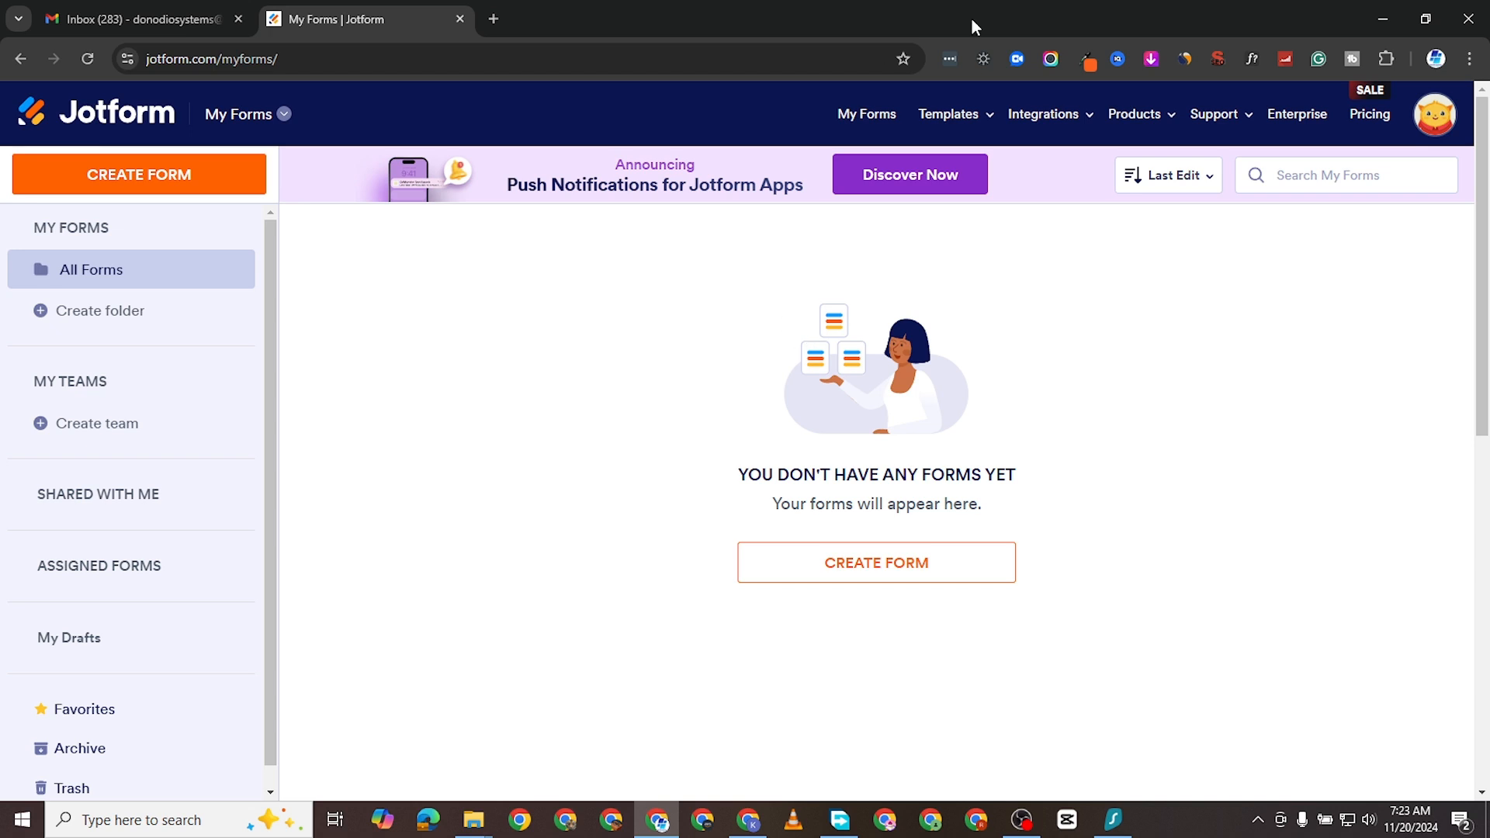
Open the app templates gallery and narrow it to the Rental Apps category.
click(929, 114)
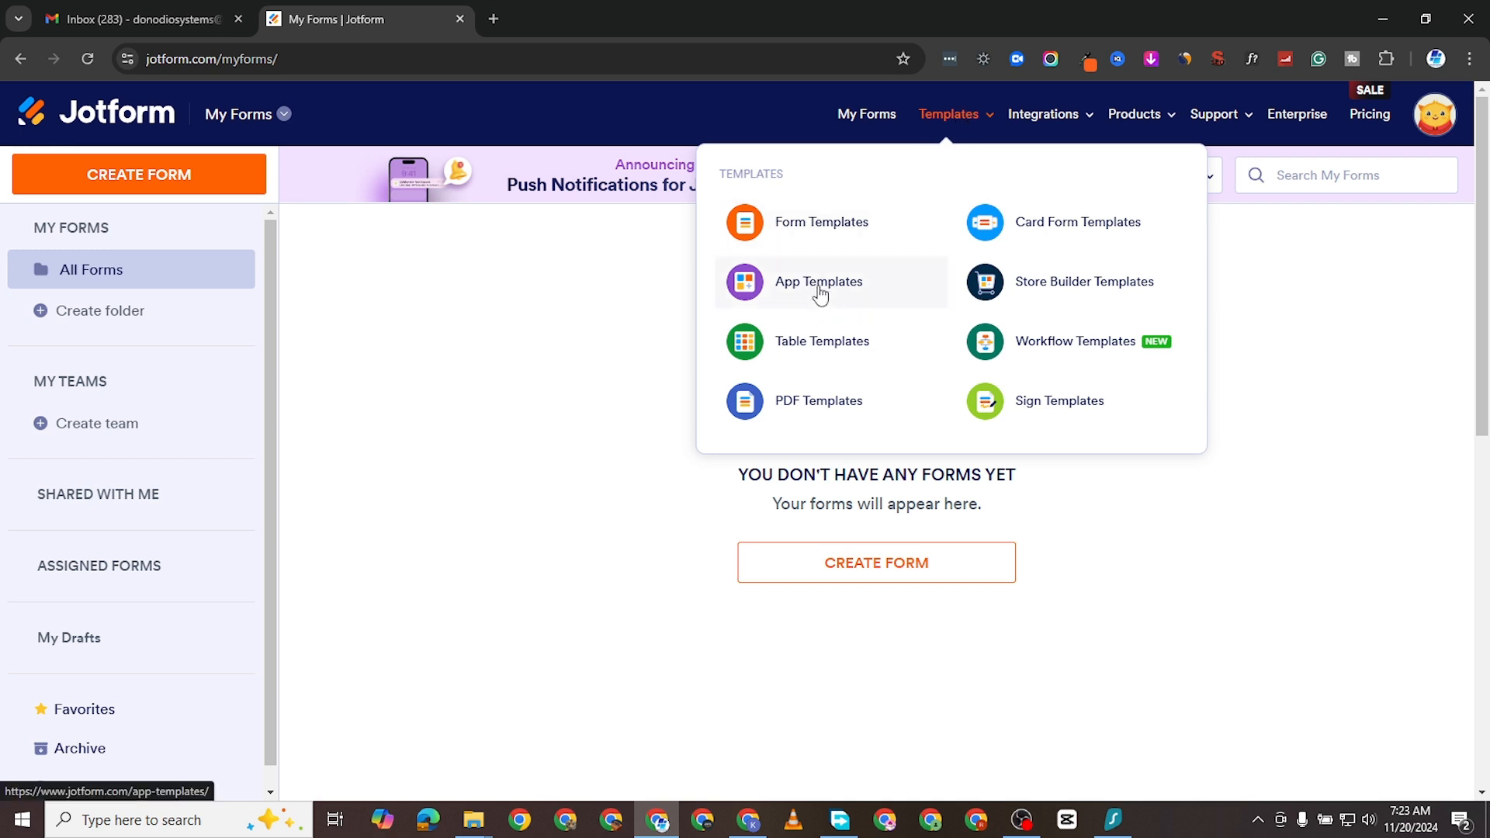
mouse_move(968, 132)
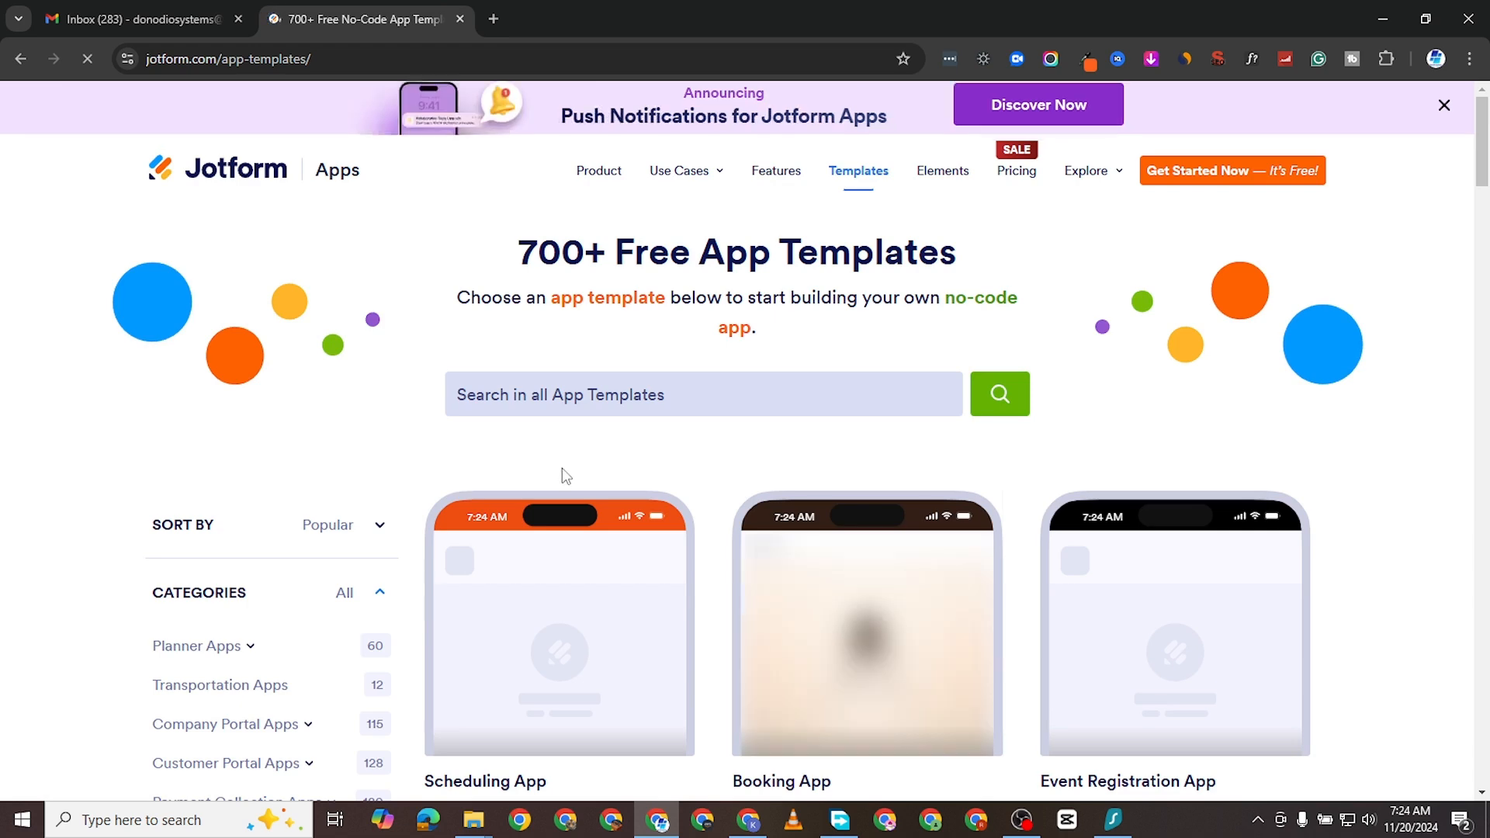
scroll(609, 491, down, 3)
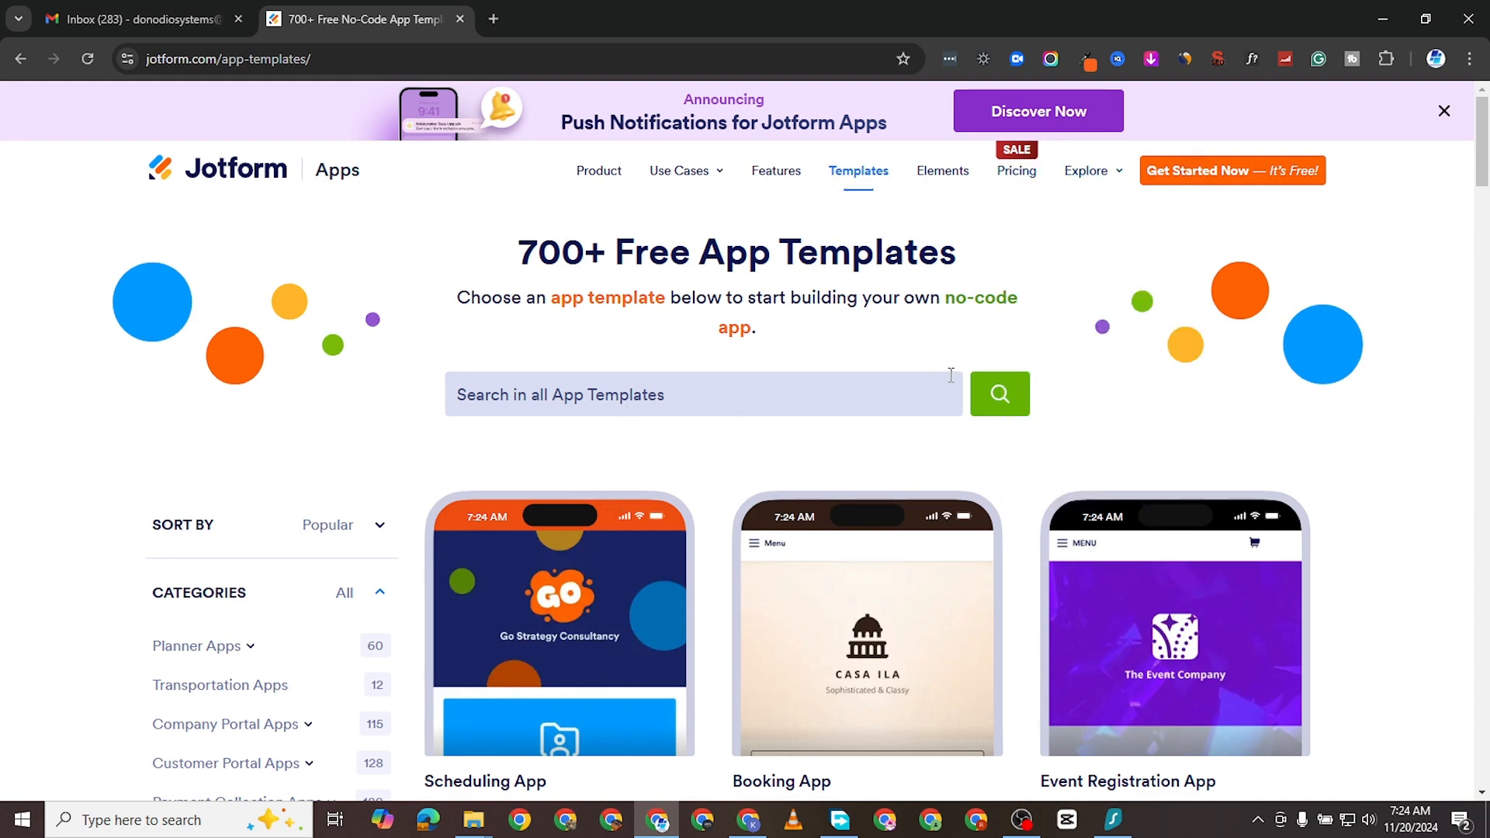
scroll(693, 440, down, 3)
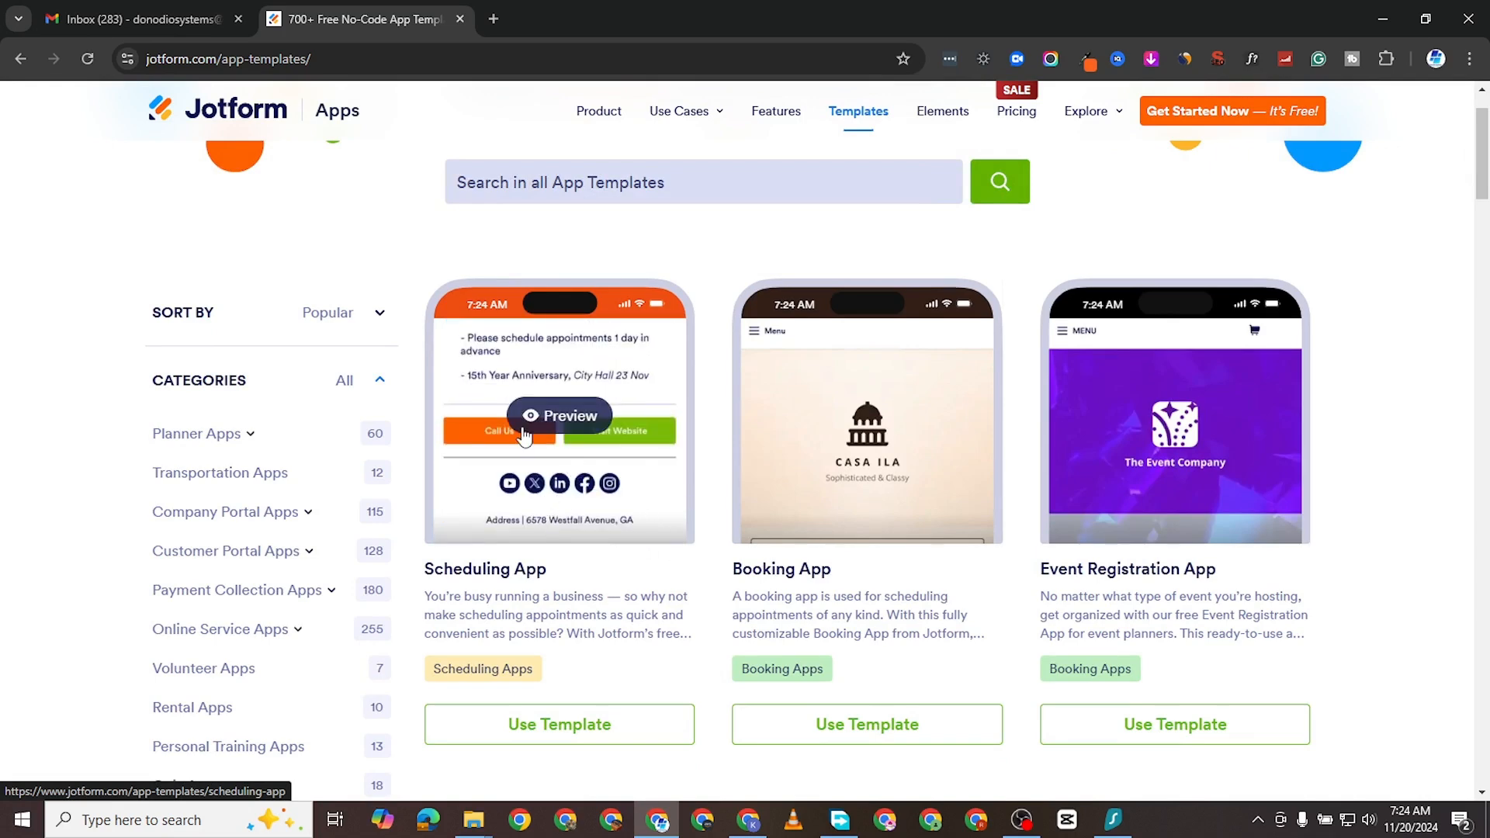
scroll(283, 475, down, 4)
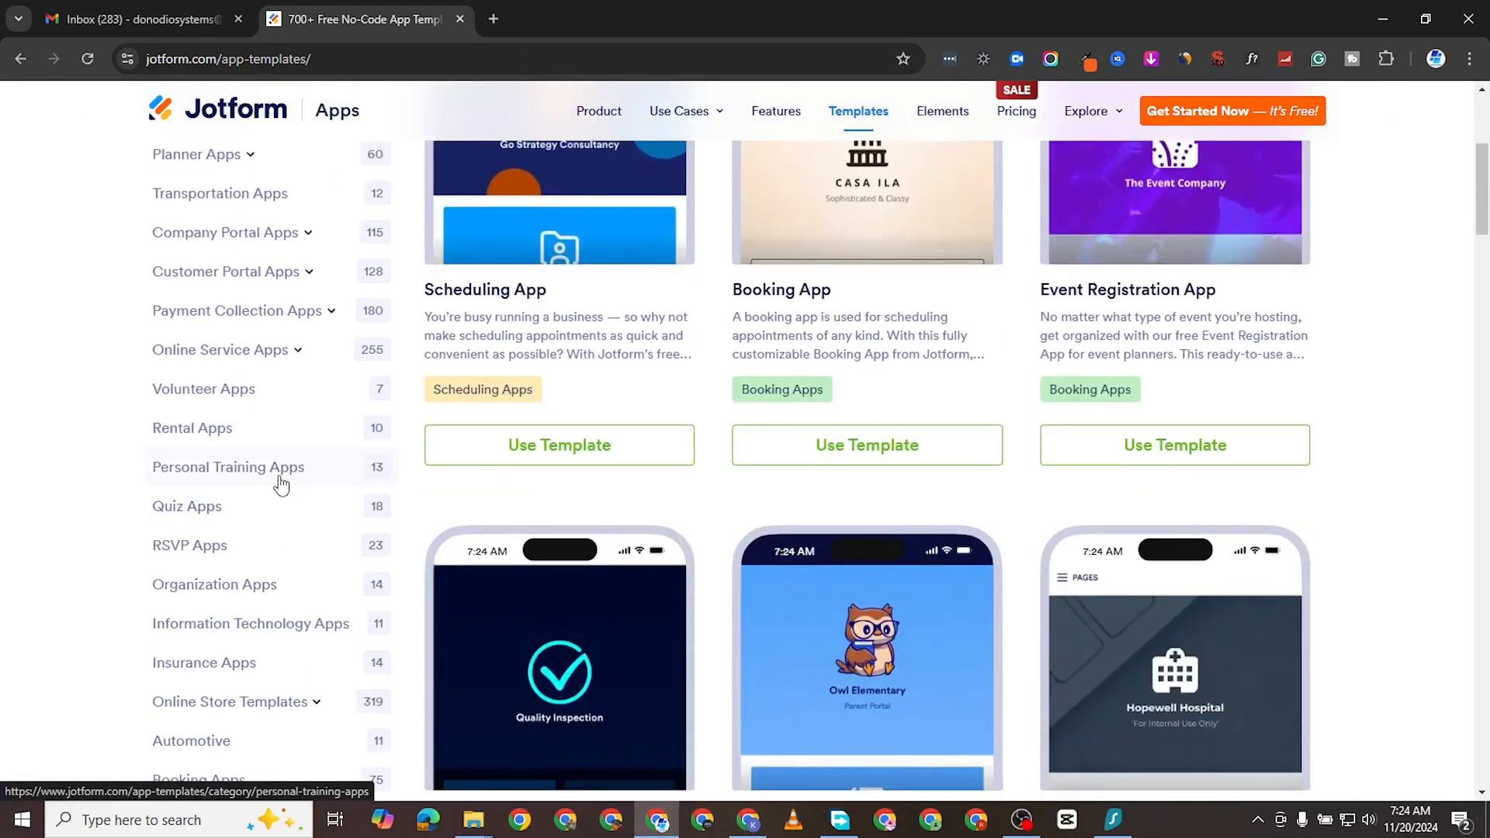
click(232, 435)
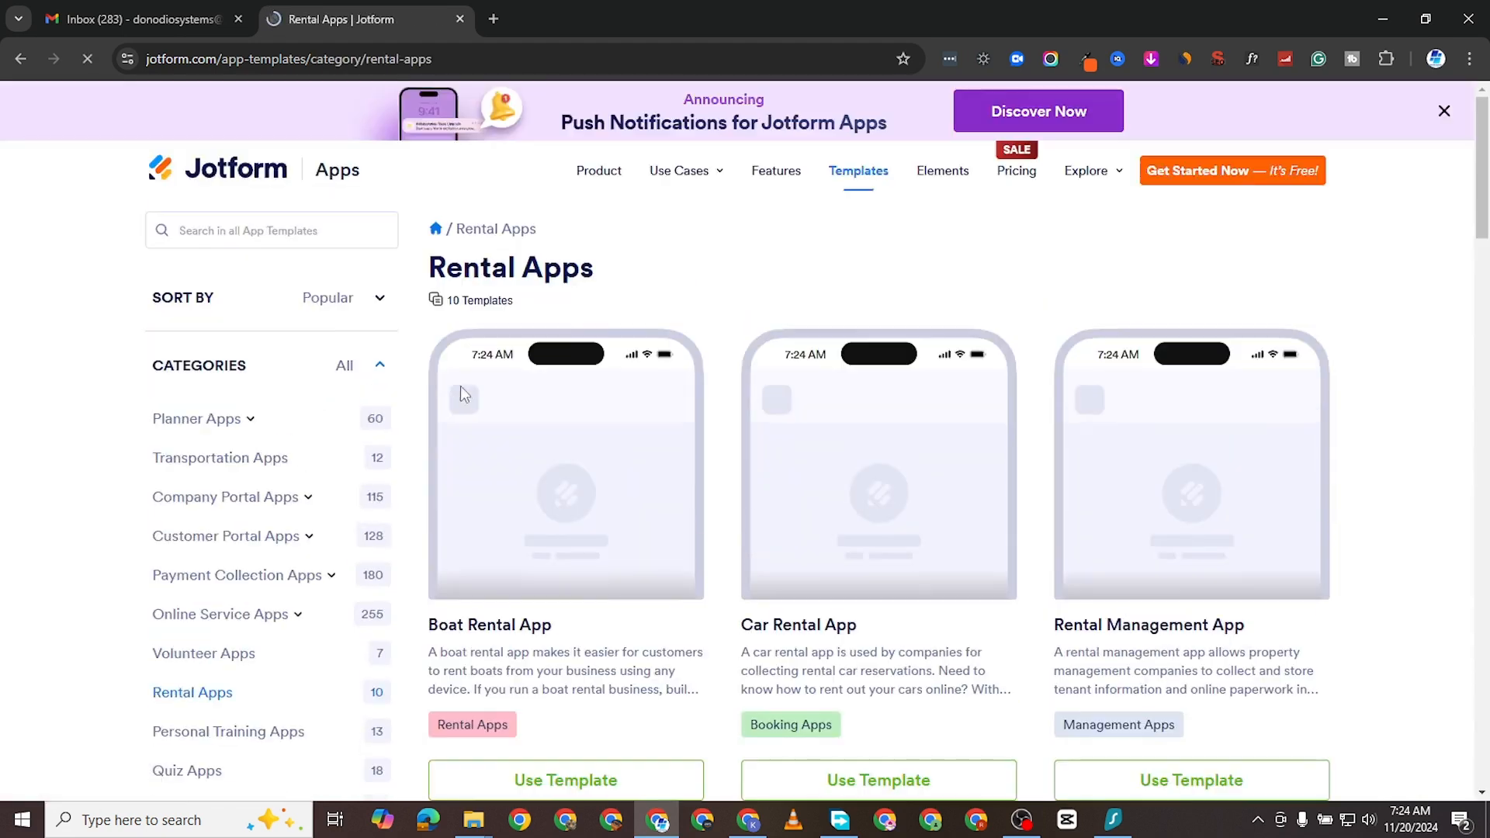
Open the preview of the Boat Rental App template.
scroll(486, 496, down, 3)
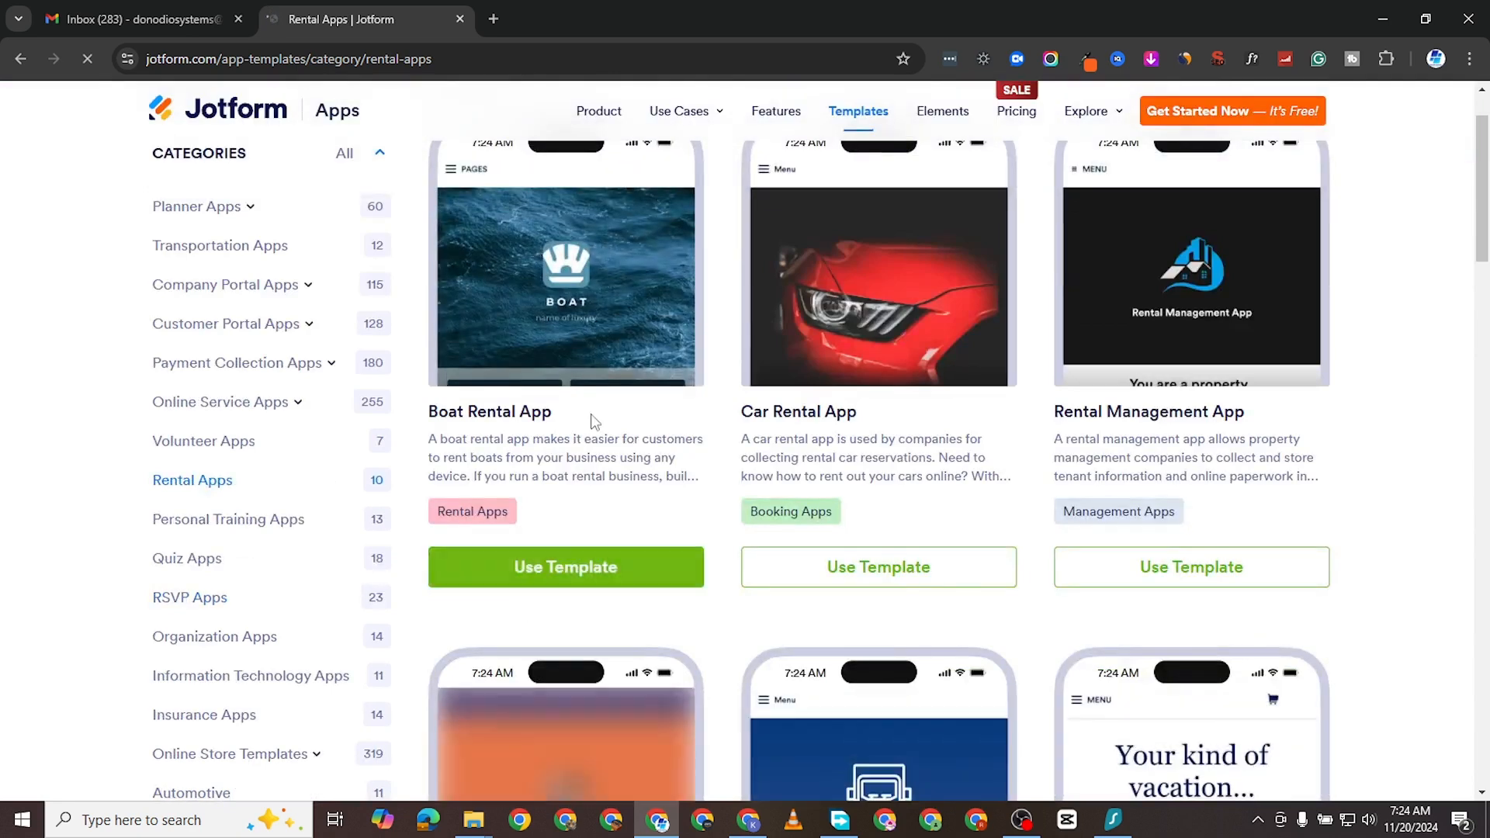
mouse_move(598, 319)
click(577, 256)
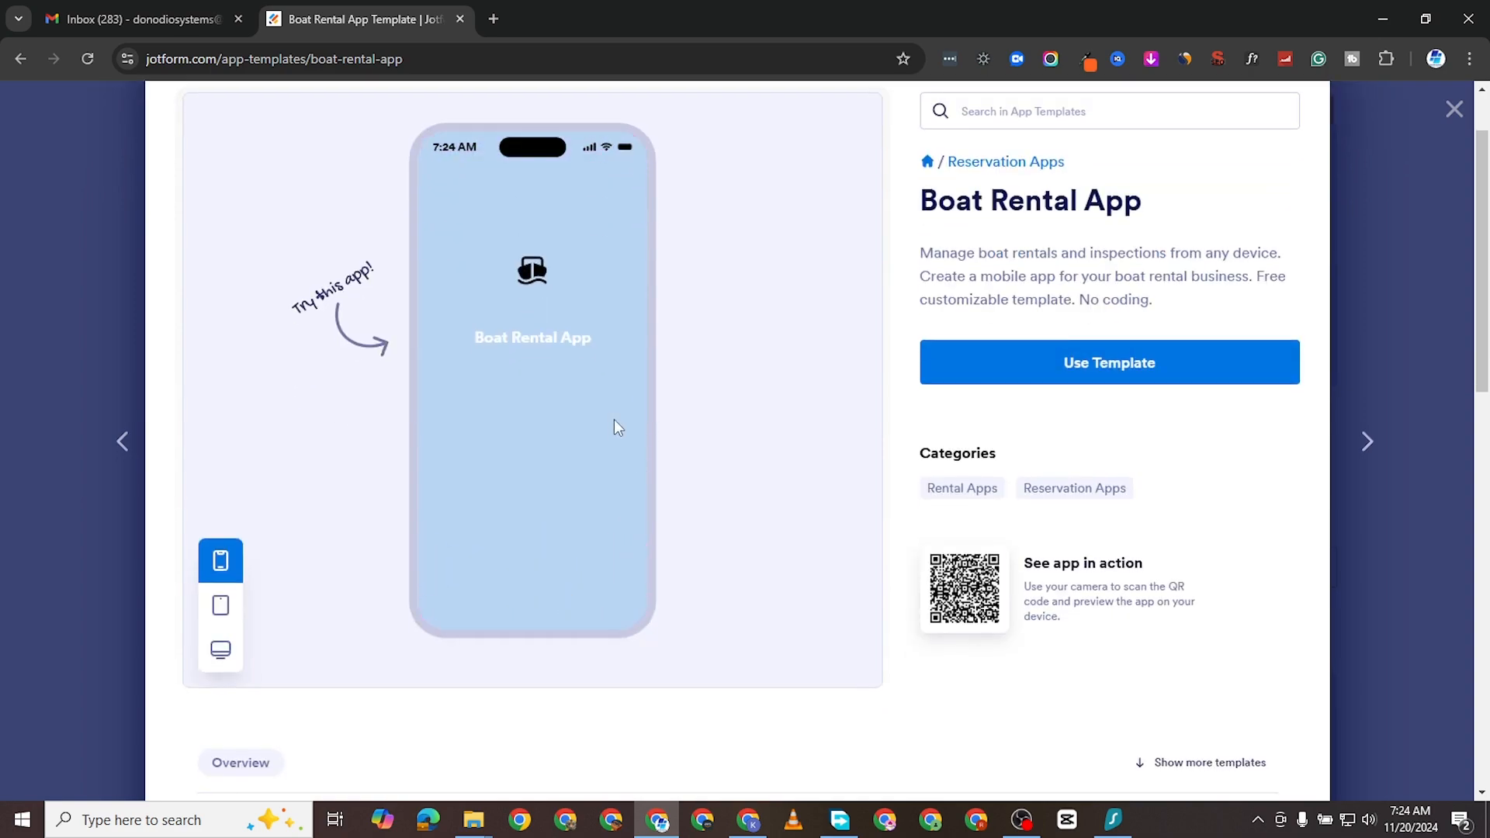
Create an app from the Boat Rental App template and dismiss the What's New announcement.
scroll(585, 381, down, 2)
scroll(552, 403, up, 2)
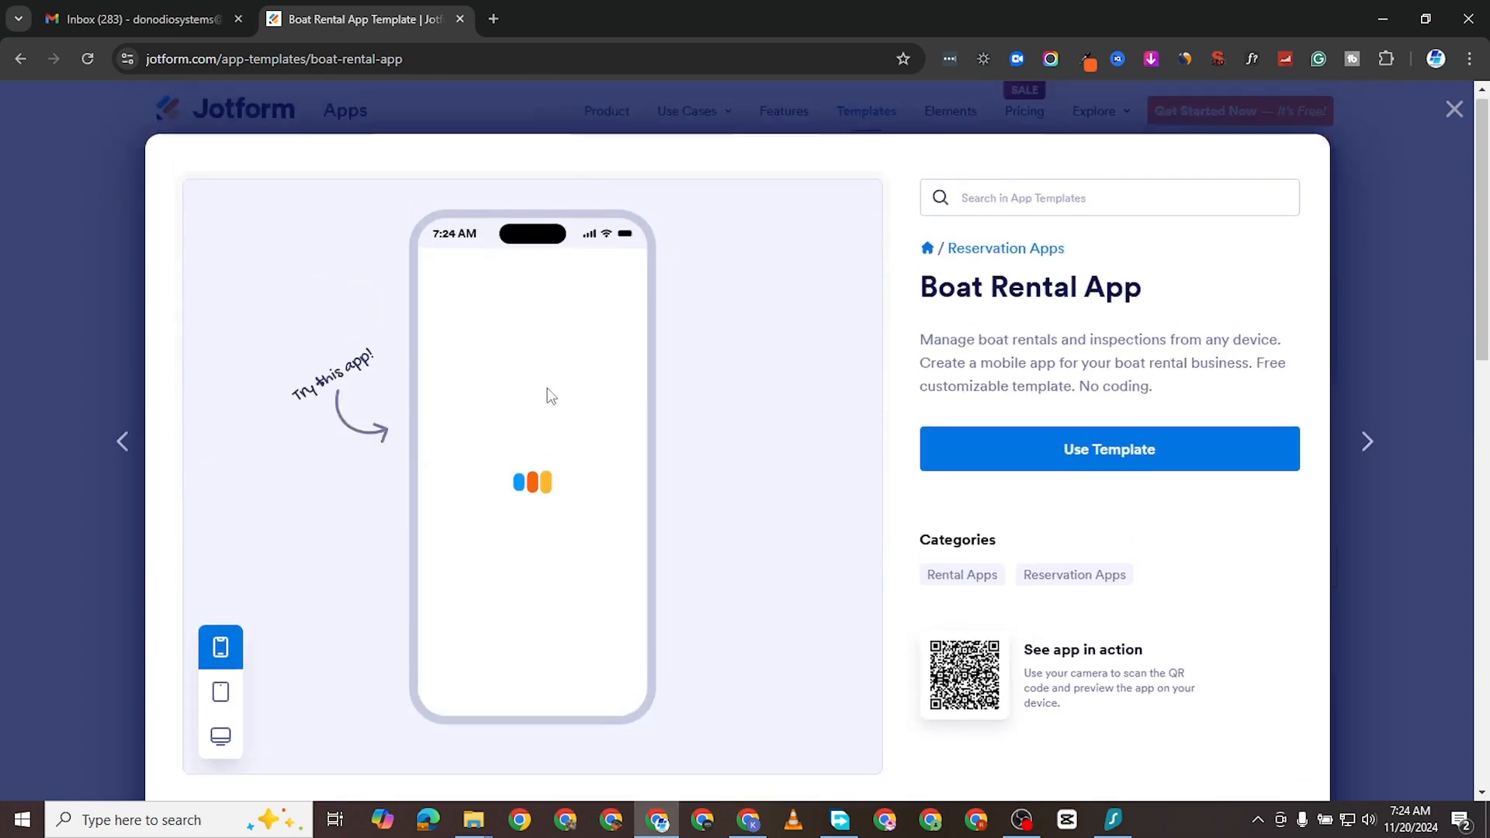
scroll(549, 392, down, 9)
scroll(579, 386, up, 4)
scroll(600, 342, down, 10)
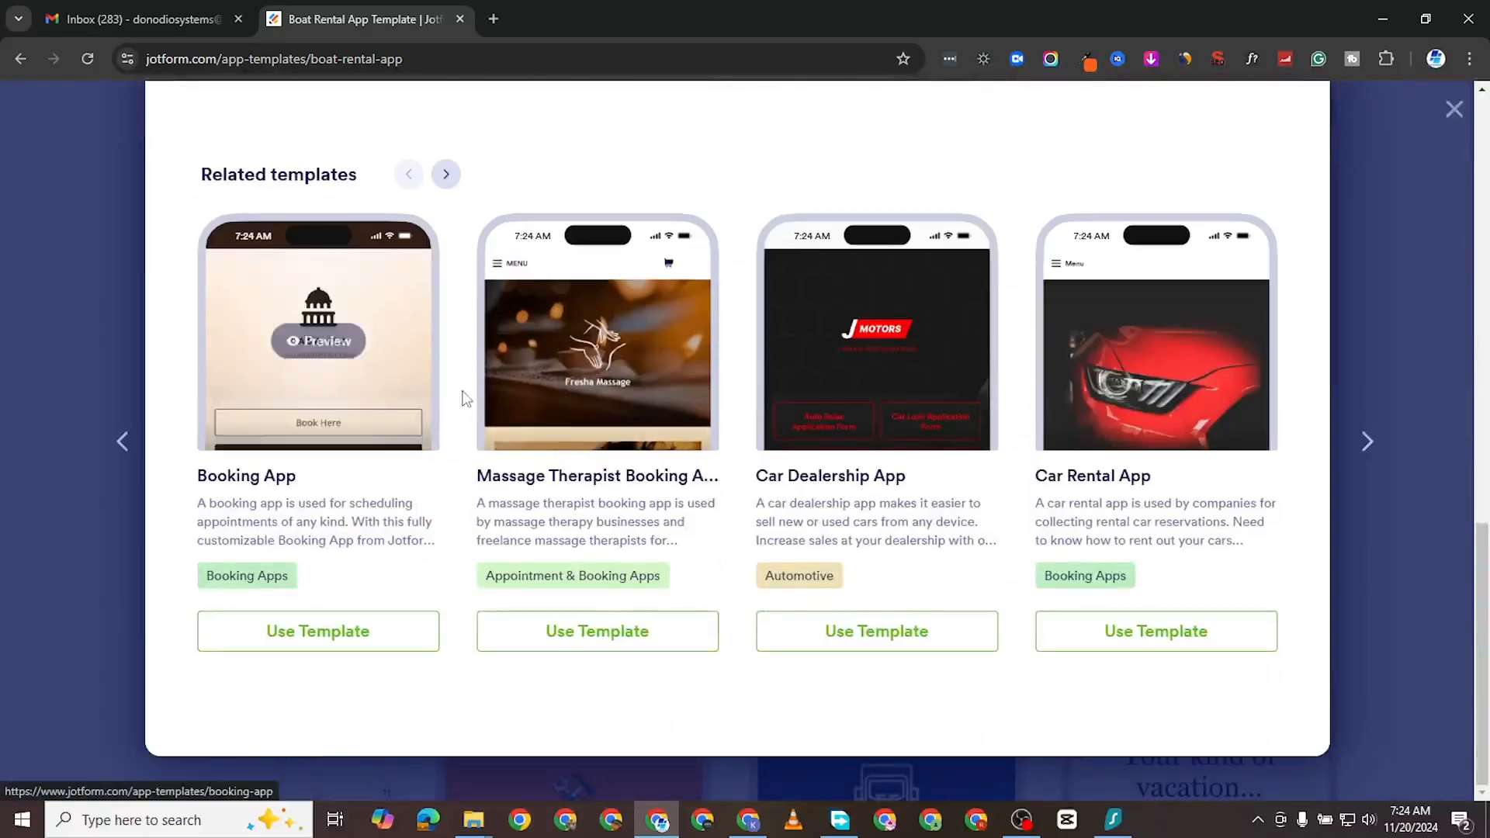
scroll(697, 359, up, 9)
scroll(702, 366, up, 6)
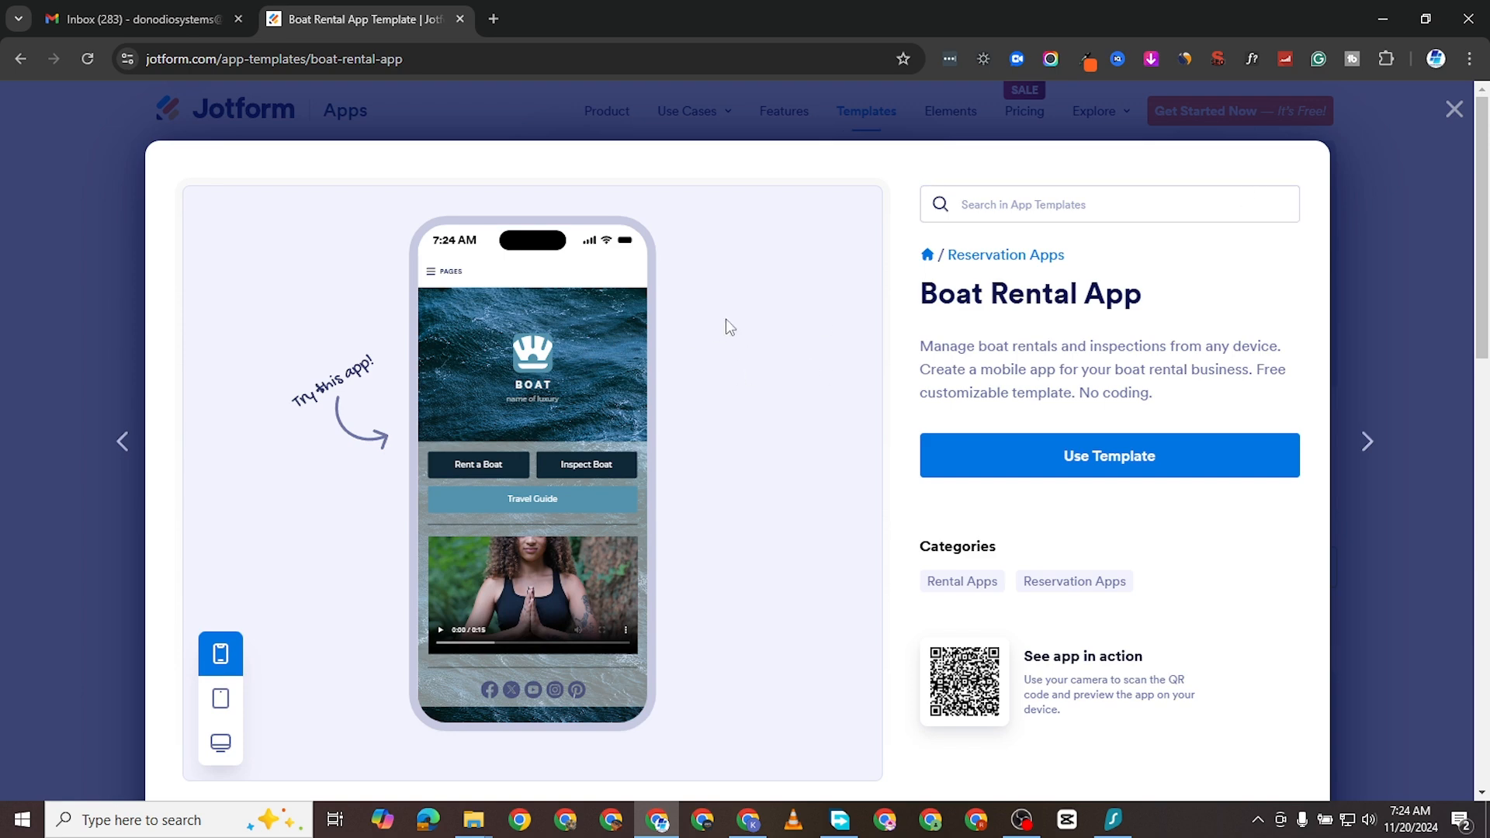
click(1101, 463)
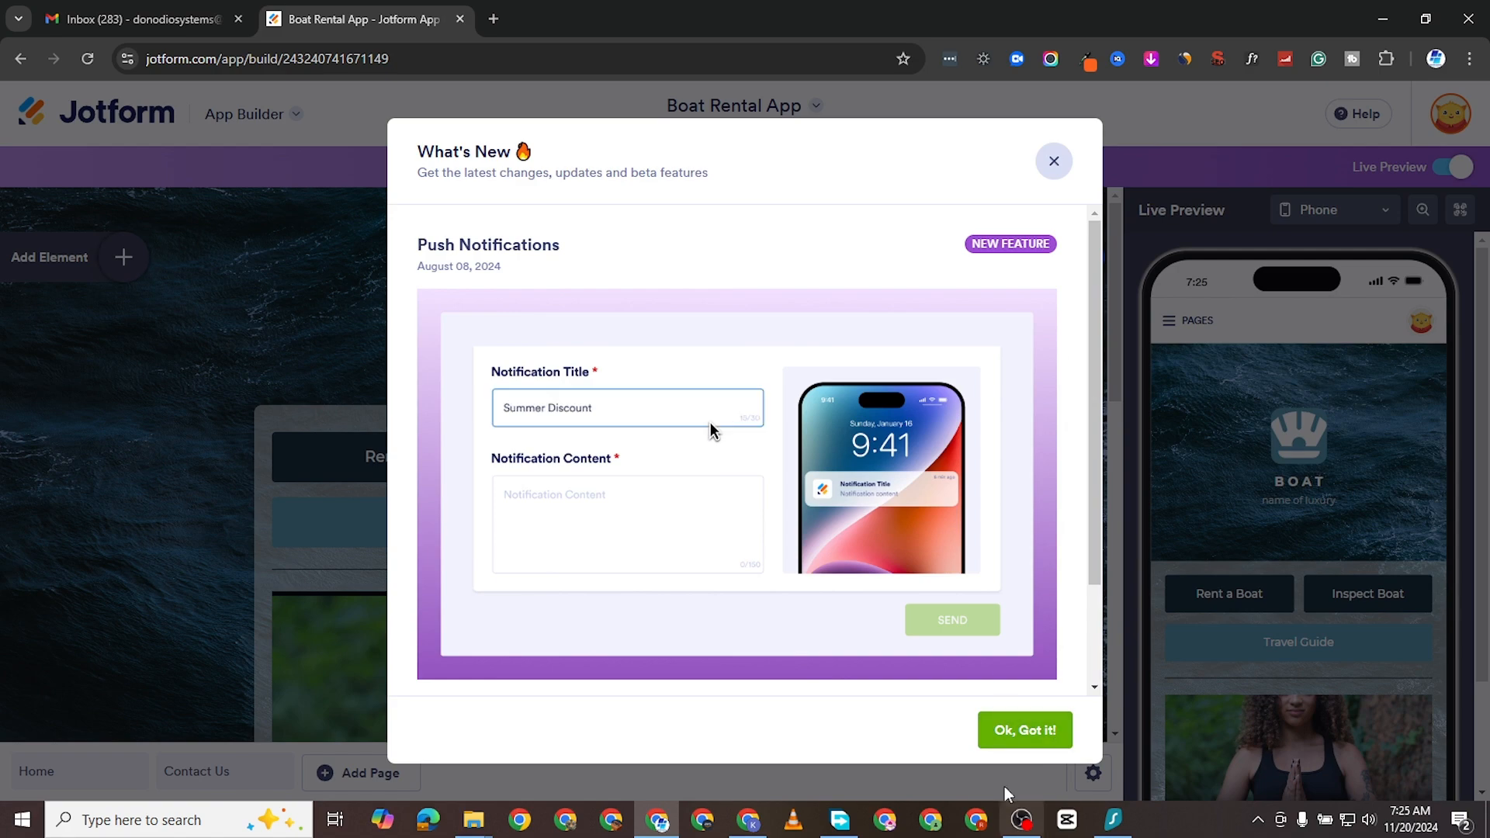
key(Escape)
Look through the template's Home and Contact Us pages and the live phone preview.
scroll(699, 559, down, 5)
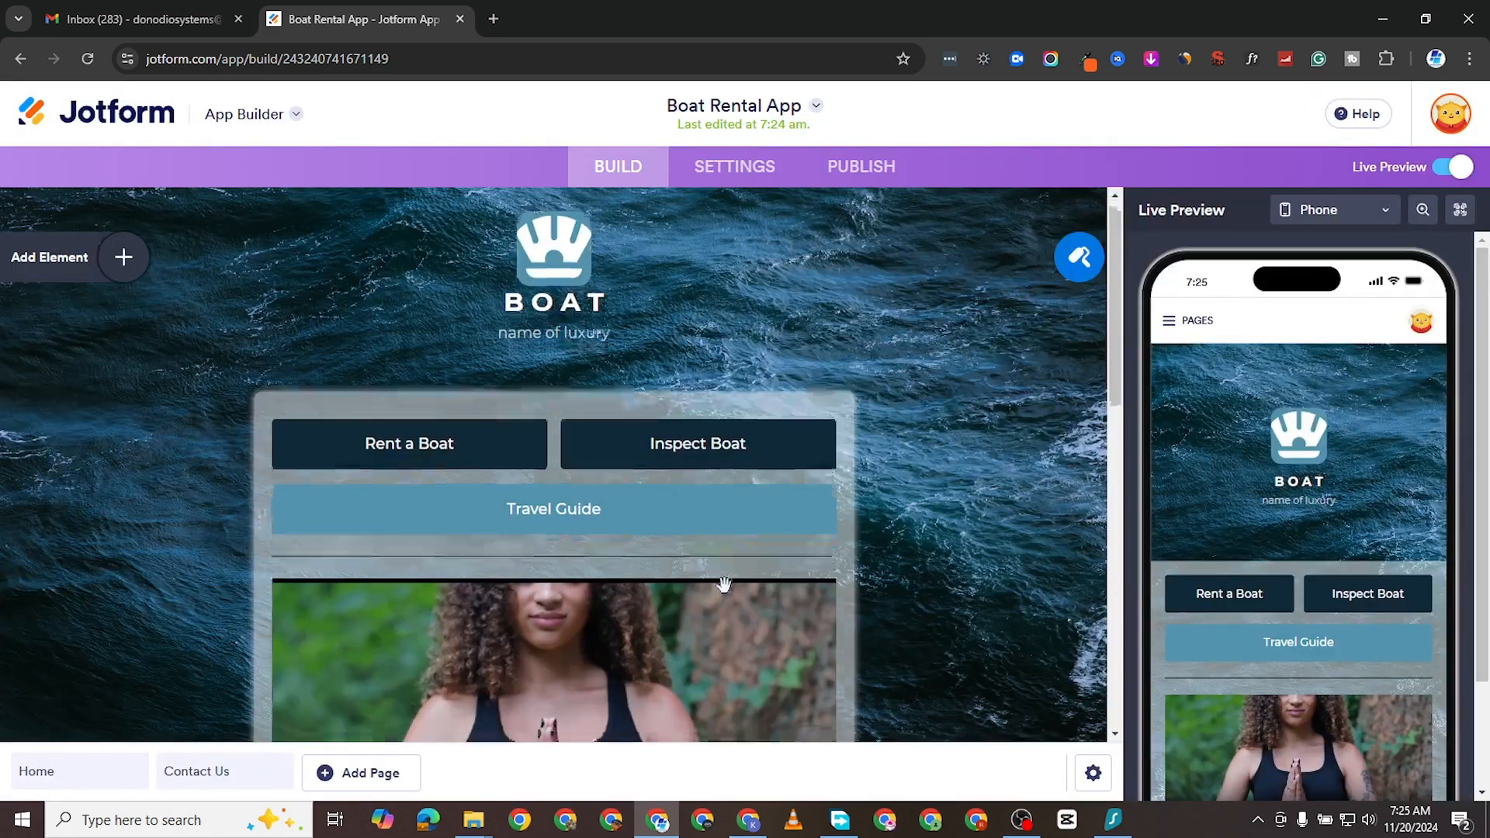
scroll(692, 617, down, 6)
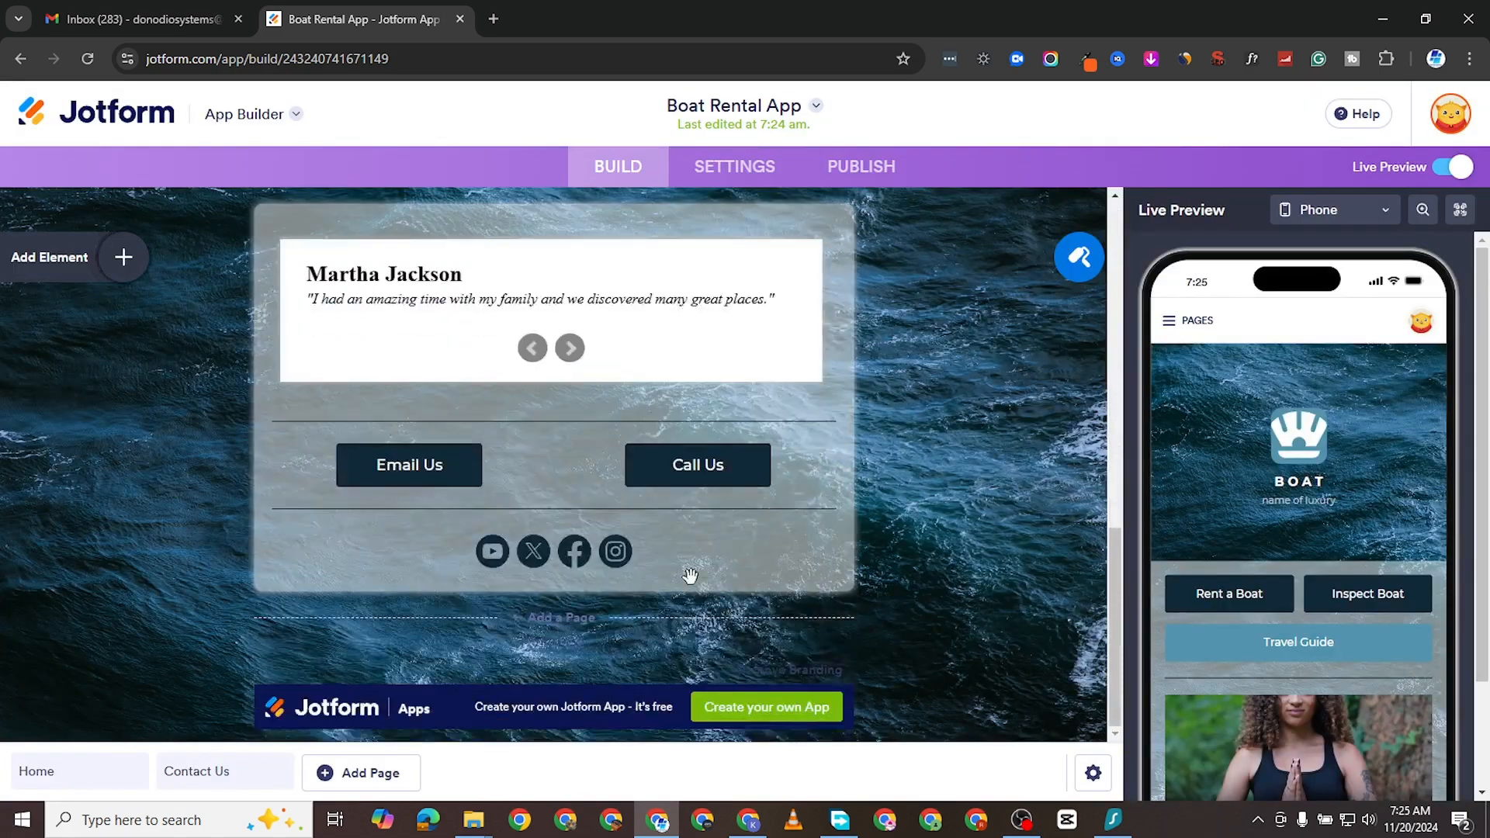
scroll(683, 617, up, 10)
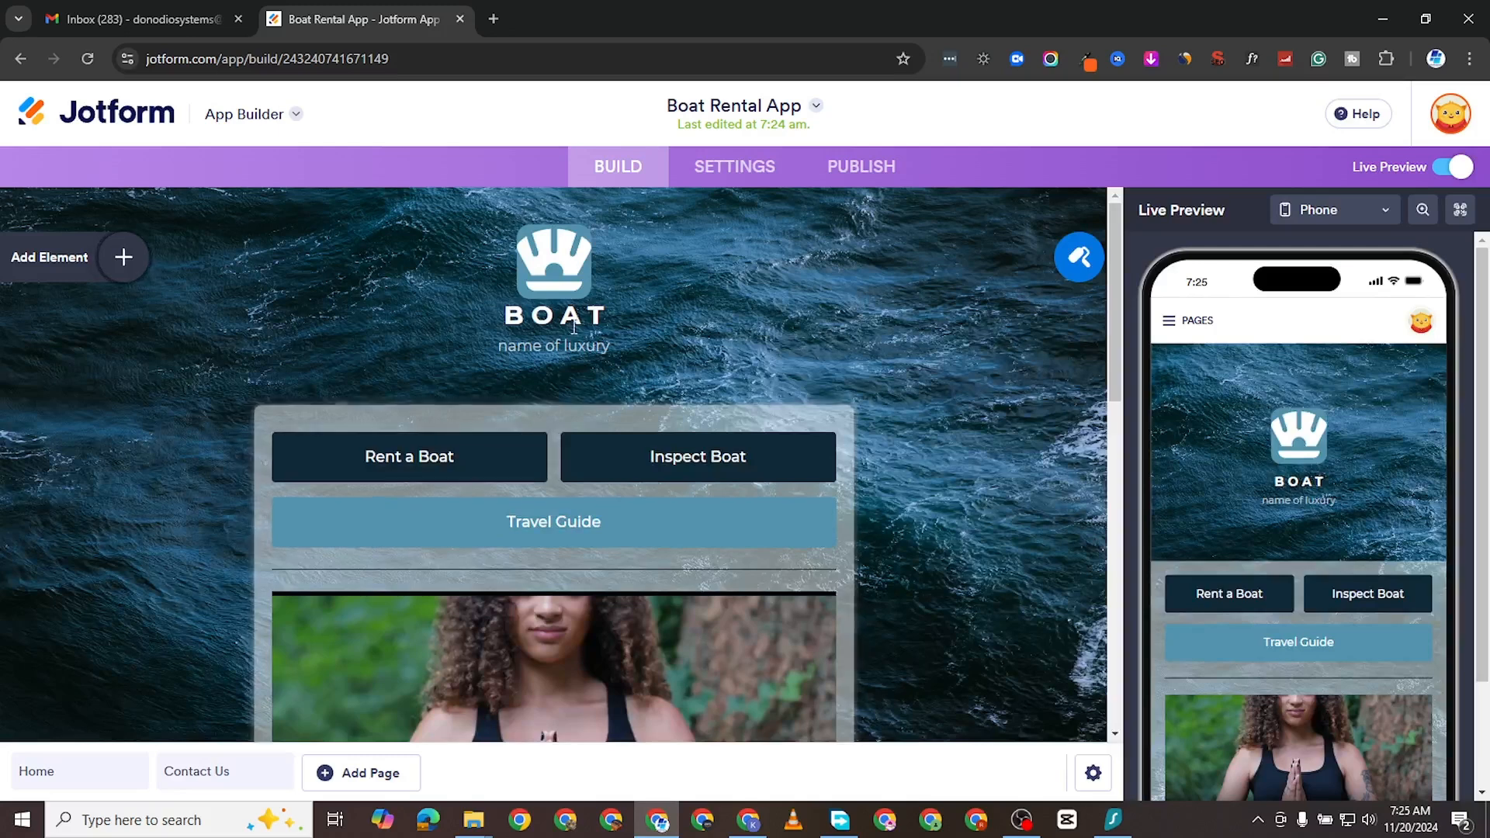
scroll(466, 528, down, 5)
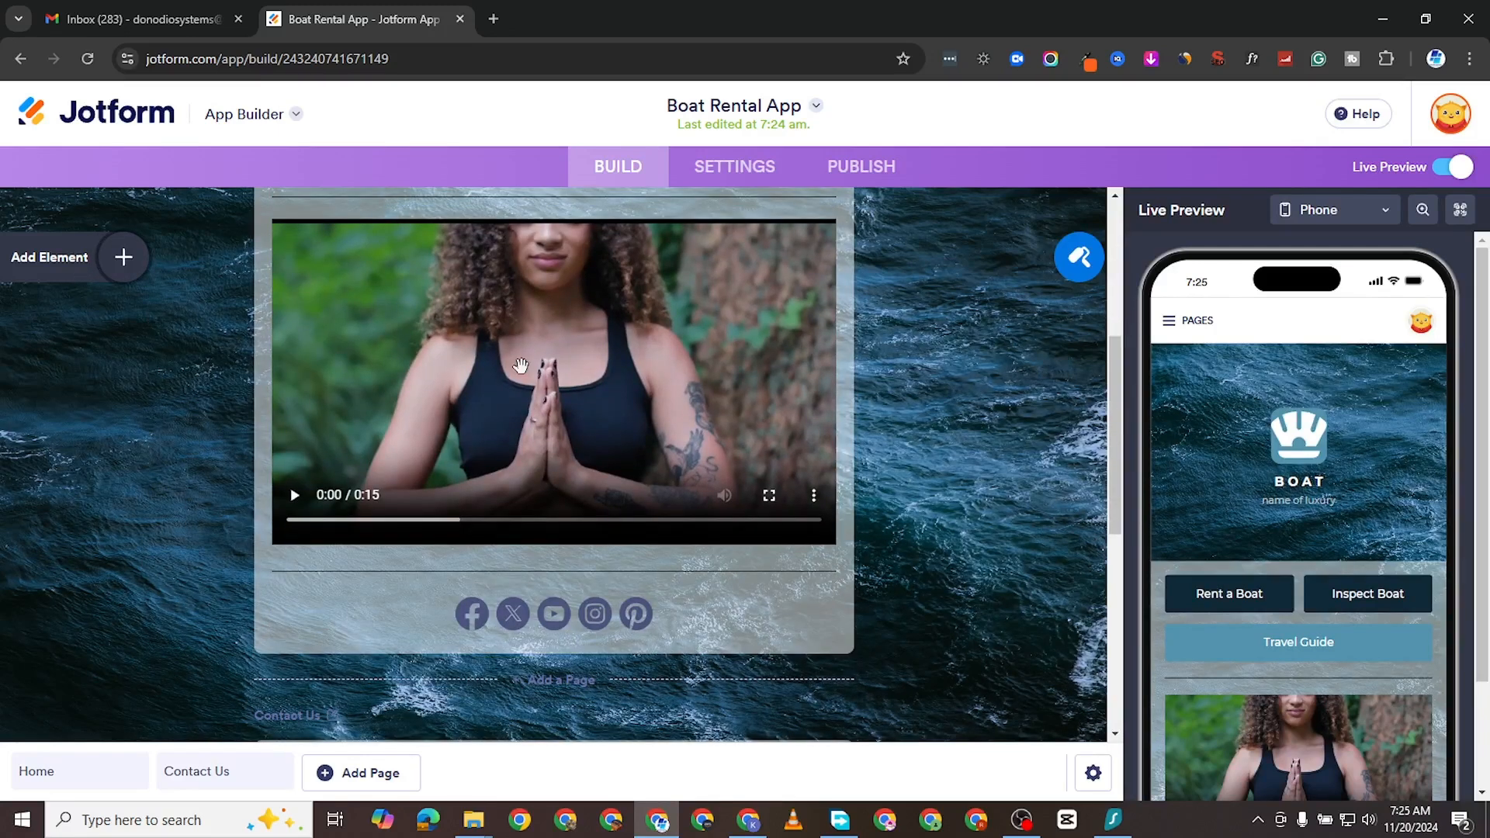
scroll(669, 388, up, 5)
scroll(1241, 548, down, 1)
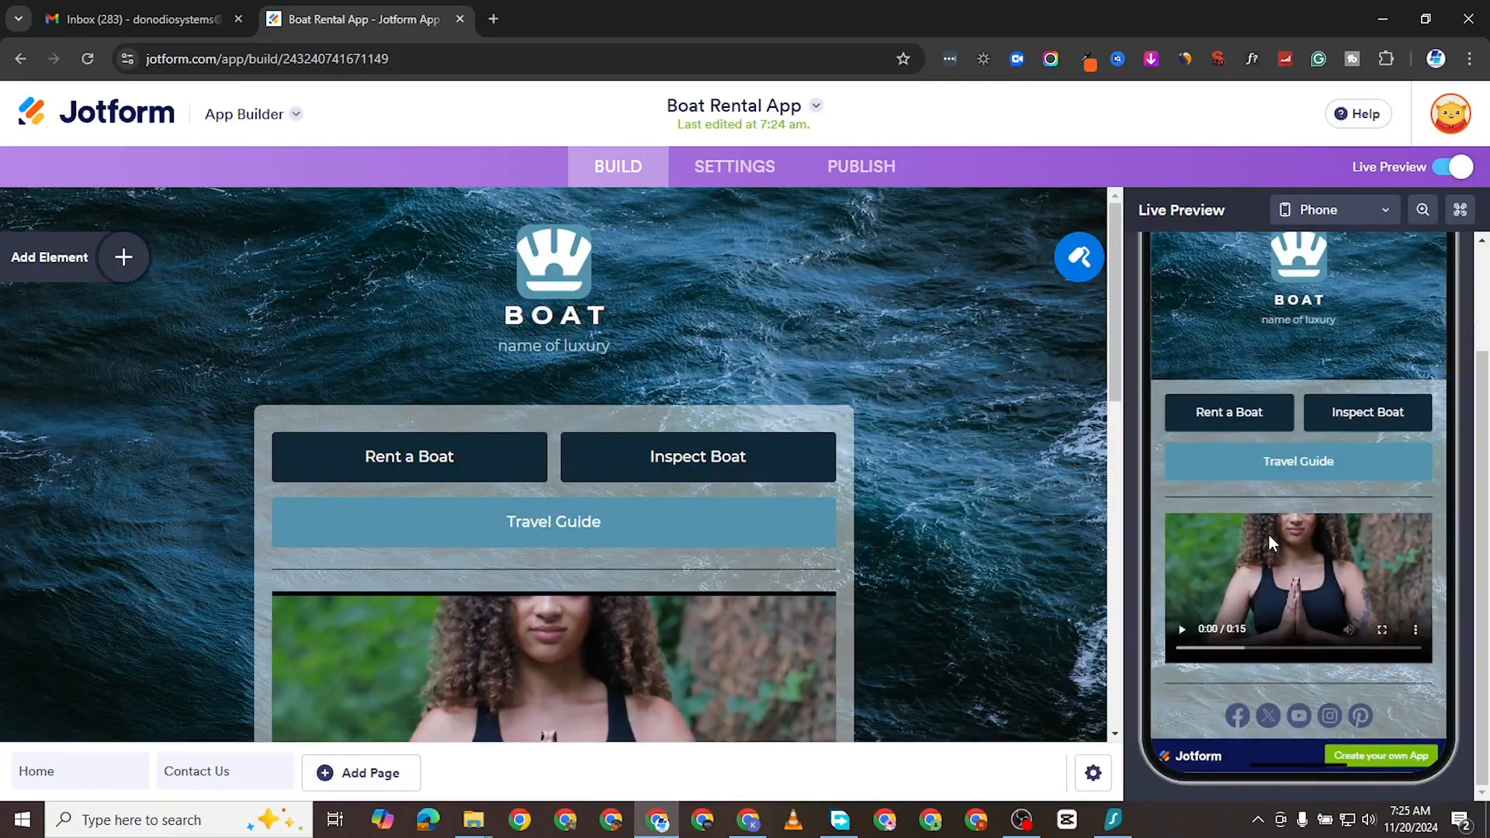
Show the available app elements and add a new page between the Home and Contact Us pages.
click(68, 261)
scroll(513, 505, down, 2)
scroll(531, 513, down, 10)
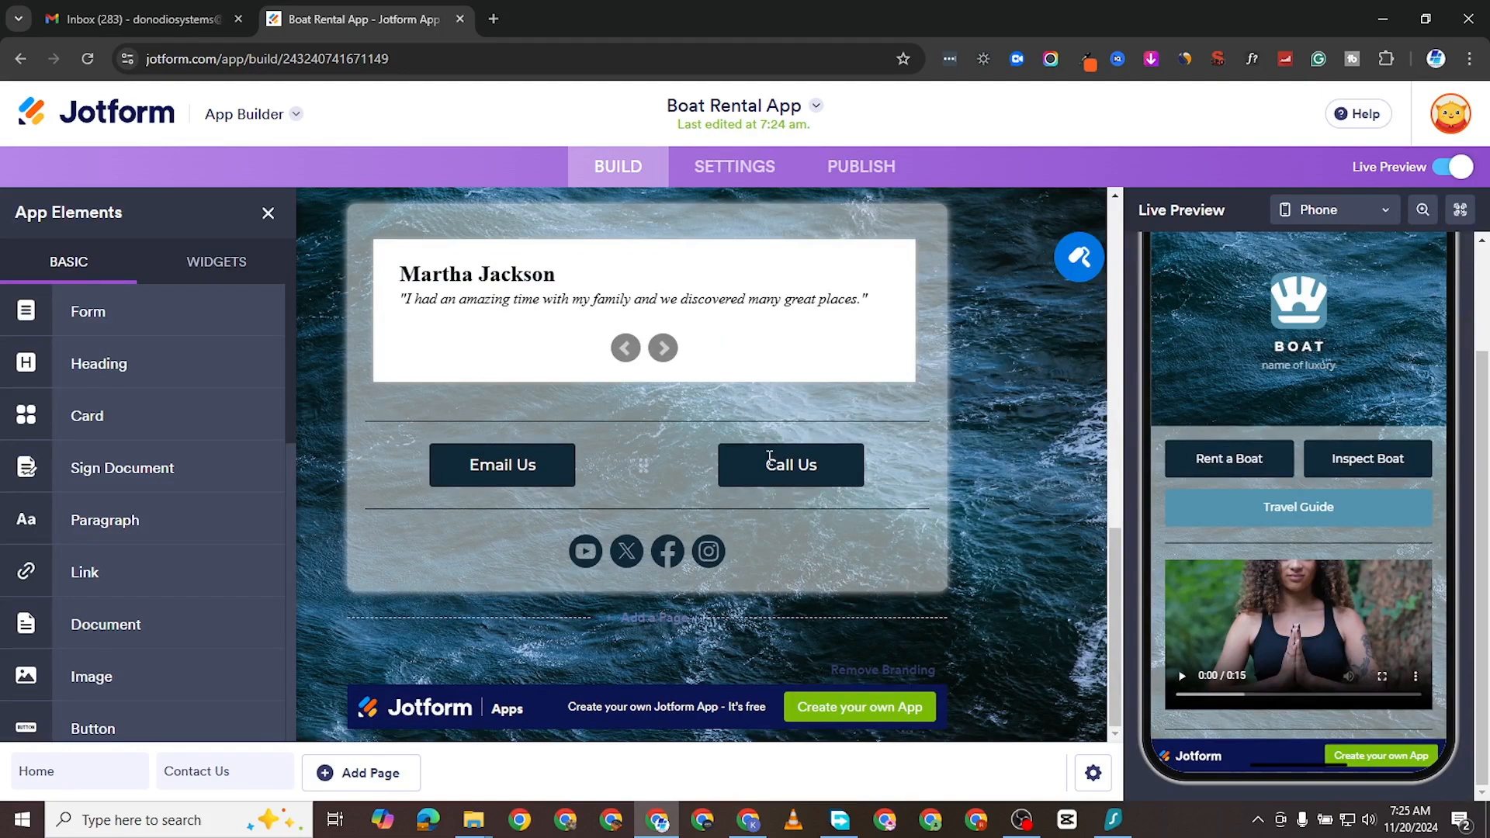
scroll(715, 503, up, 4)
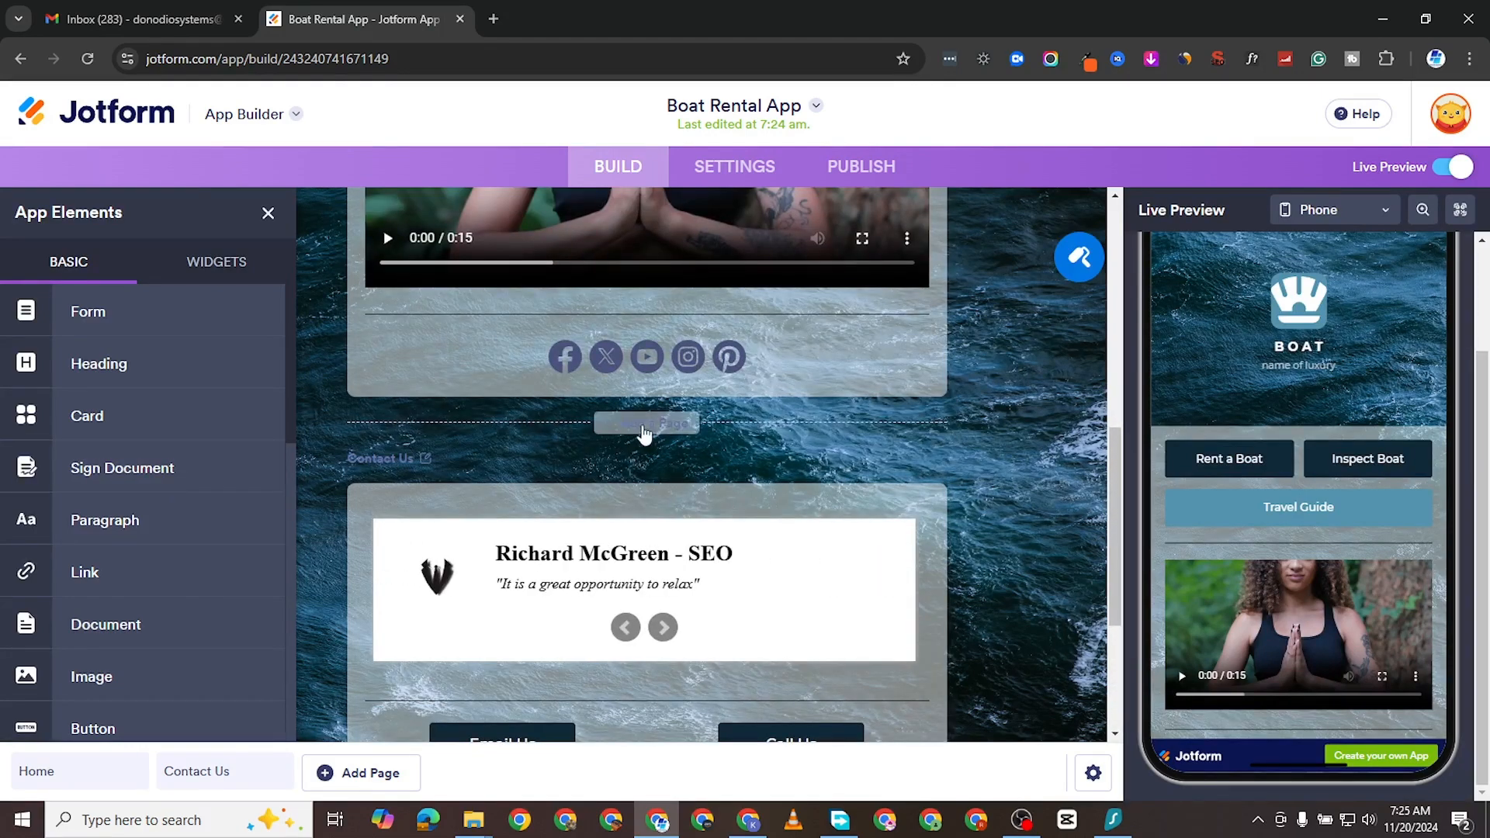
scroll(644, 435, up, 7)
scroll(658, 433, down, 5)
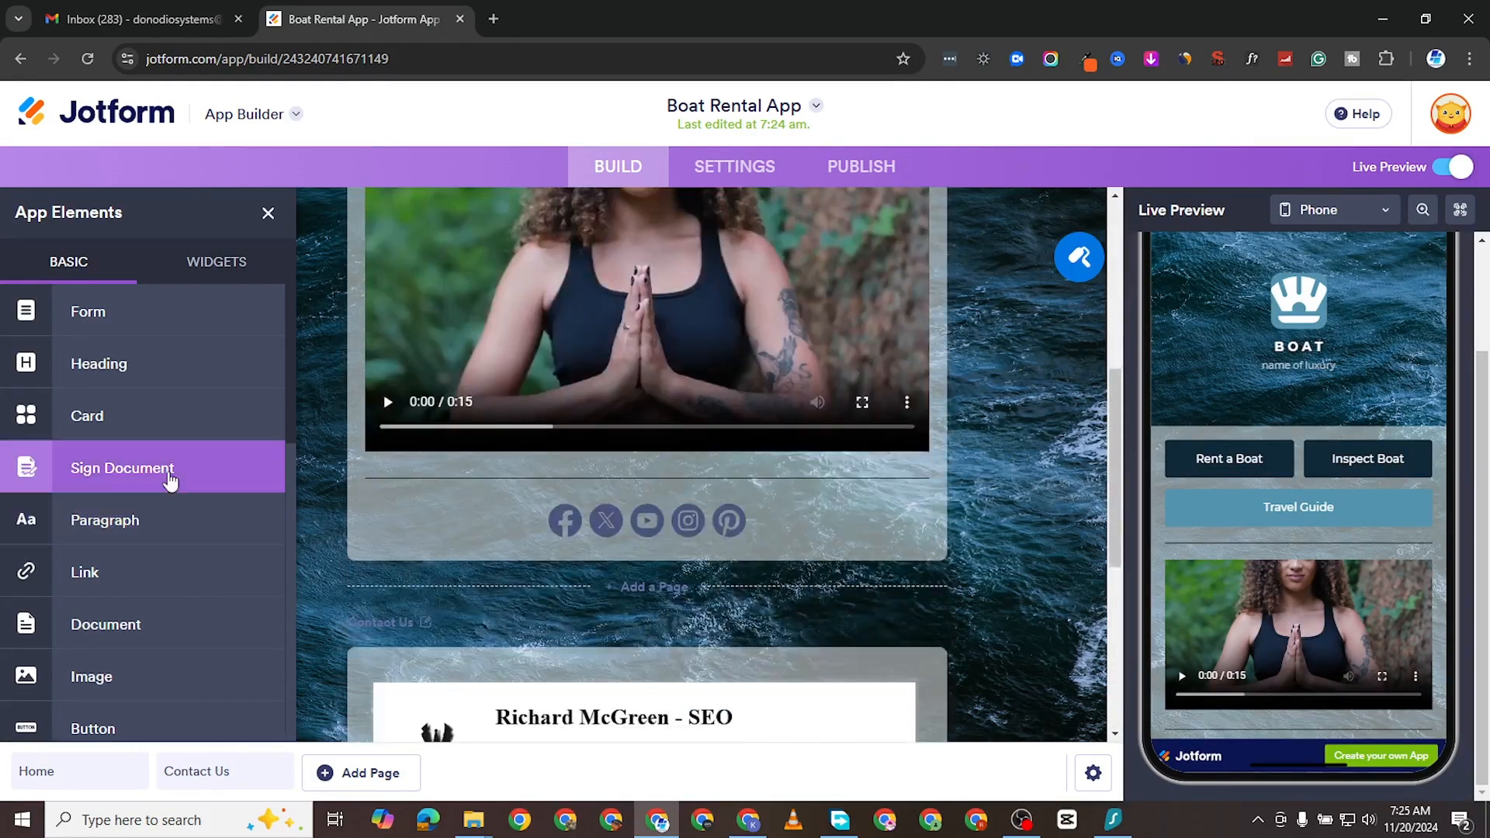
scroll(182, 501, down, 3)
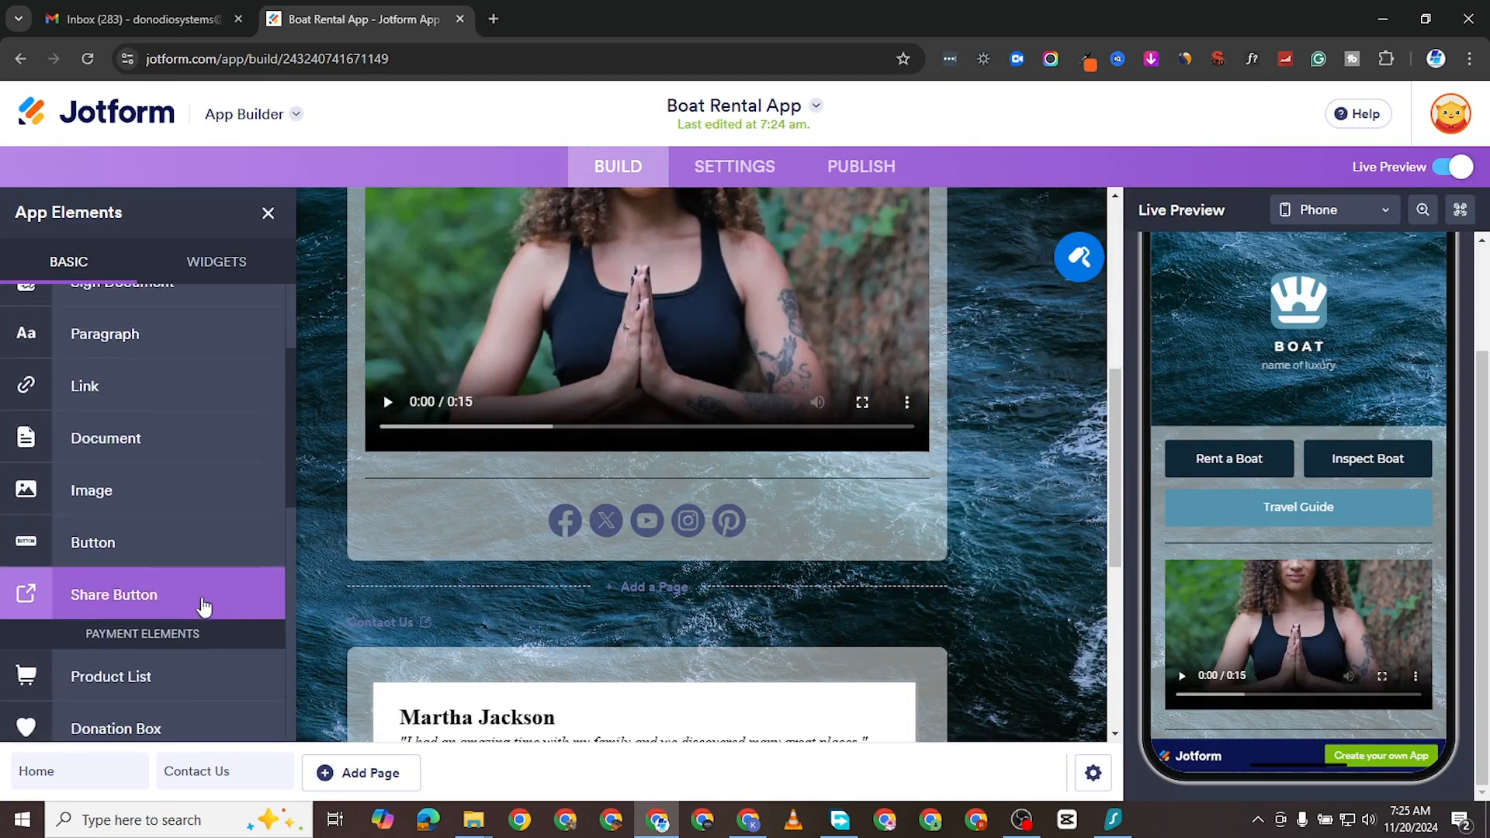
scroll(299, 542, down, 1)
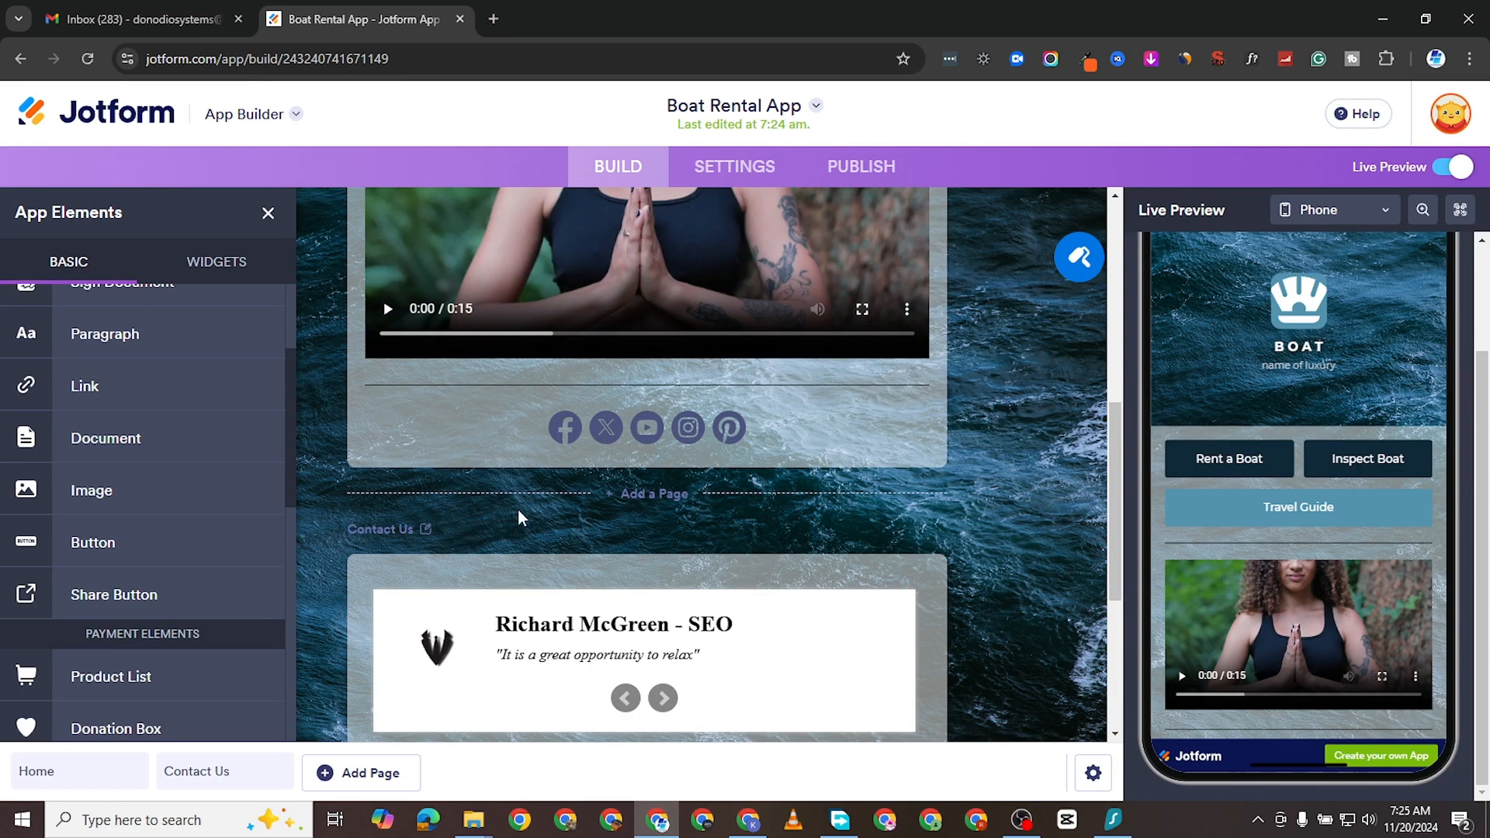
click(650, 495)
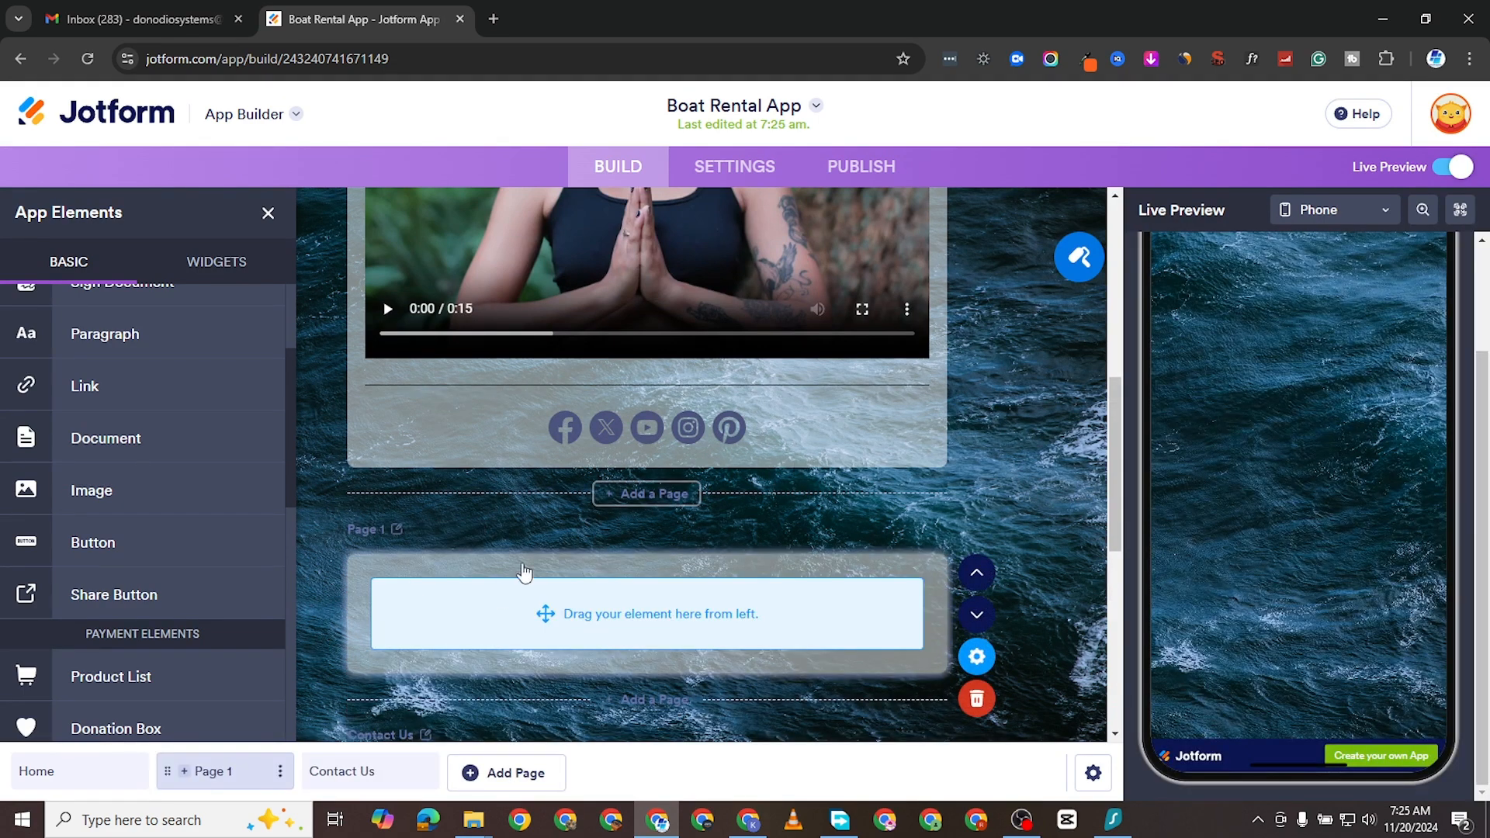
Place an Image Gallery widget on the empty Page 1.
scroll(598, 542, down, 3)
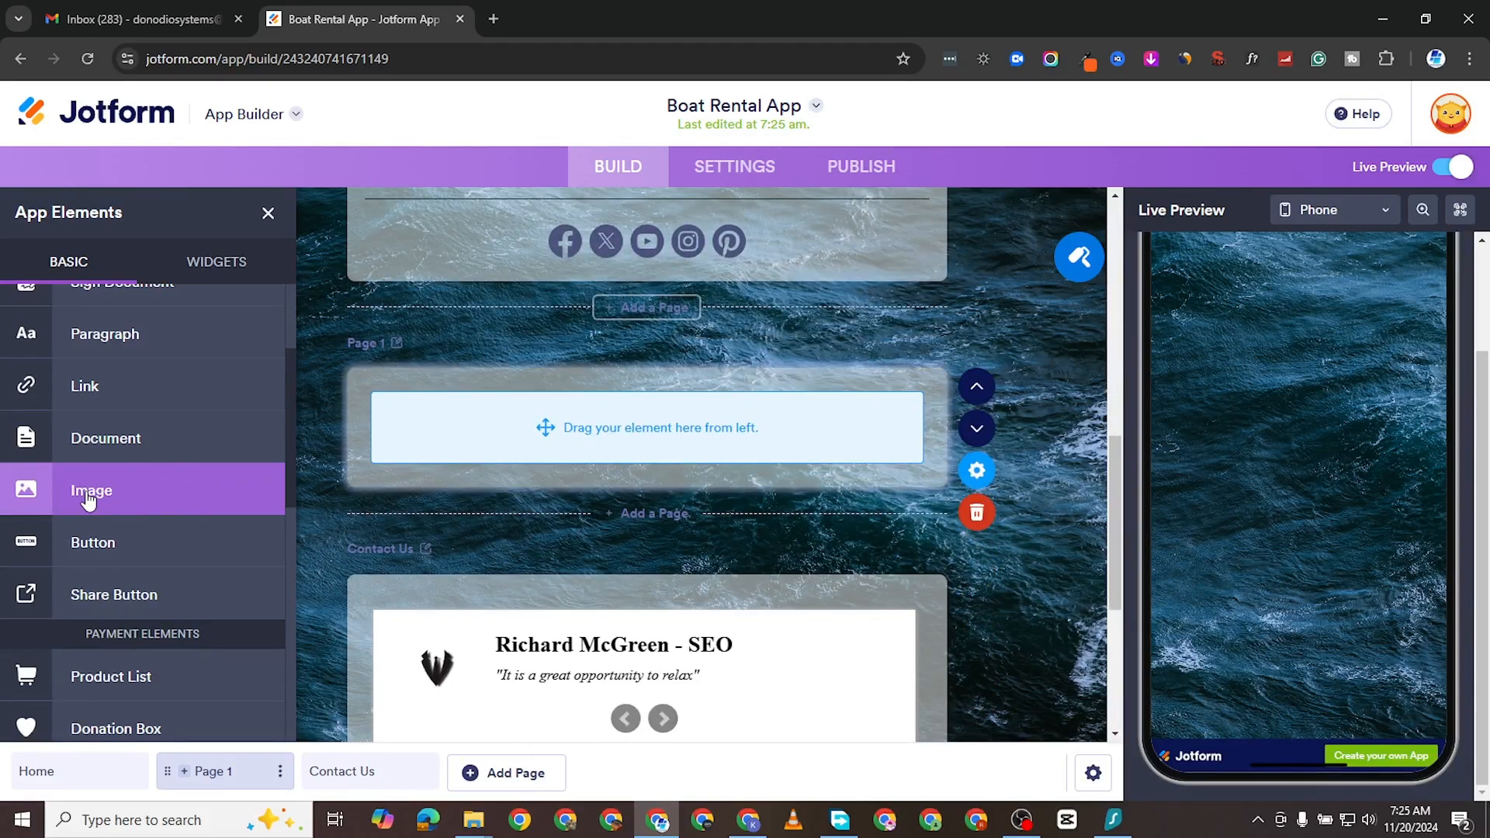
scroll(116, 535, down, 3)
scroll(171, 587, down, 2)
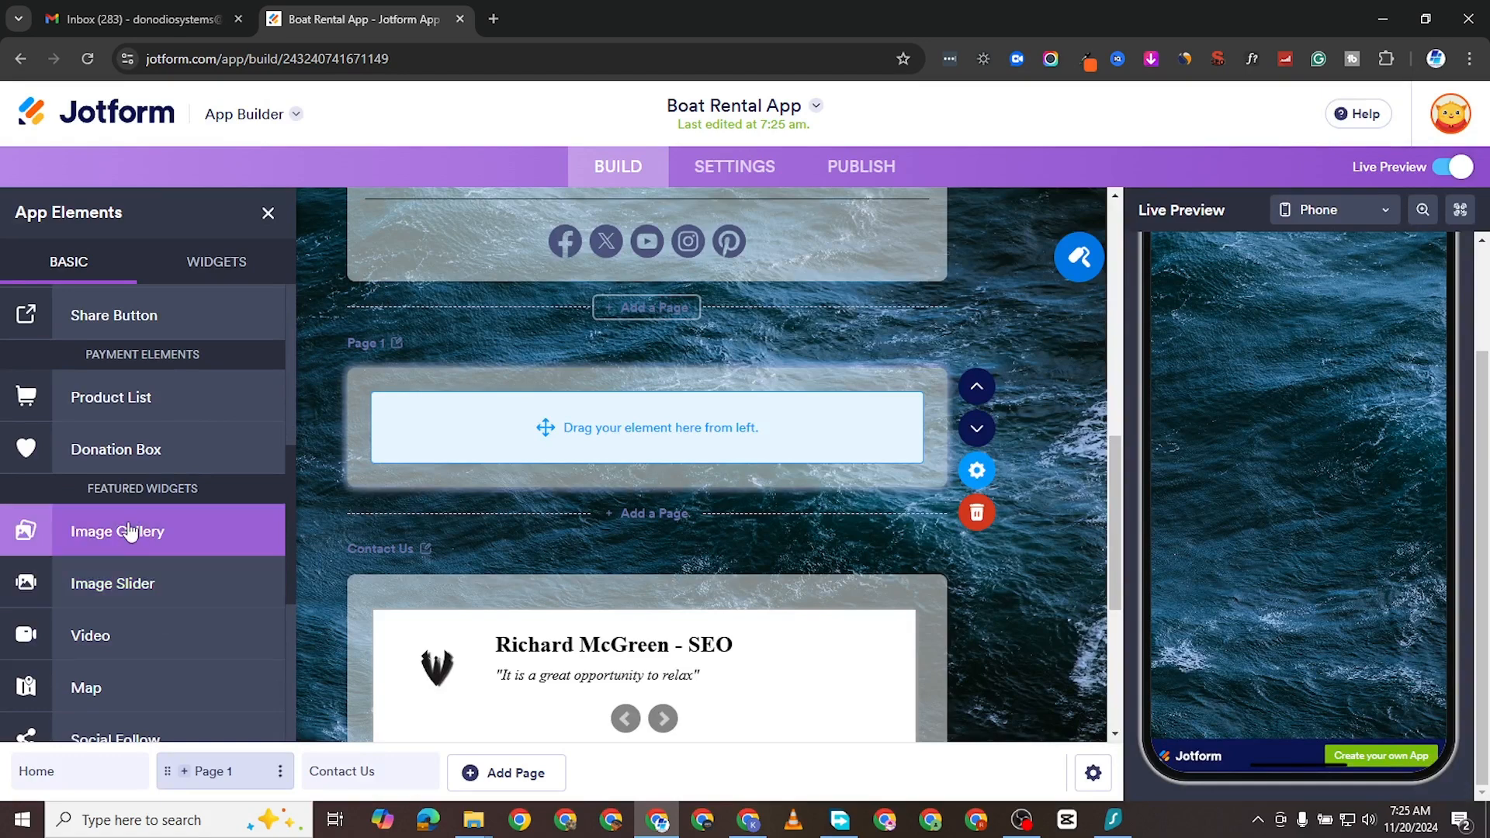
drag(122, 541, 660, 427)
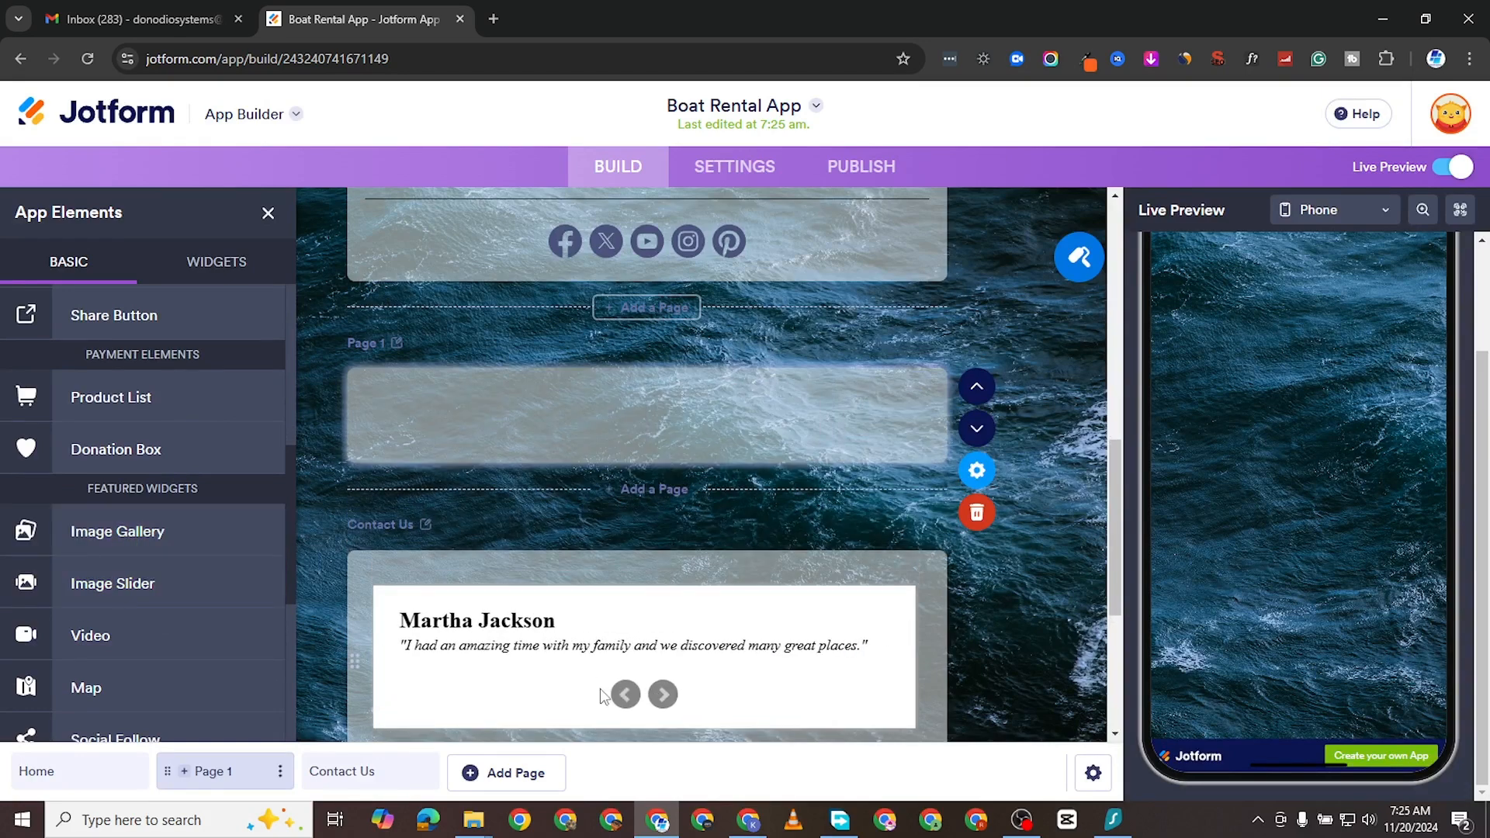
scroll(652, 559, down, 1)
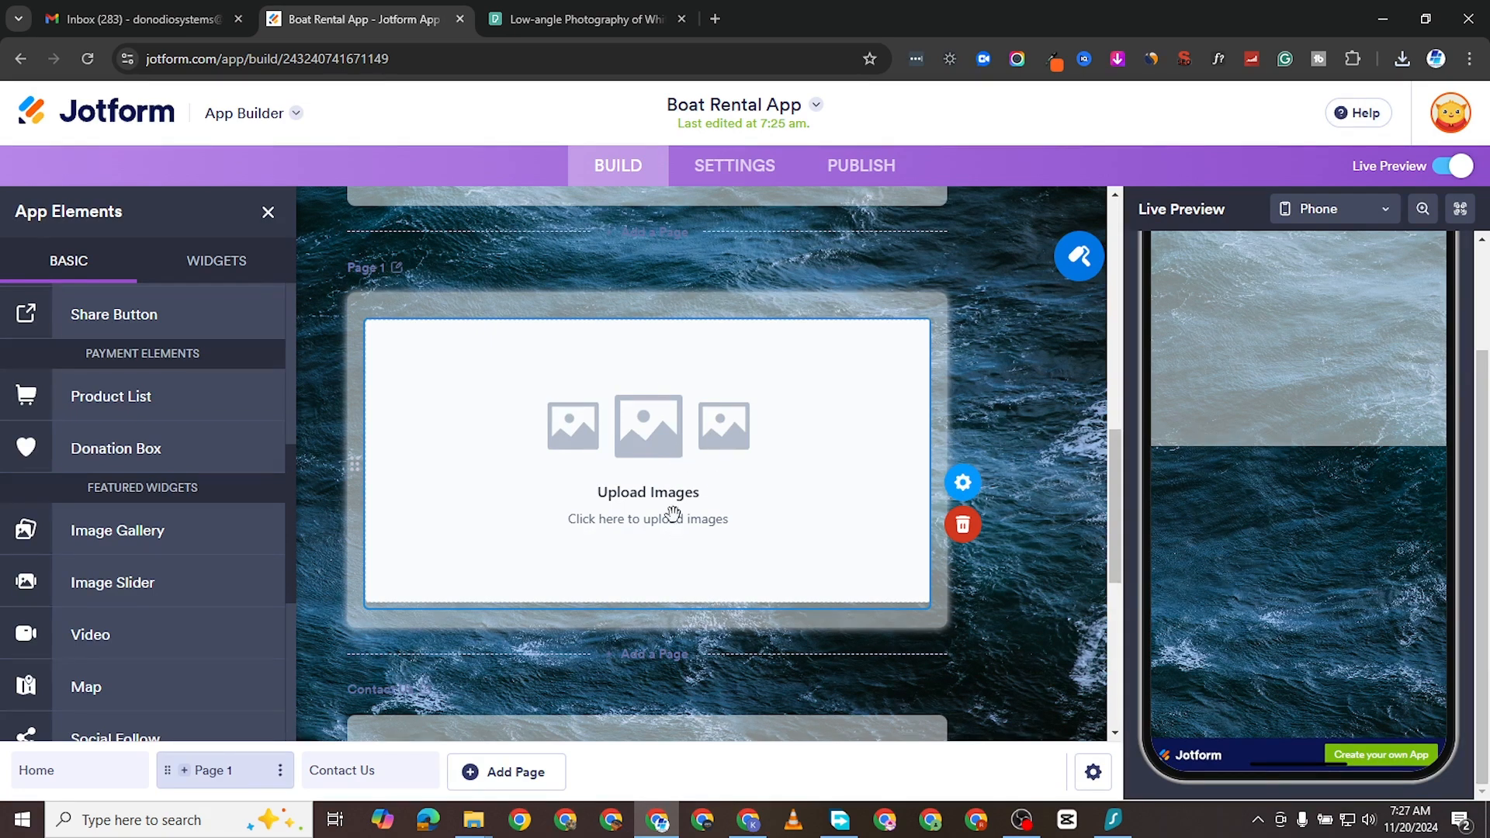
Set the image gallery's layout to the two-by-two grid of equal tiles.
scroll(652, 512, up, 4)
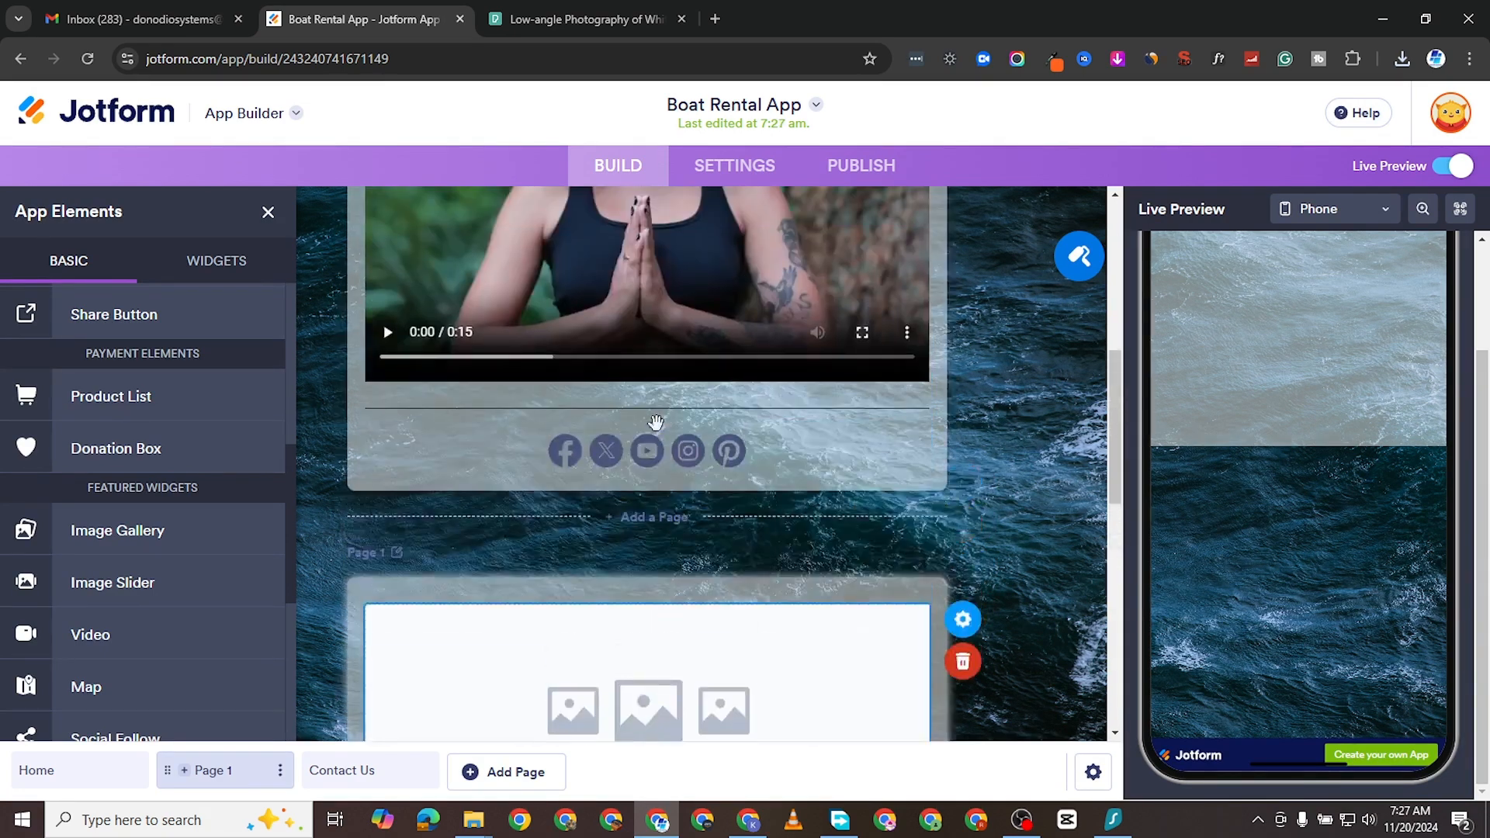
scroll(656, 421, down, 8)
scroll(675, 446, up, 4)
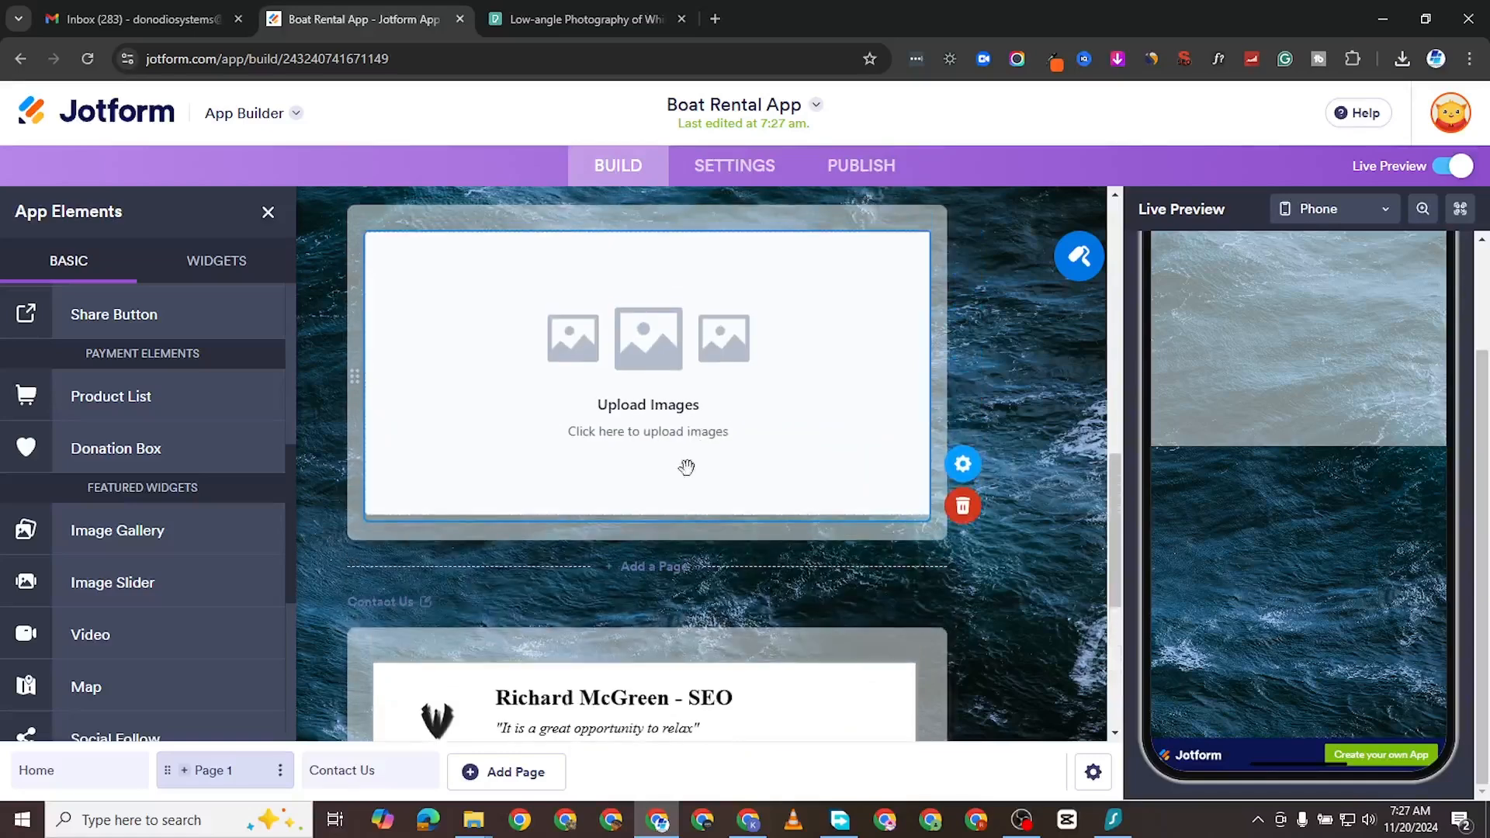
click(652, 407)
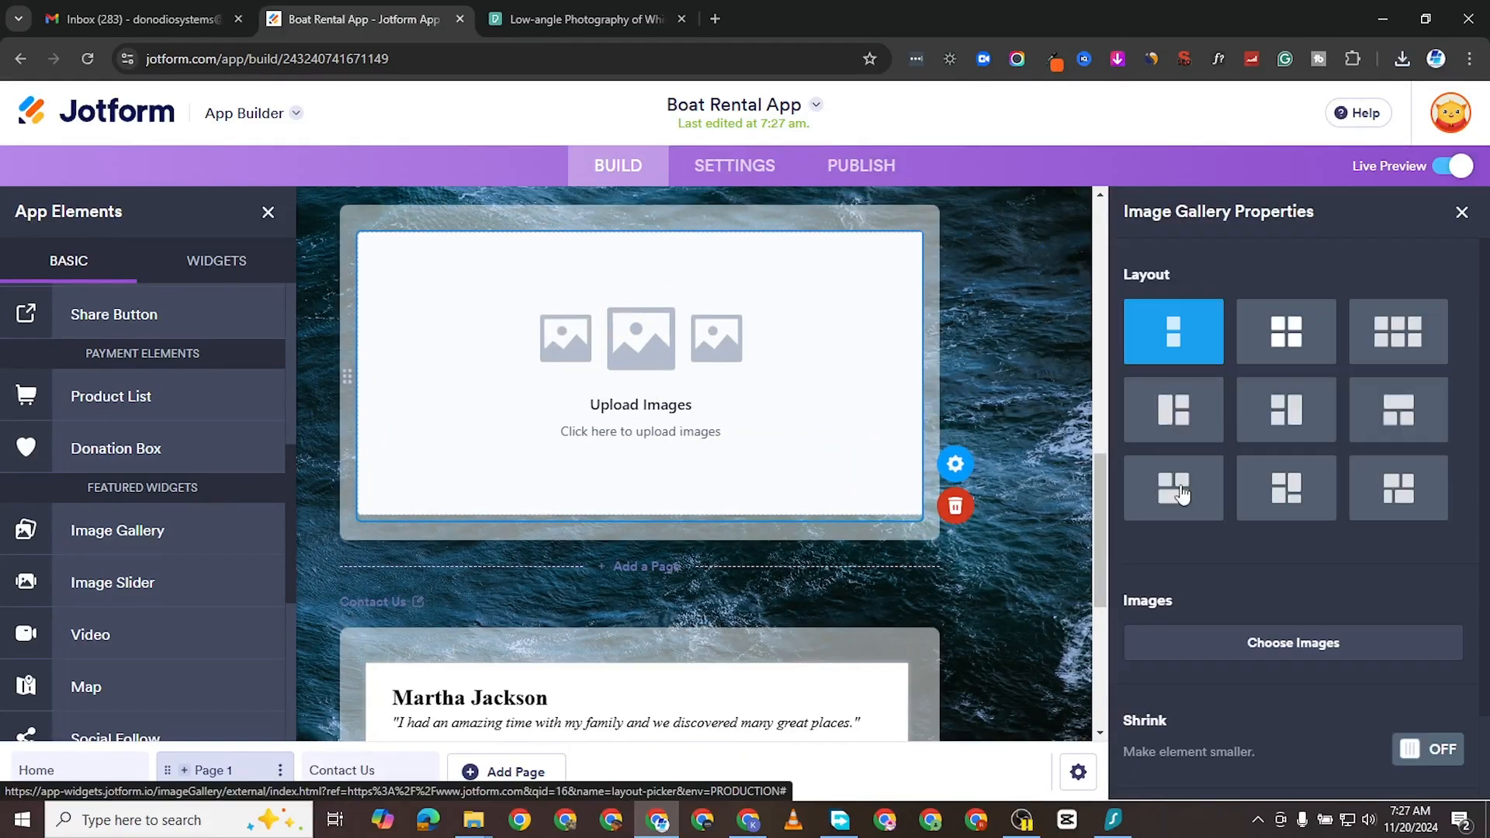
click(1301, 335)
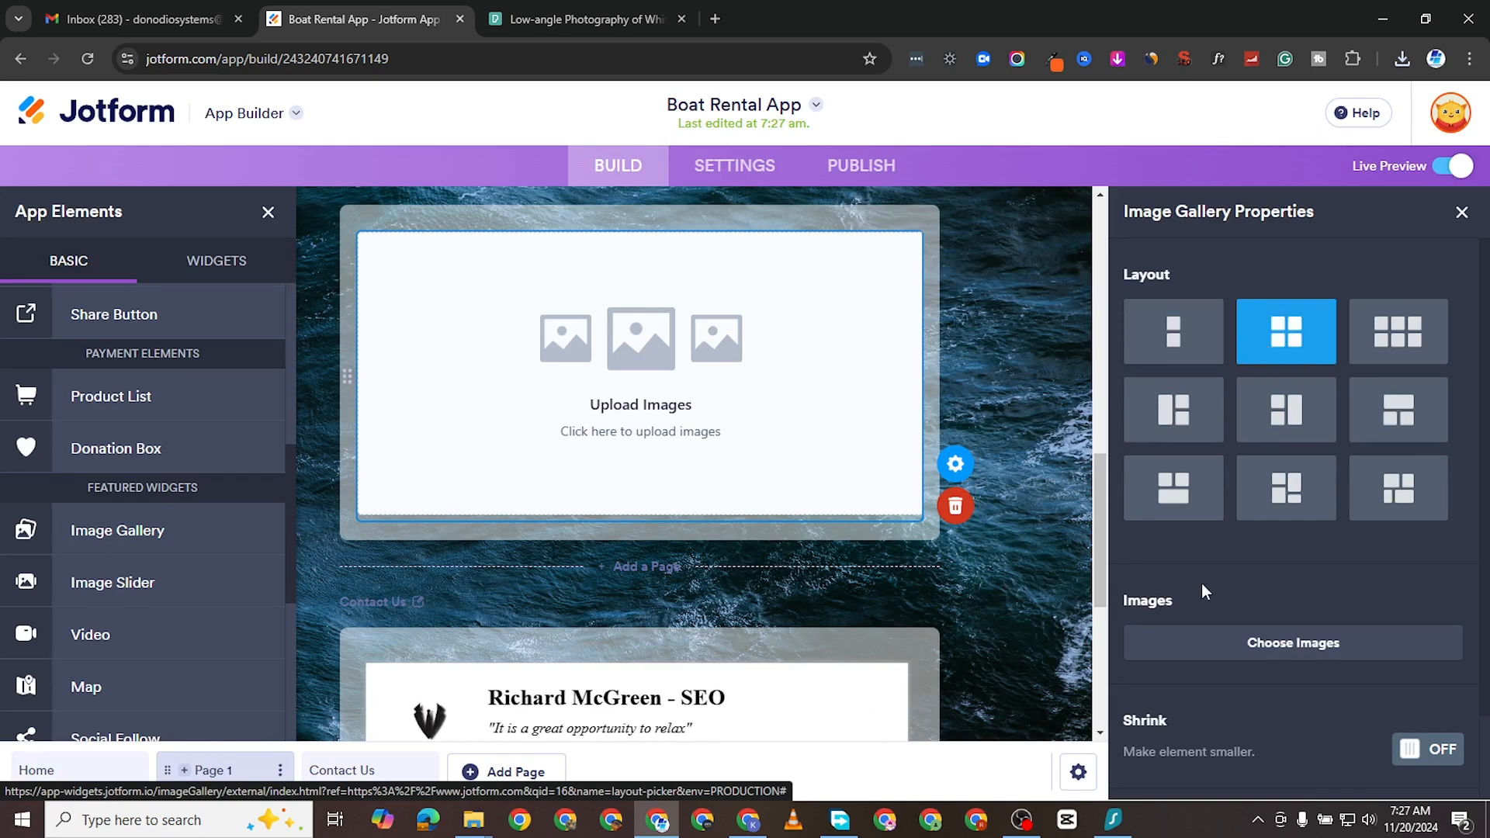
Upload the five boat photos listed under Today in the Downloads folder to the image gallery.
scroll(1202, 584, down, 1)
click(1274, 553)
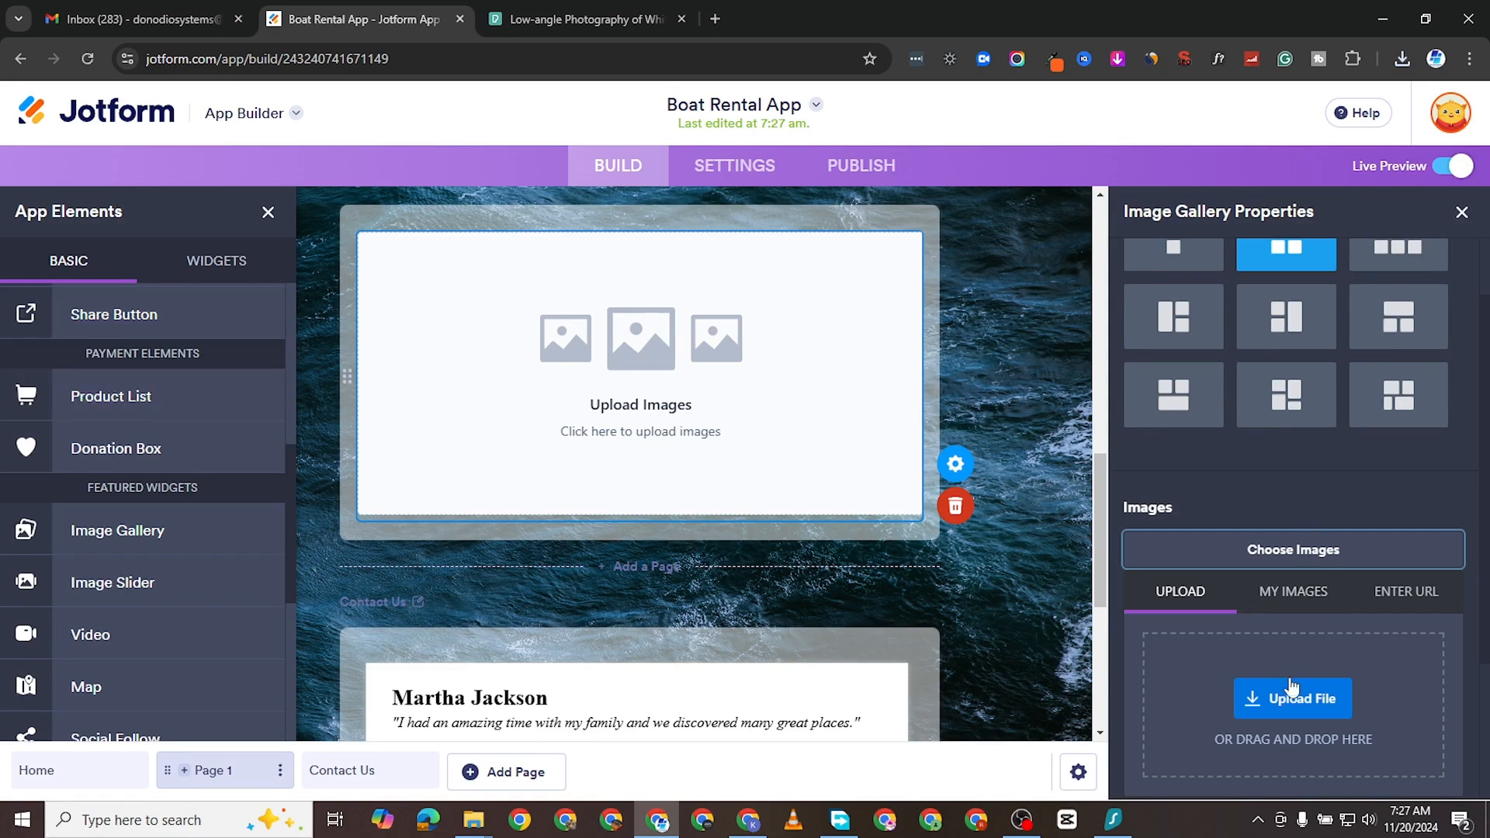
scroll(1292, 686, down, 2)
click(1293, 514)
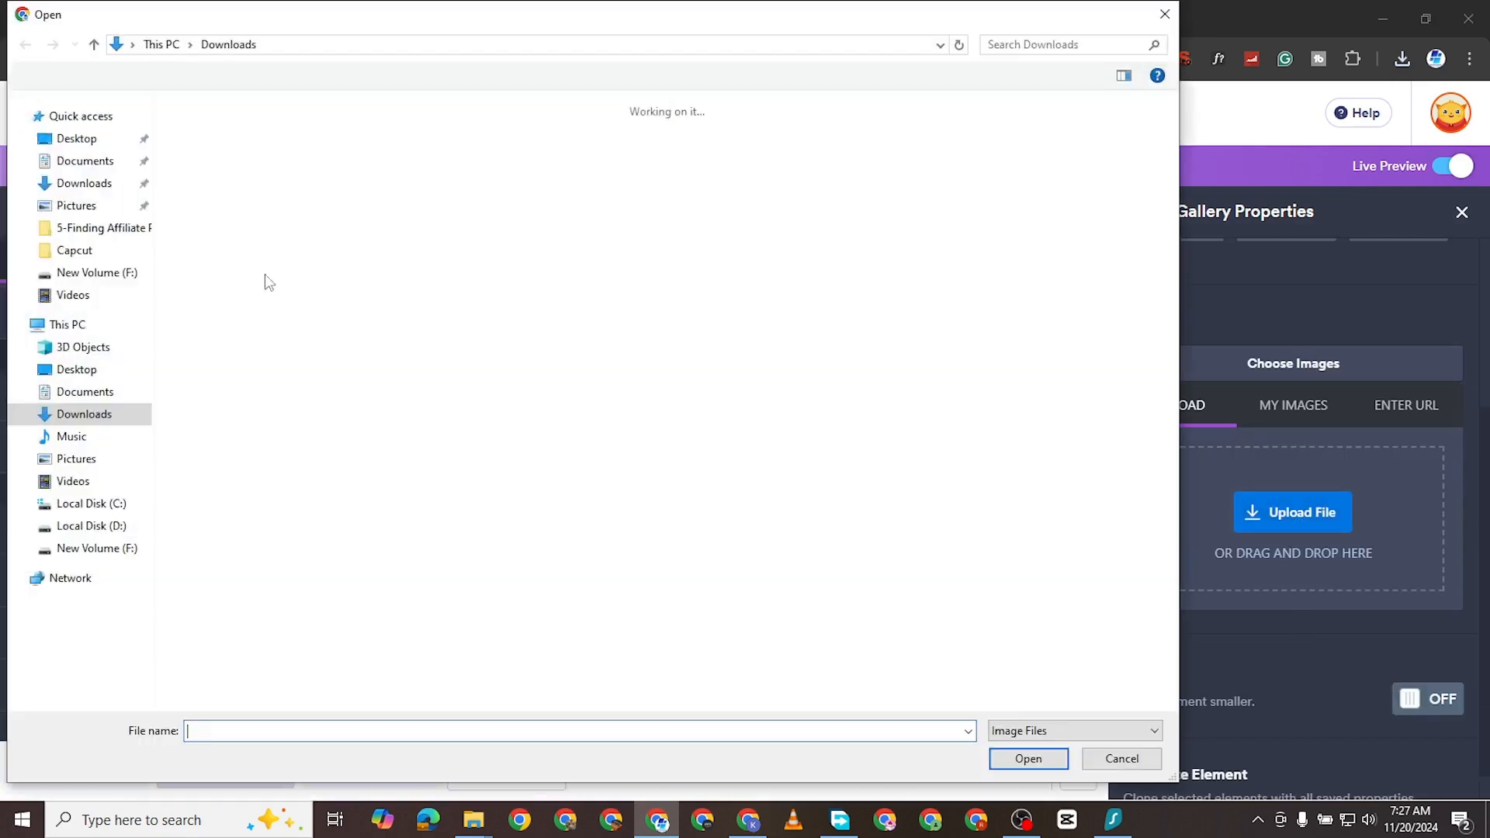
drag(708, 216, 214, 221)
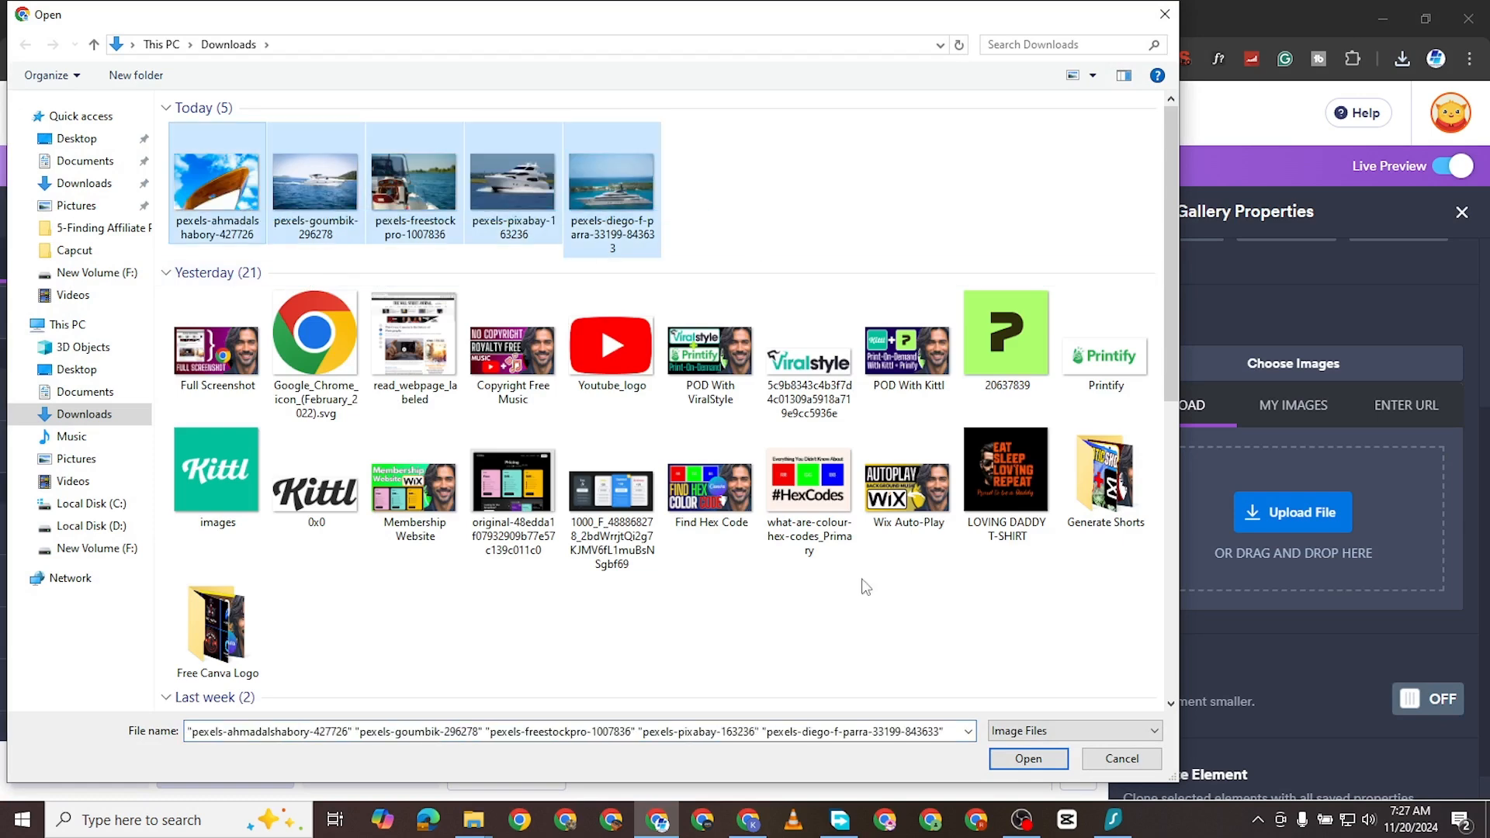
click(1052, 760)
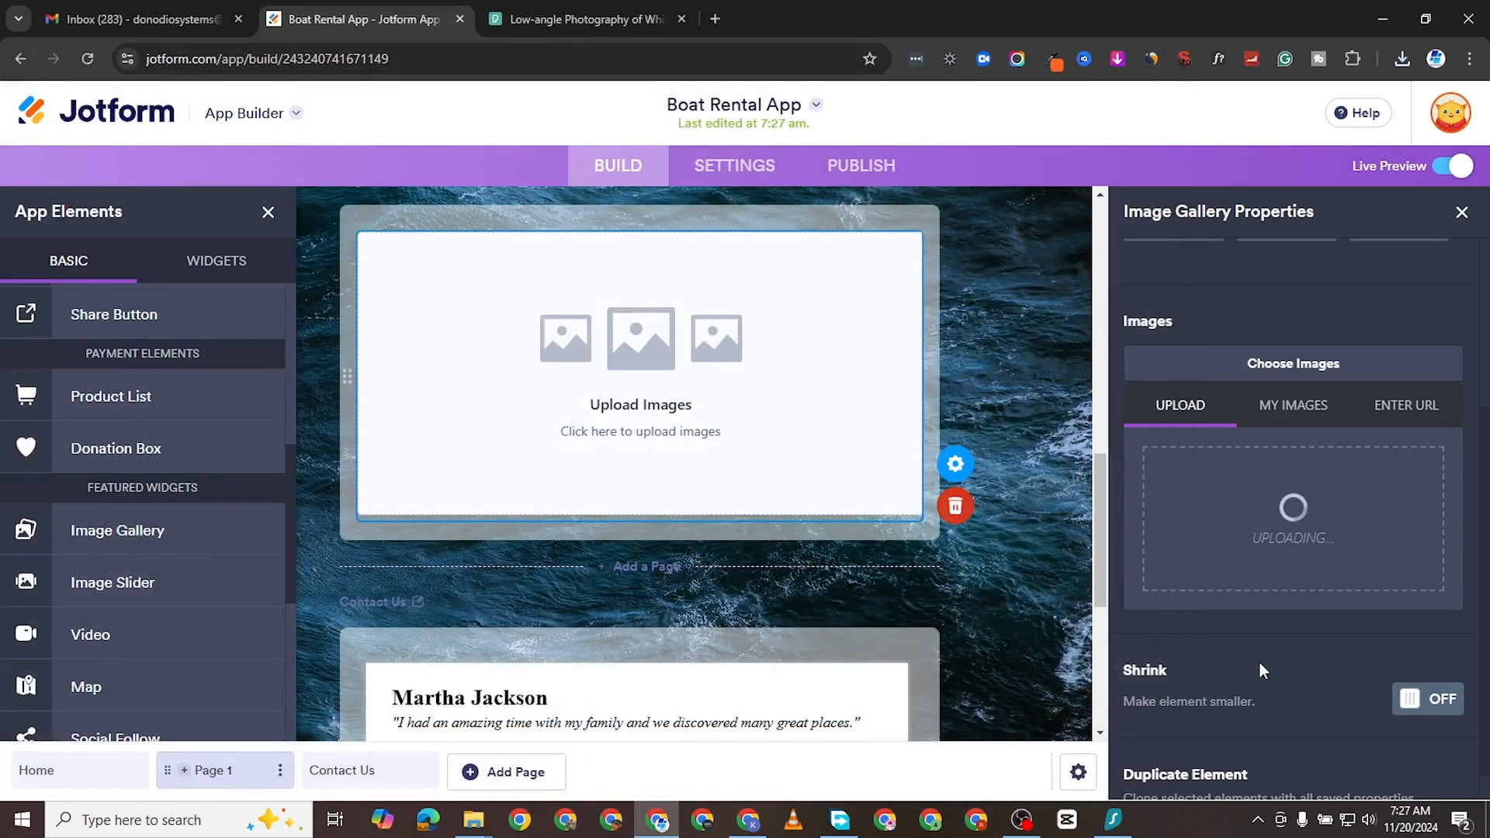
Review the uploaded boat photos in the Page 1 image gallery and try the Shrink option on it.
scroll(1290, 700, down, 1)
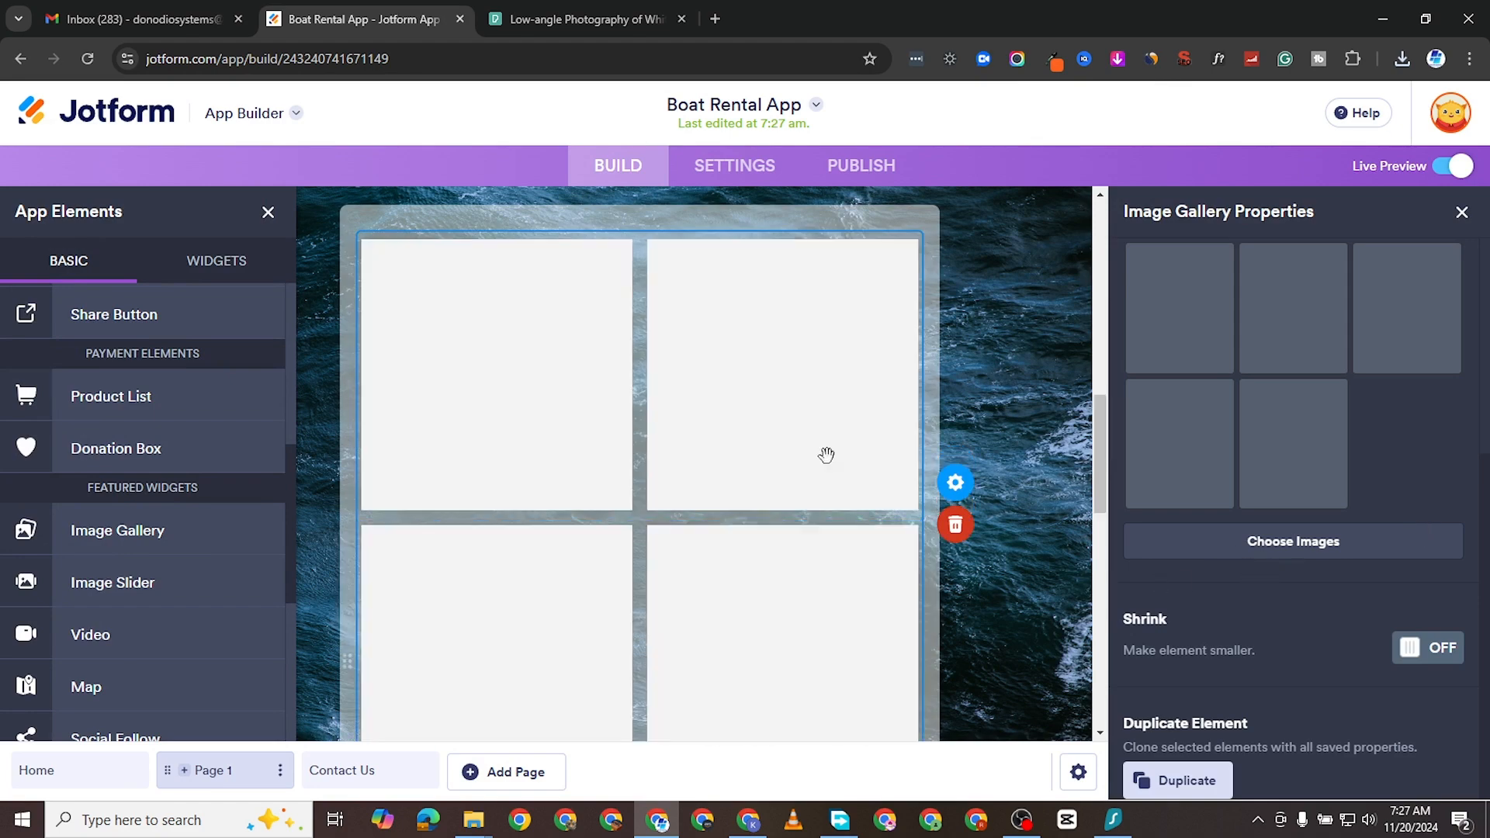
scroll(803, 607, down, 5)
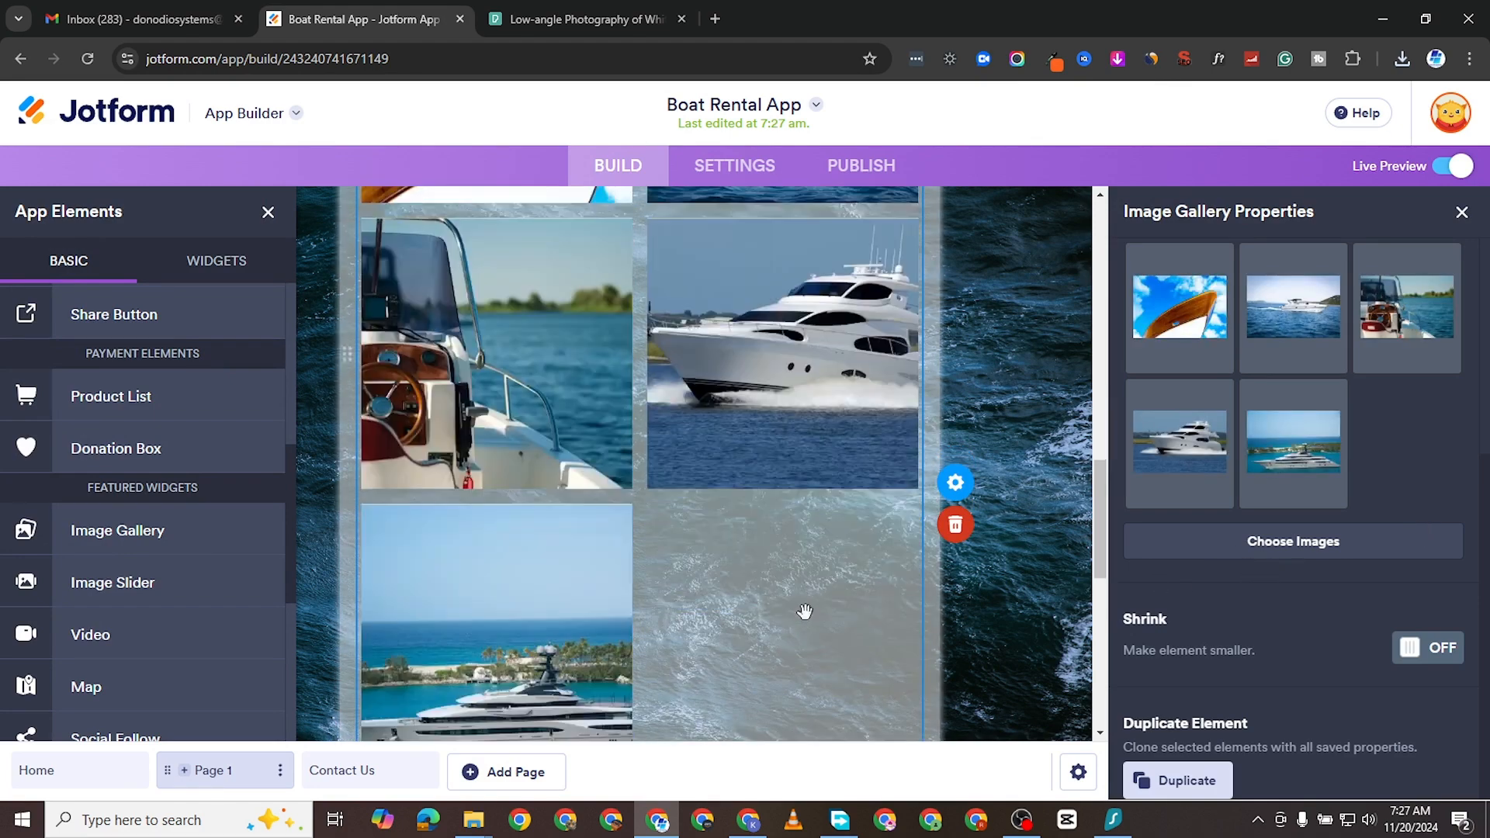
scroll(911, 557, up, 4)
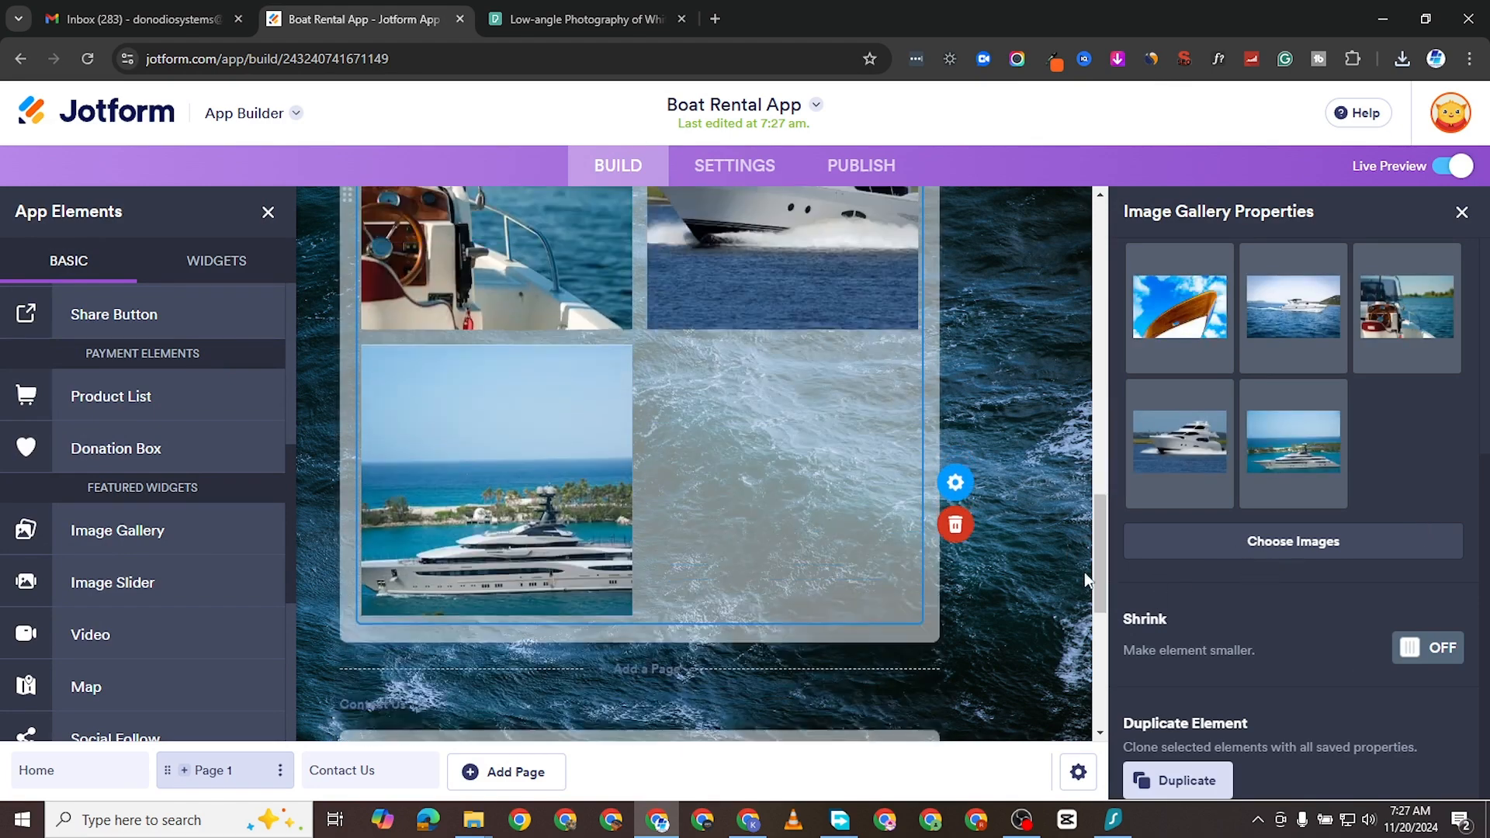
scroll(957, 594, up, 5)
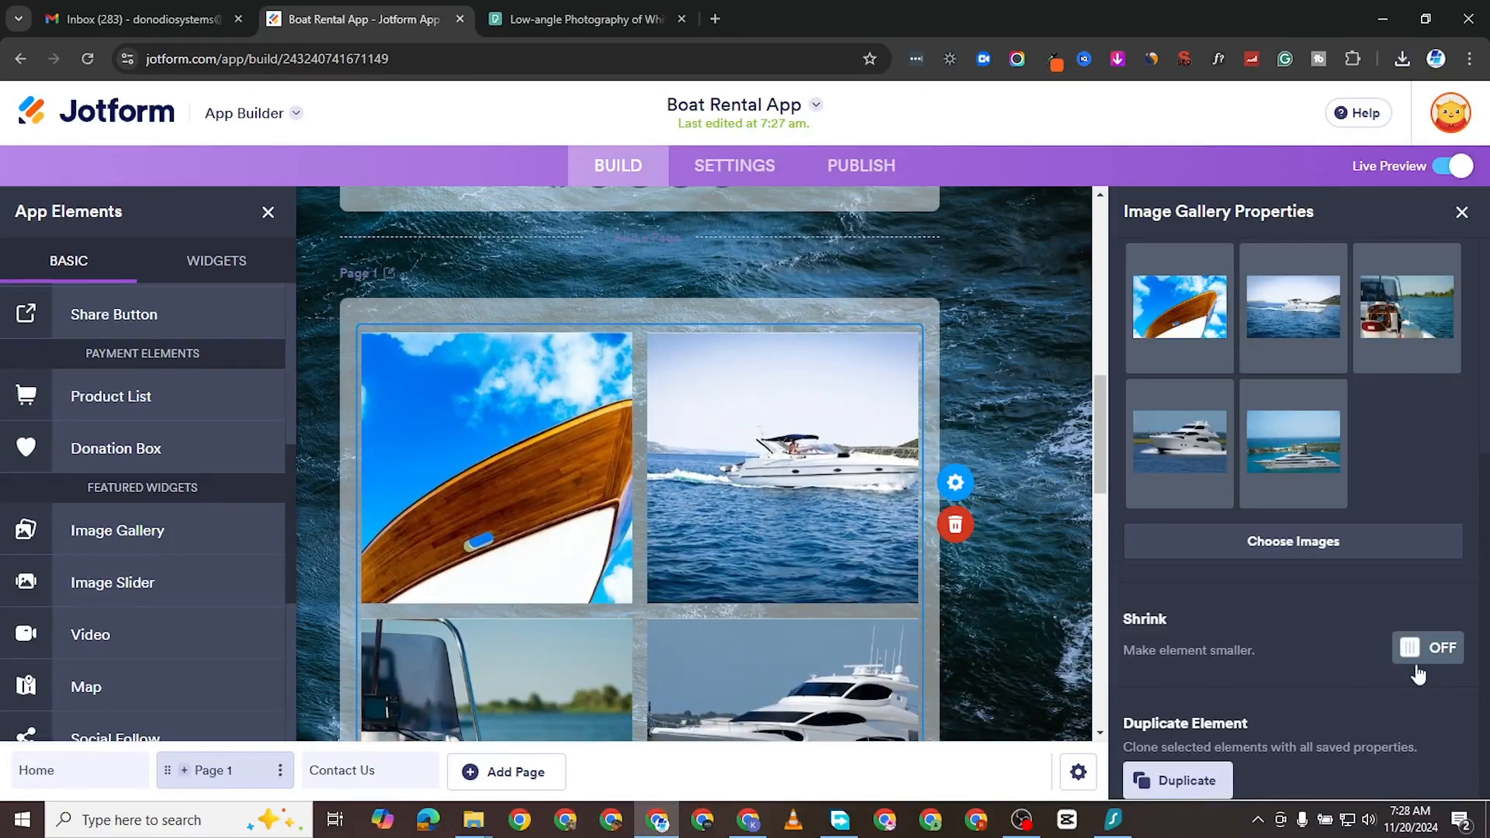
click(1426, 649)
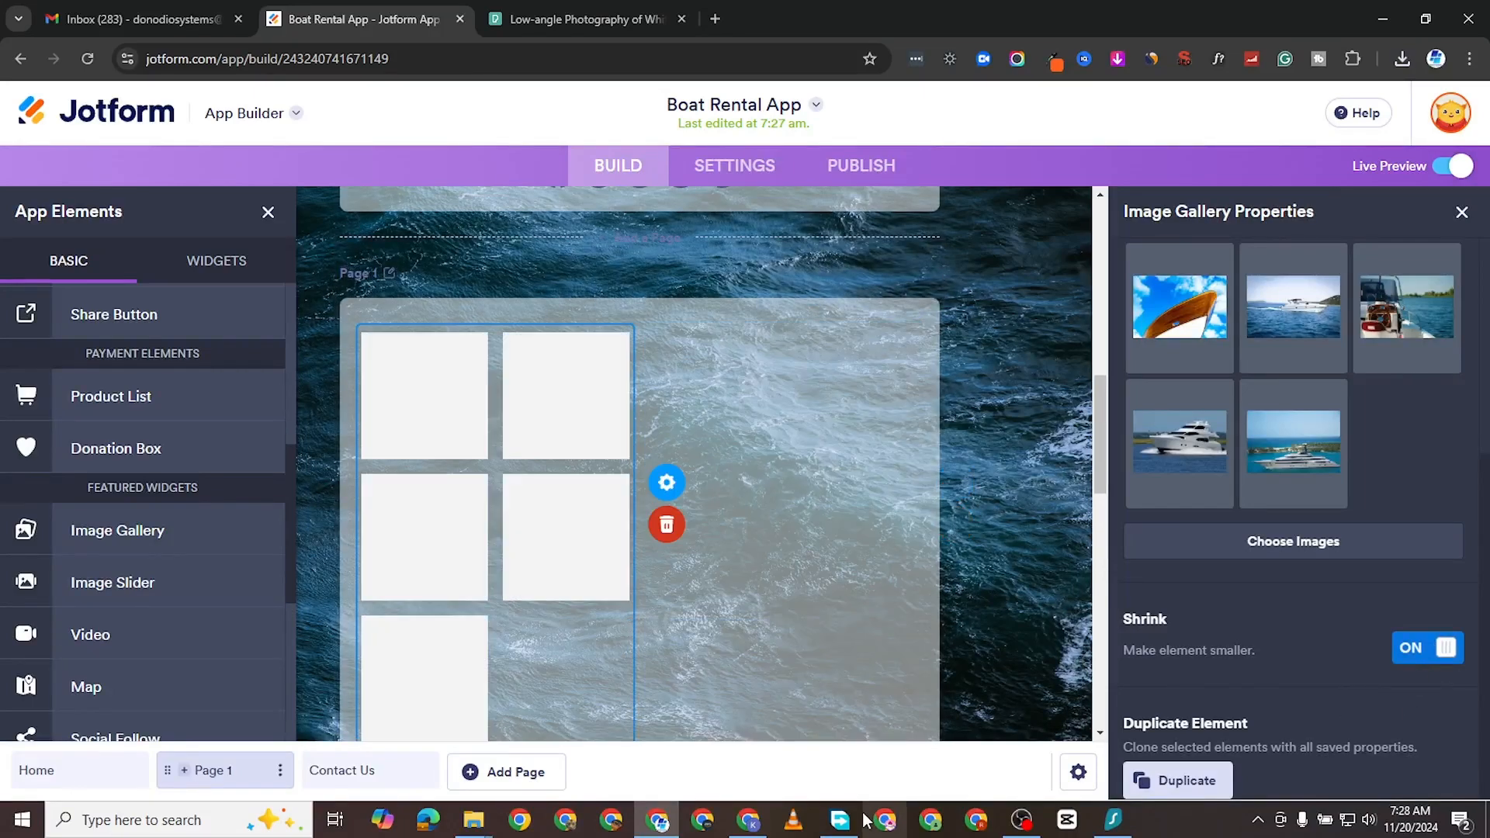
click(1427, 649)
scroll(1219, 704, down, 1)
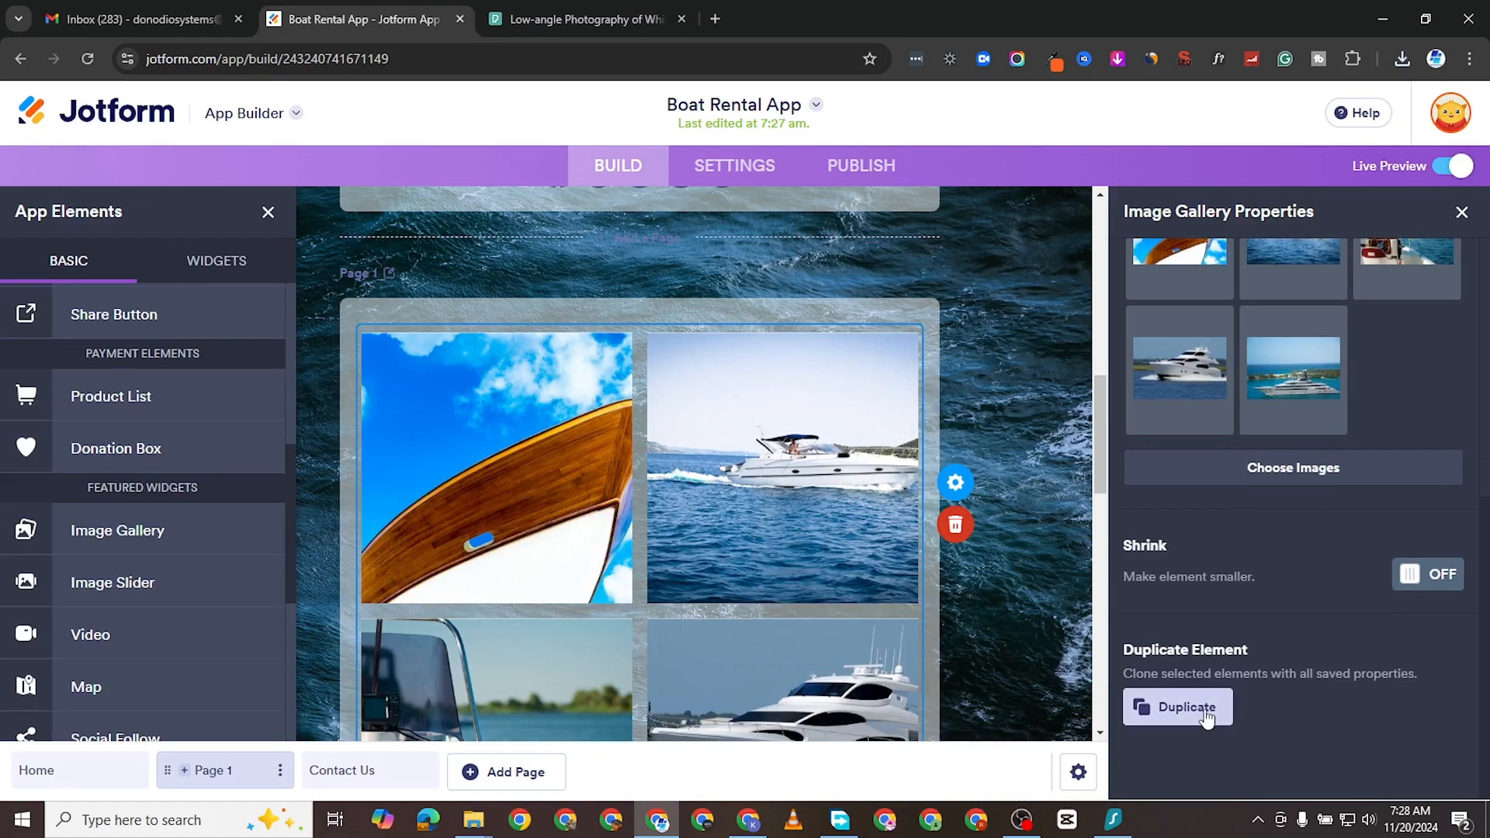
Add a page after Contact Us and place a Table element connected to the Boat Inspection Checklist Form on it.
scroll(673, 590, down, 12)
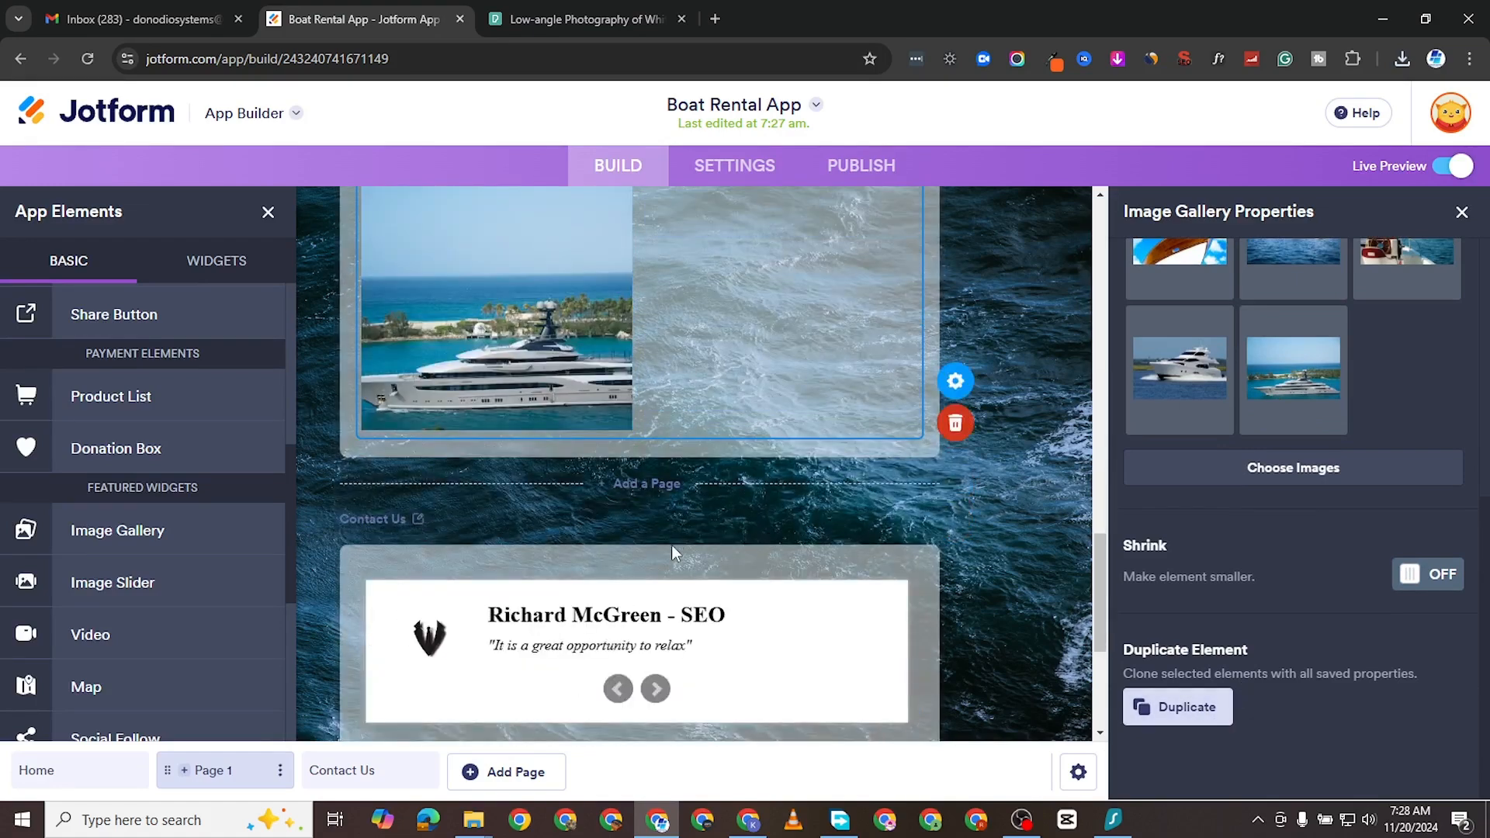
scroll(681, 519, down, 2)
scroll(193, 578, down, 5)
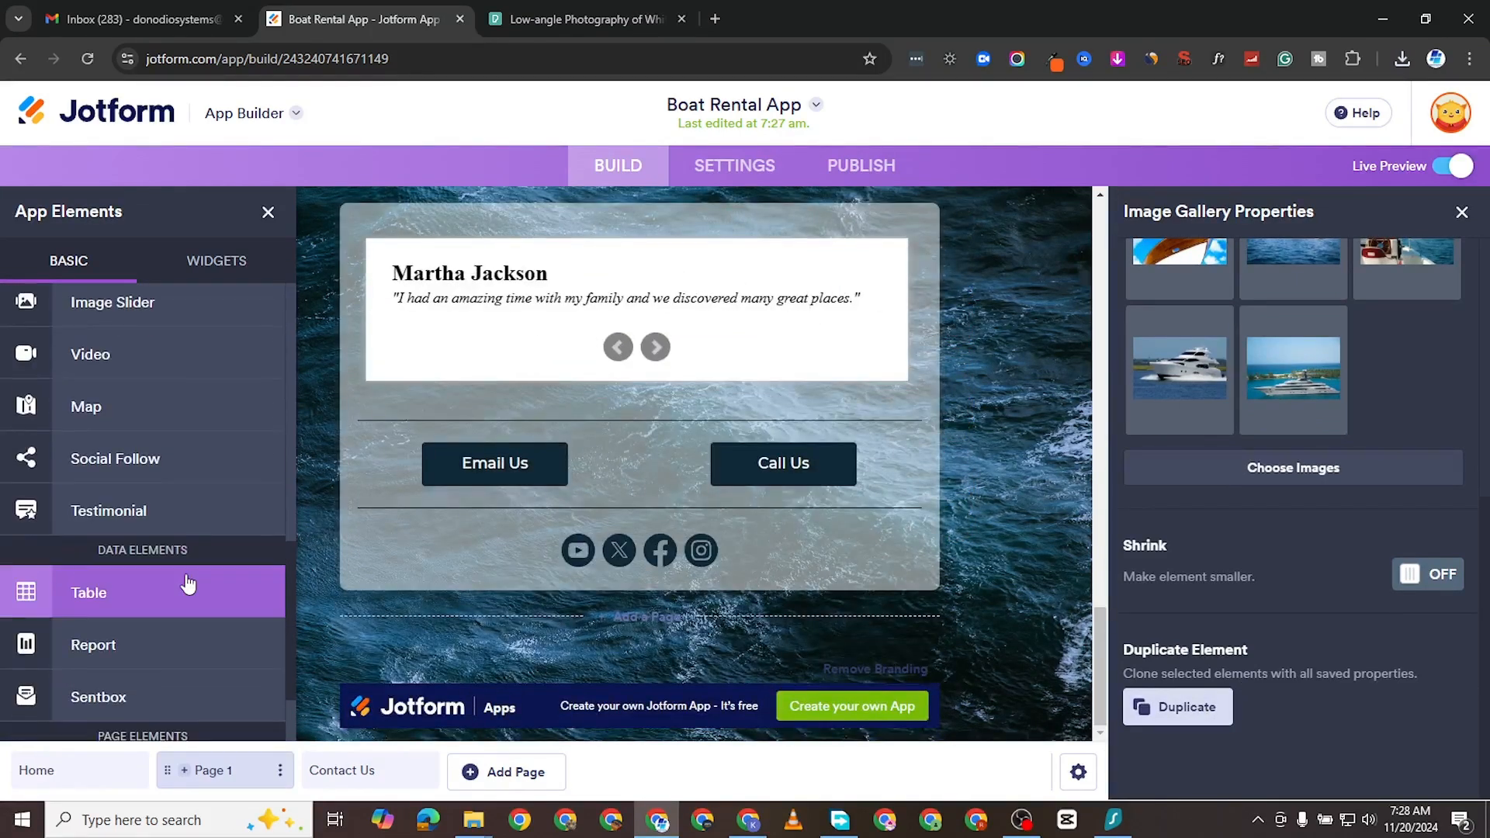
scroll(194, 582, down, 1)
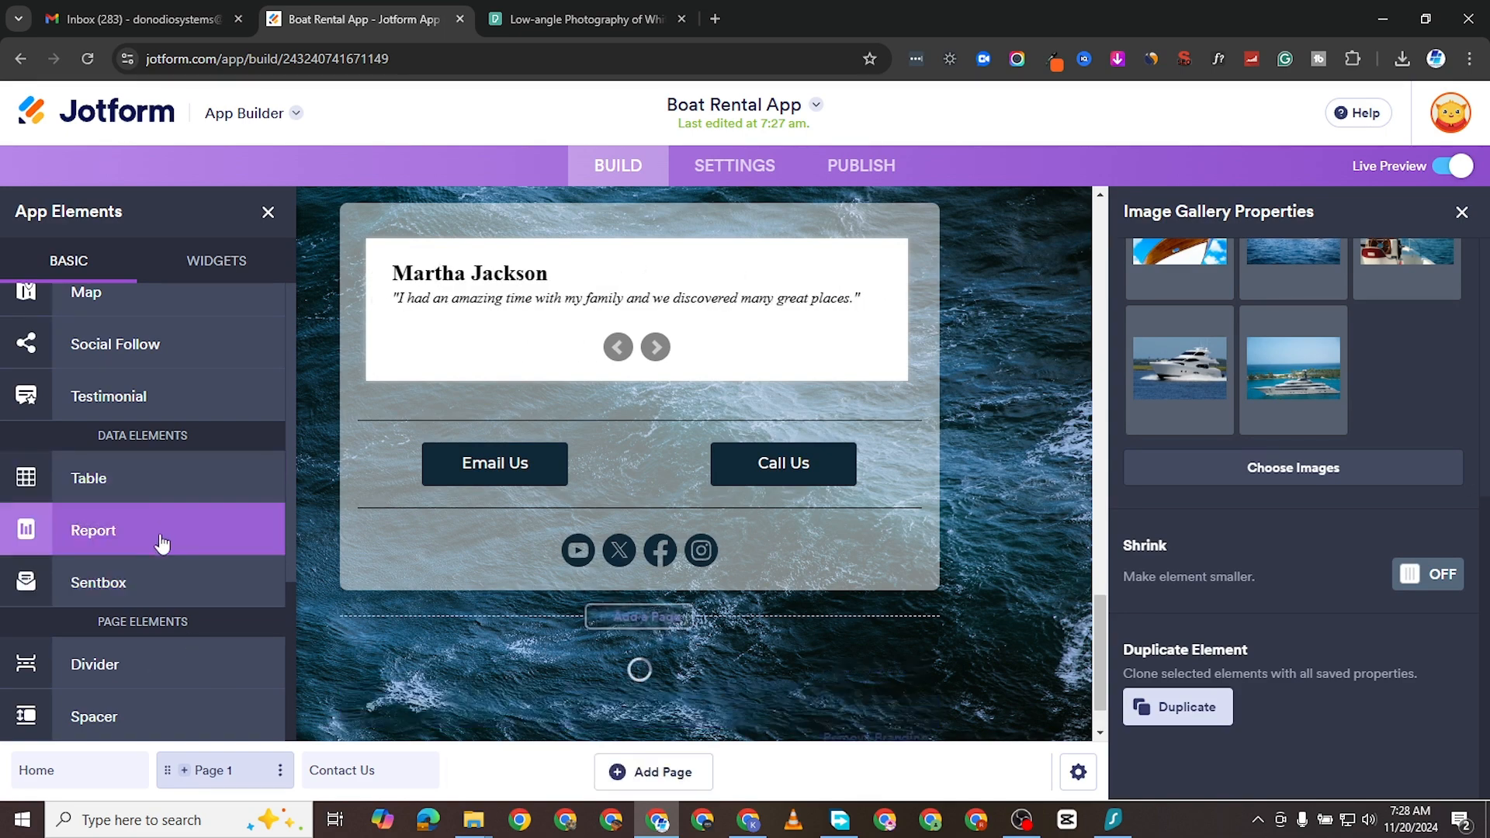
drag(125, 489, 701, 571)
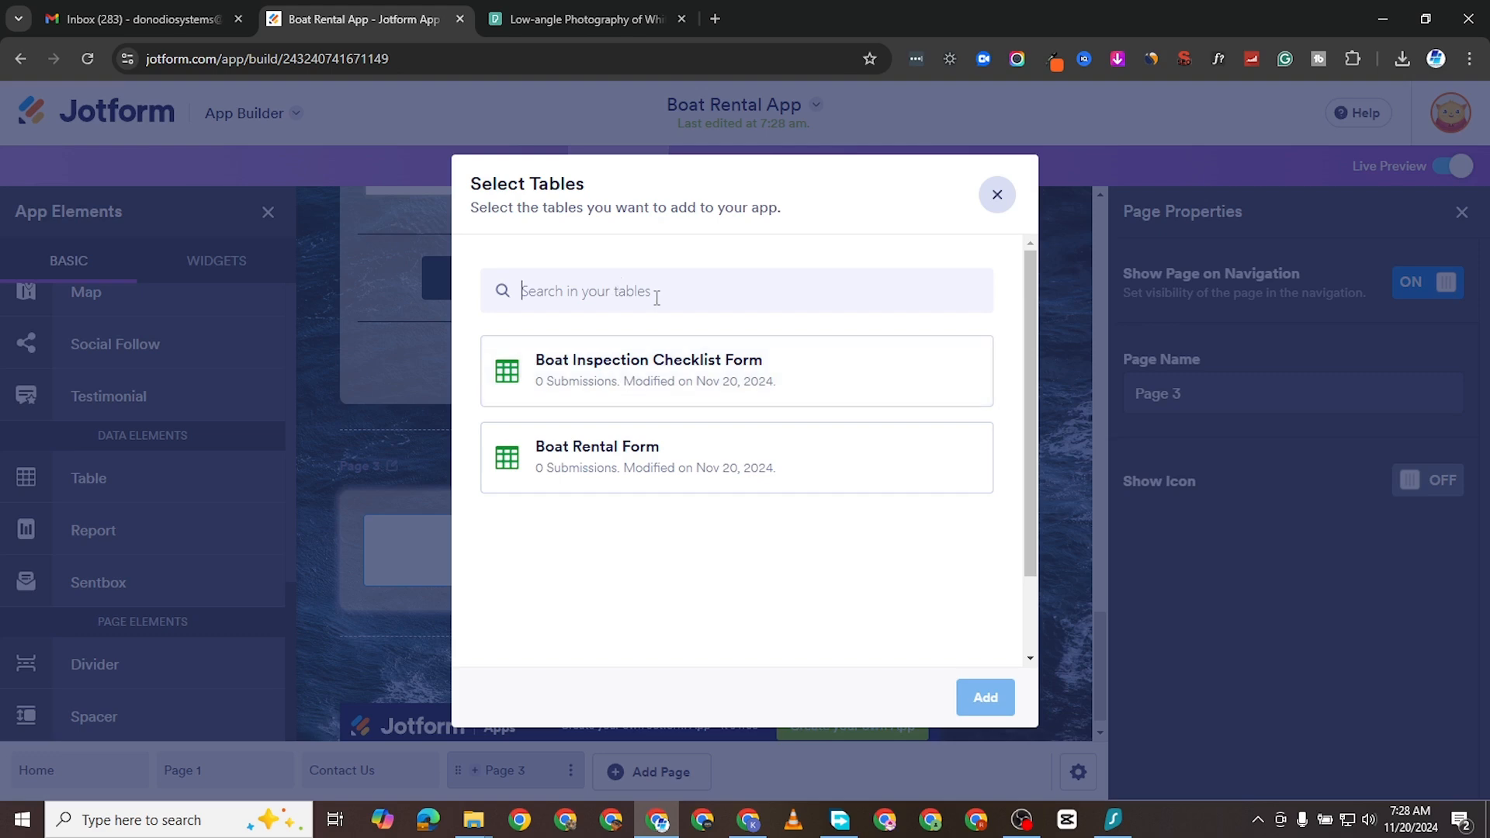
click(658, 368)
click(1003, 708)
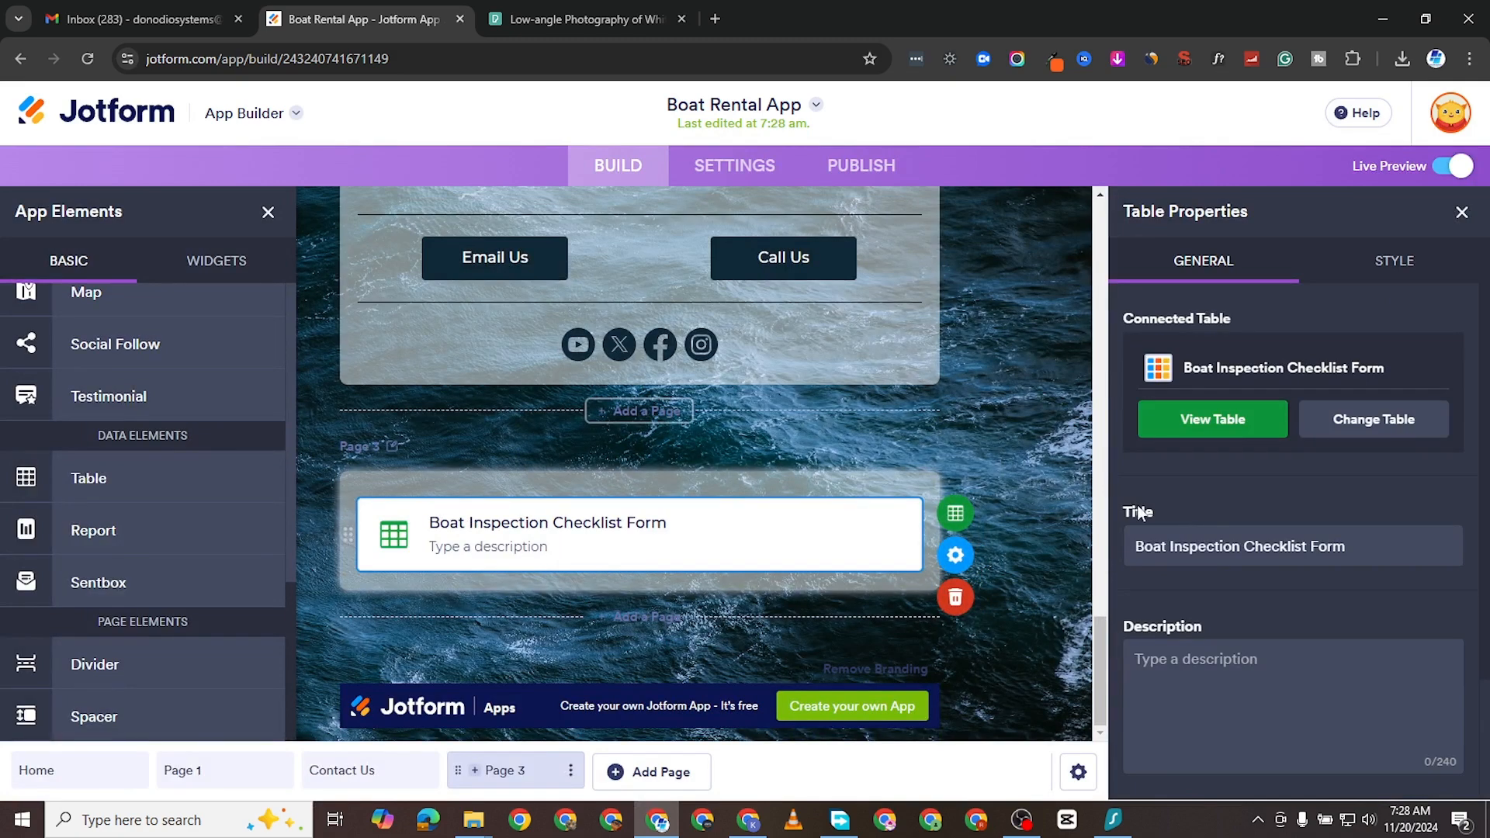
Show the available widgets for the app and look through the start of their list.
scroll(639, 543, up, 10)
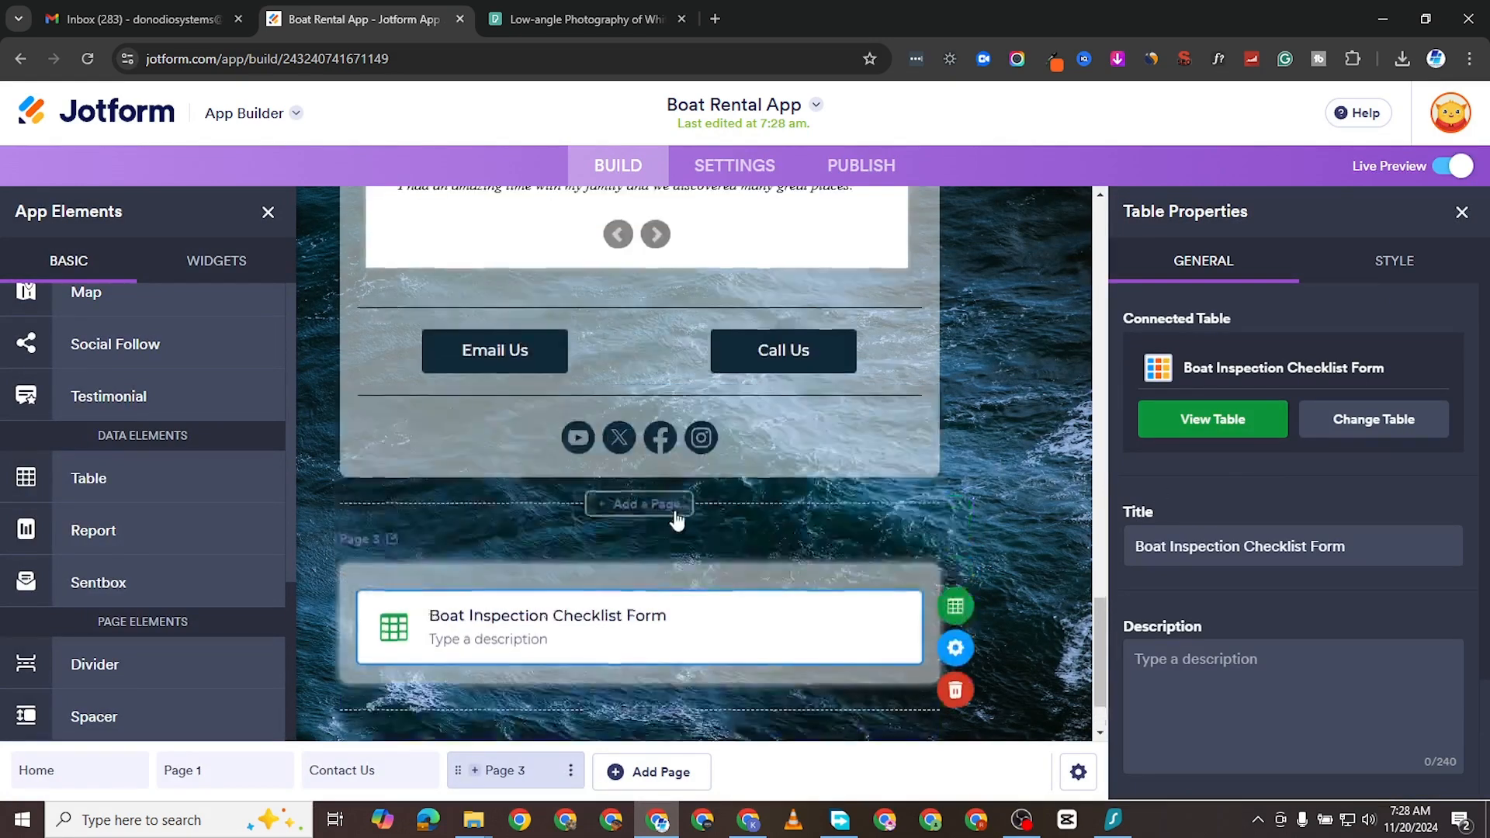
scroll(100, 543, up, 5)
scroll(155, 388, up, 5)
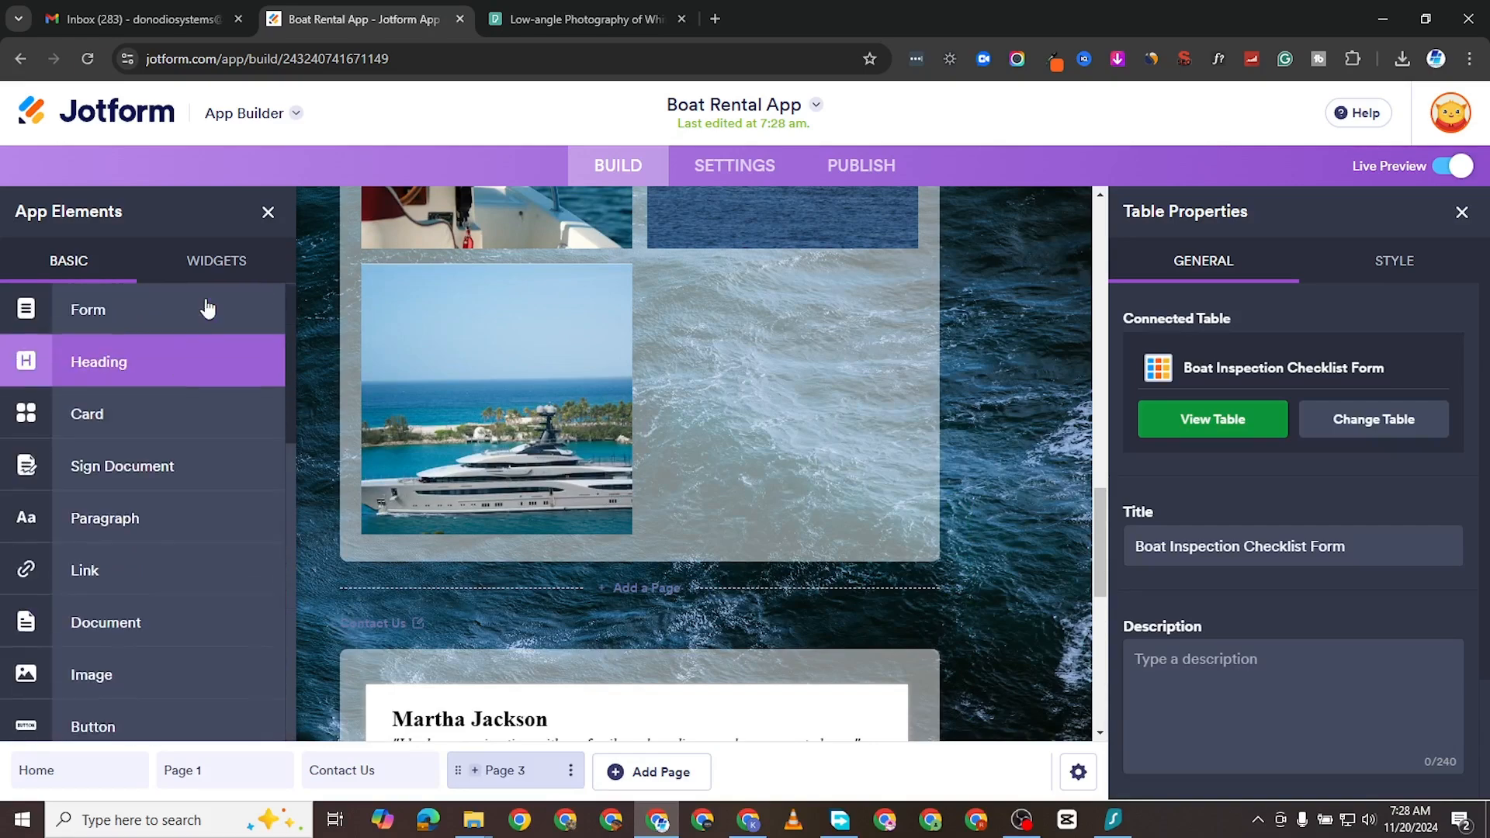
click(217, 264)
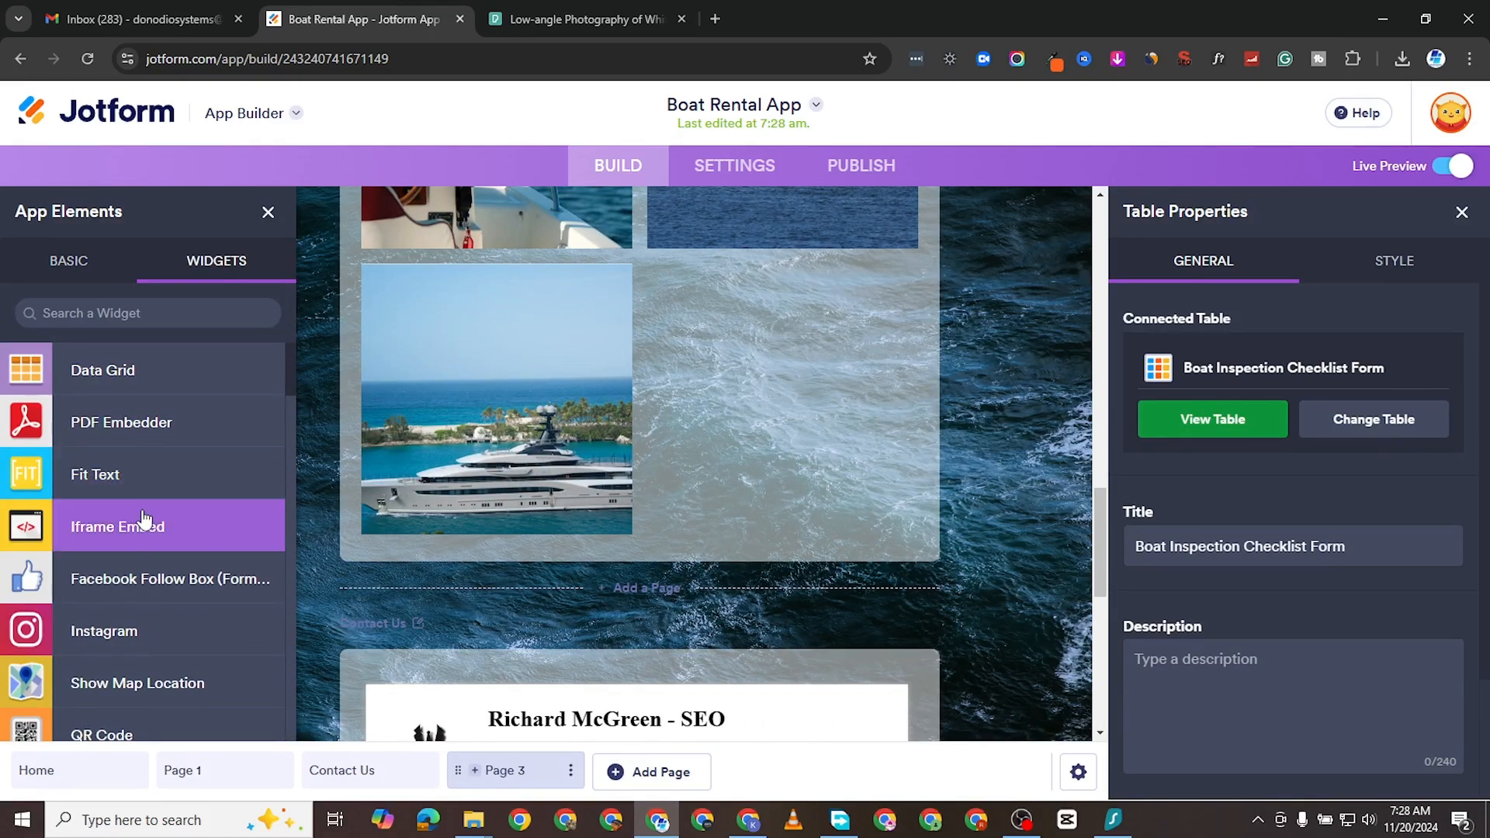
scroll(171, 504, down, 3)
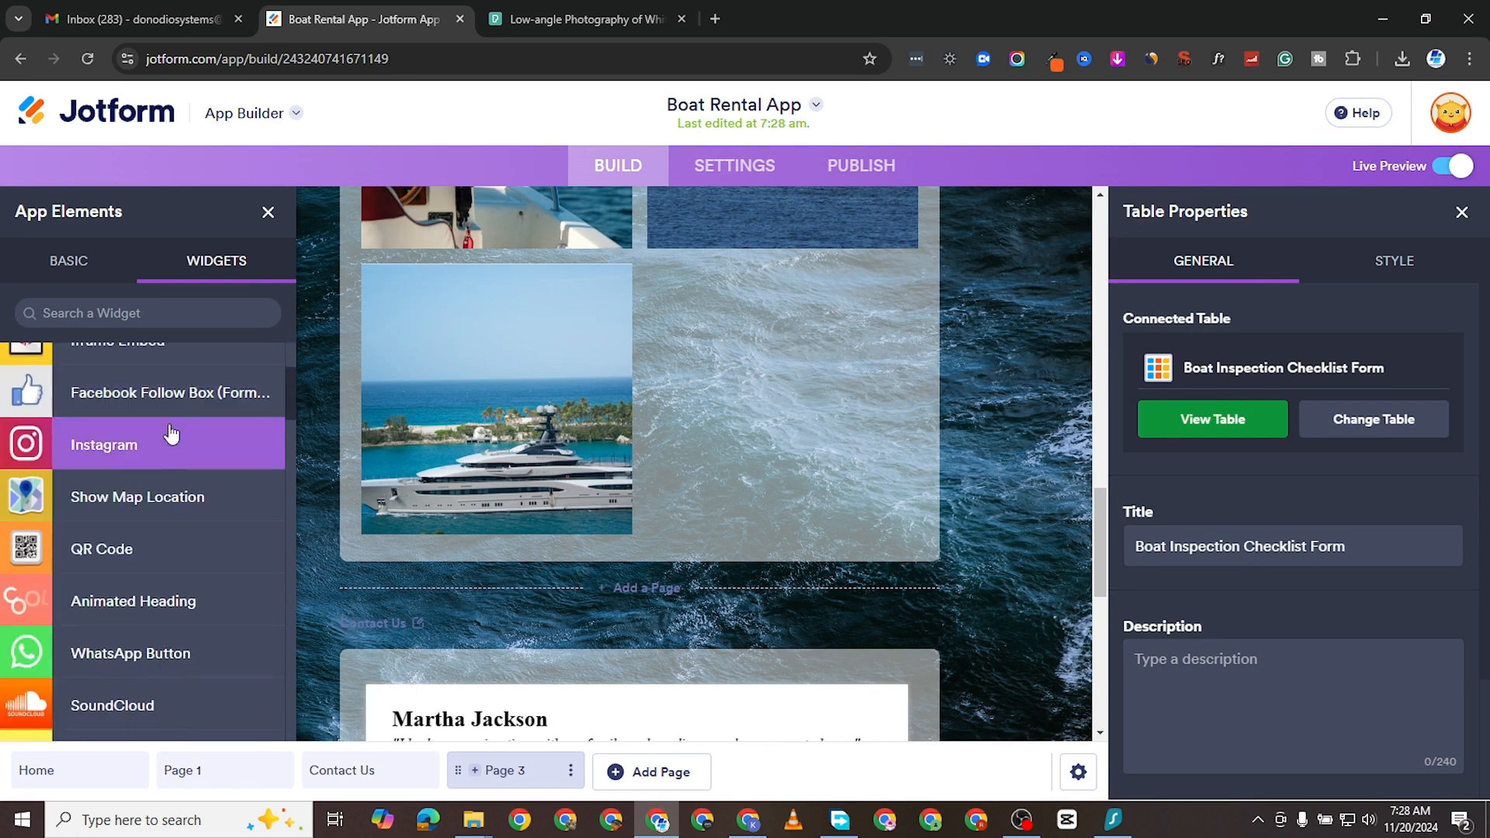
scroll(173, 438, up, 1)
scroll(151, 497, down, 1)
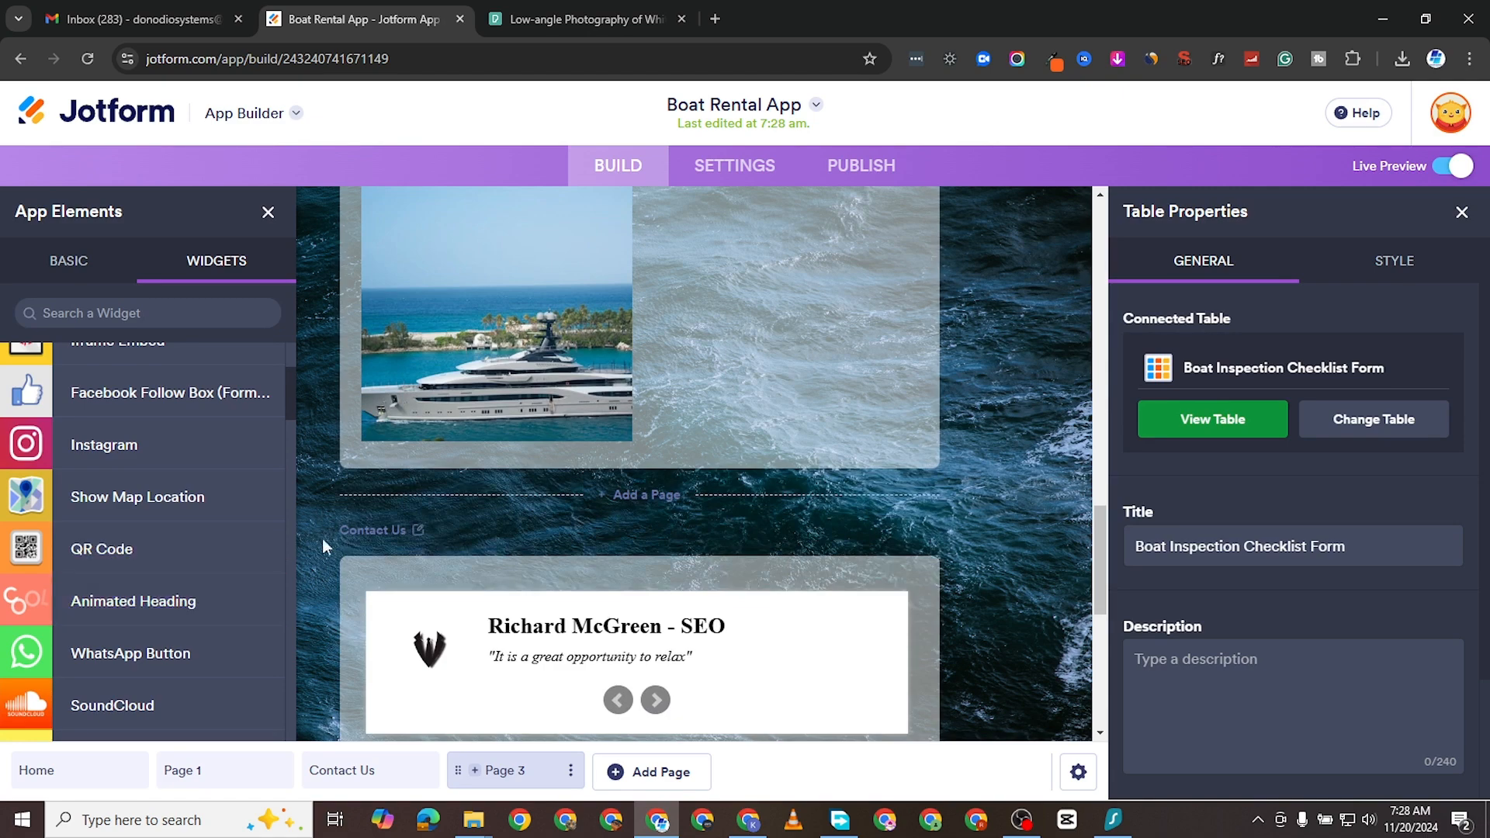
Add another page after Page 3 and place a WhatsApp Button widget on it.
scroll(324, 547, down, 5)
scroll(539, 576, down, 1)
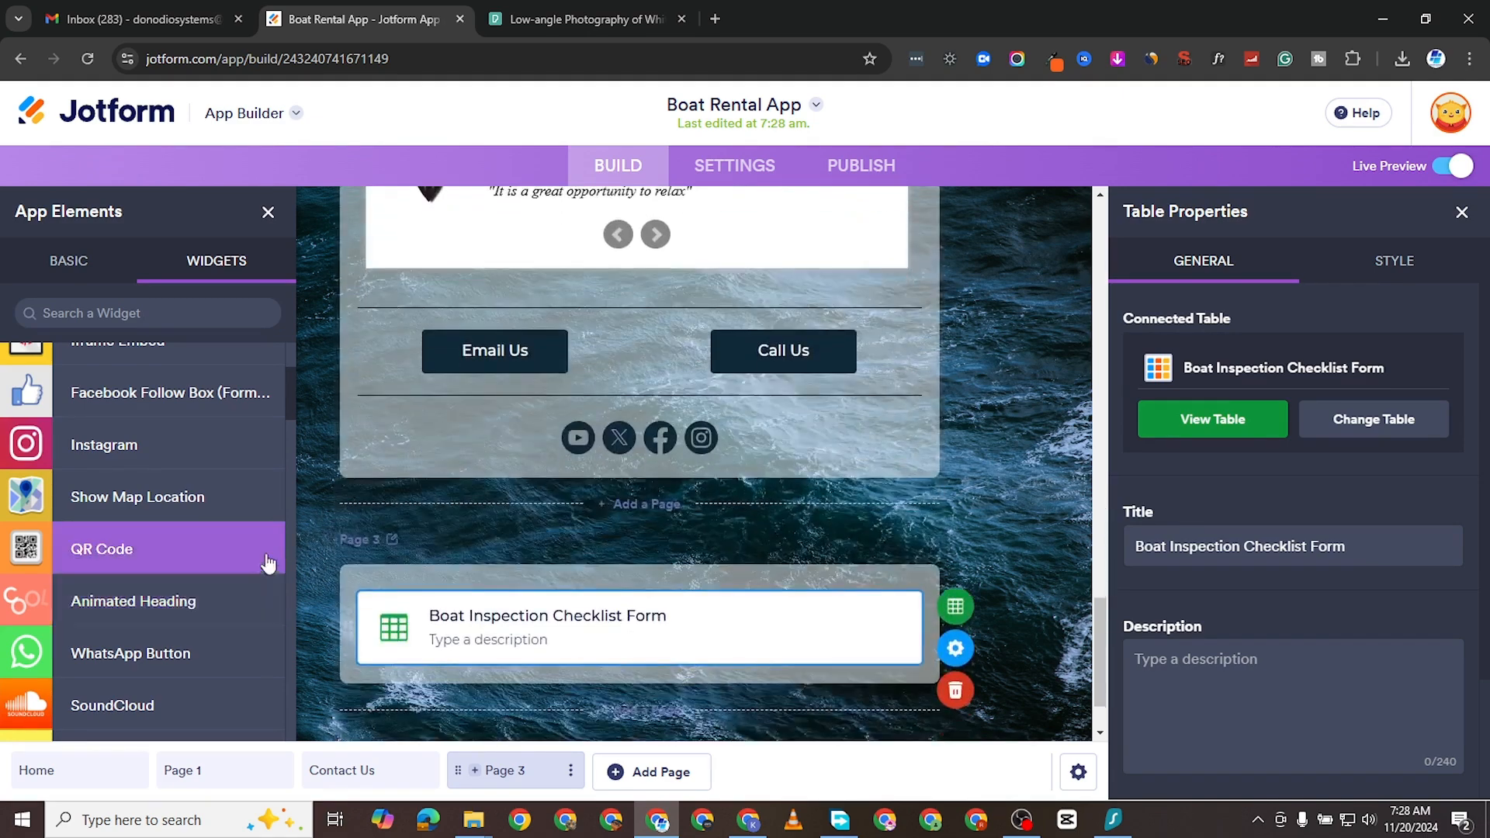
scroll(517, 536, down, 1)
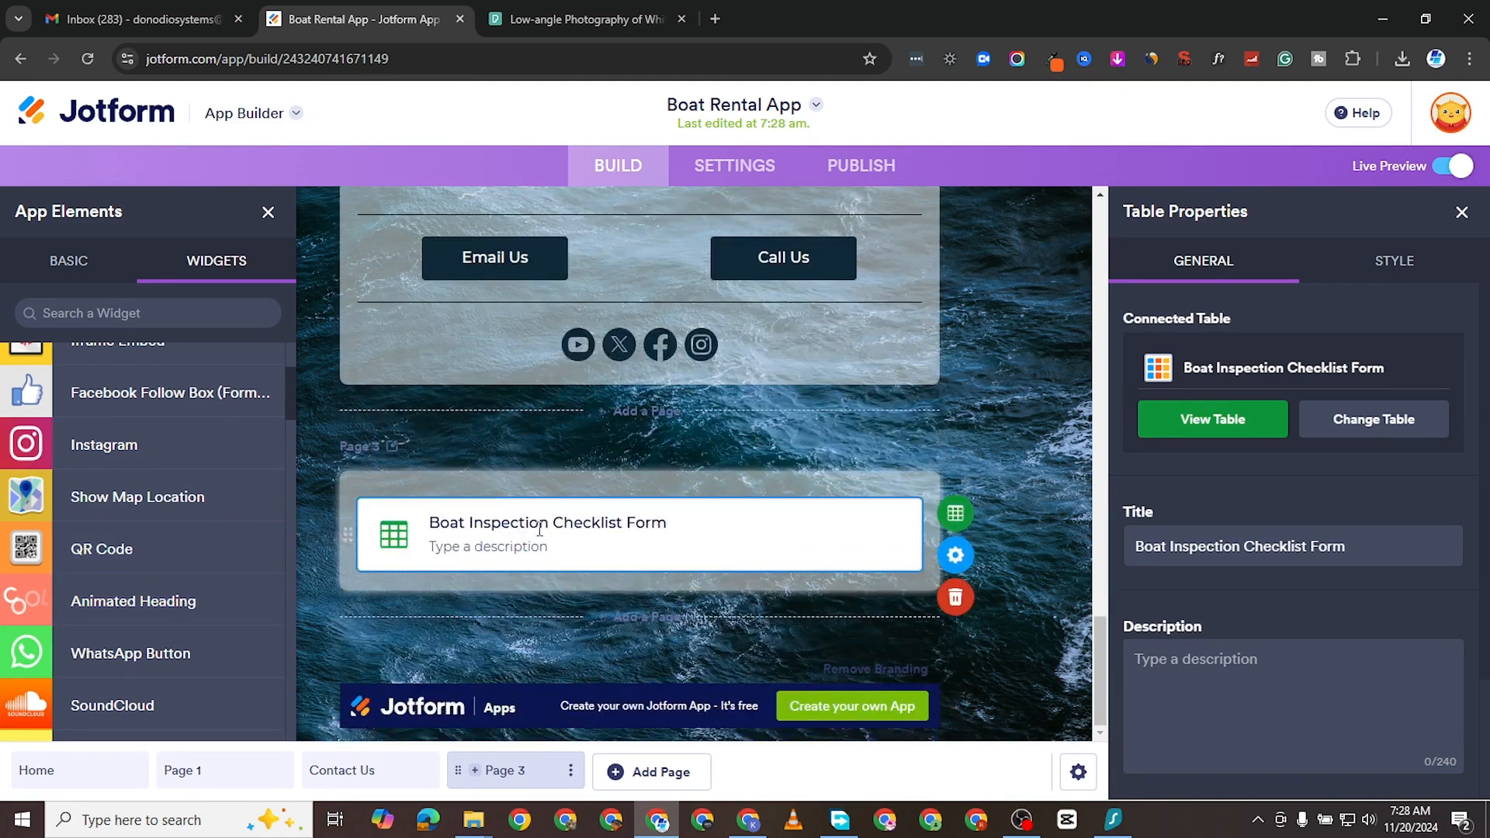
scroll(159, 617, down, 2)
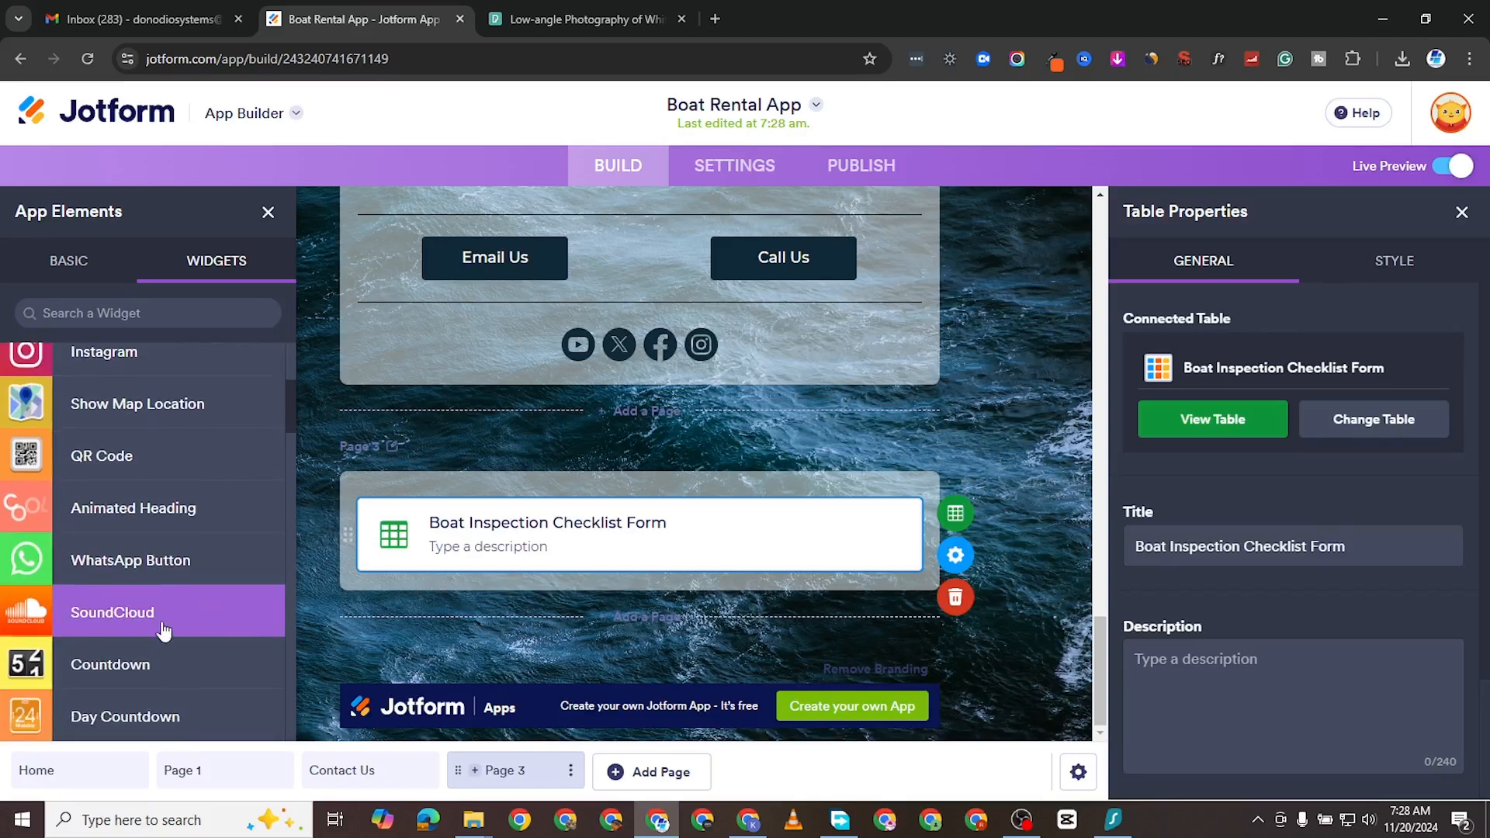
click(629, 616)
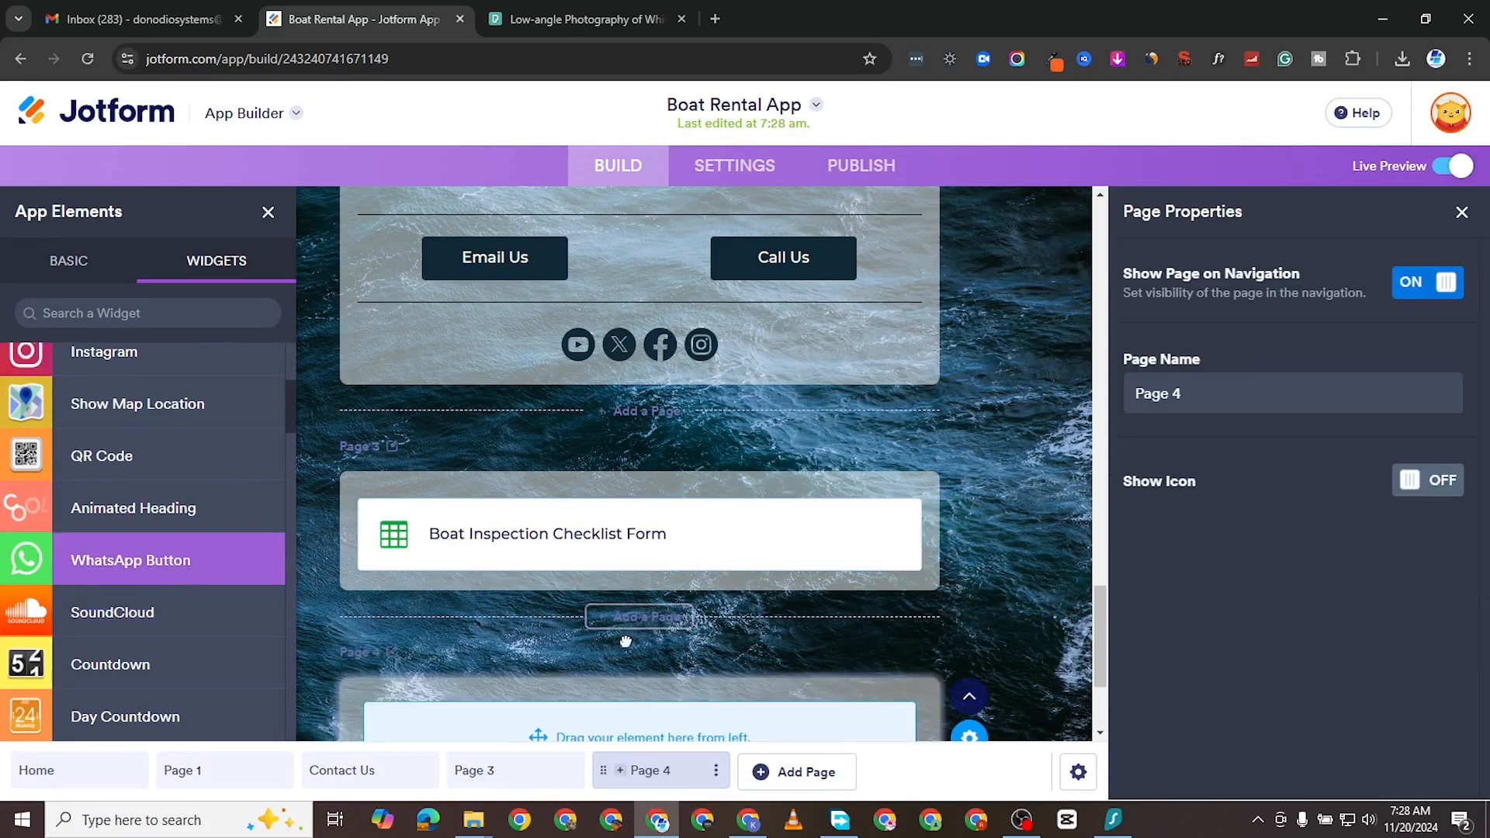
drag(155, 574, 622, 715)
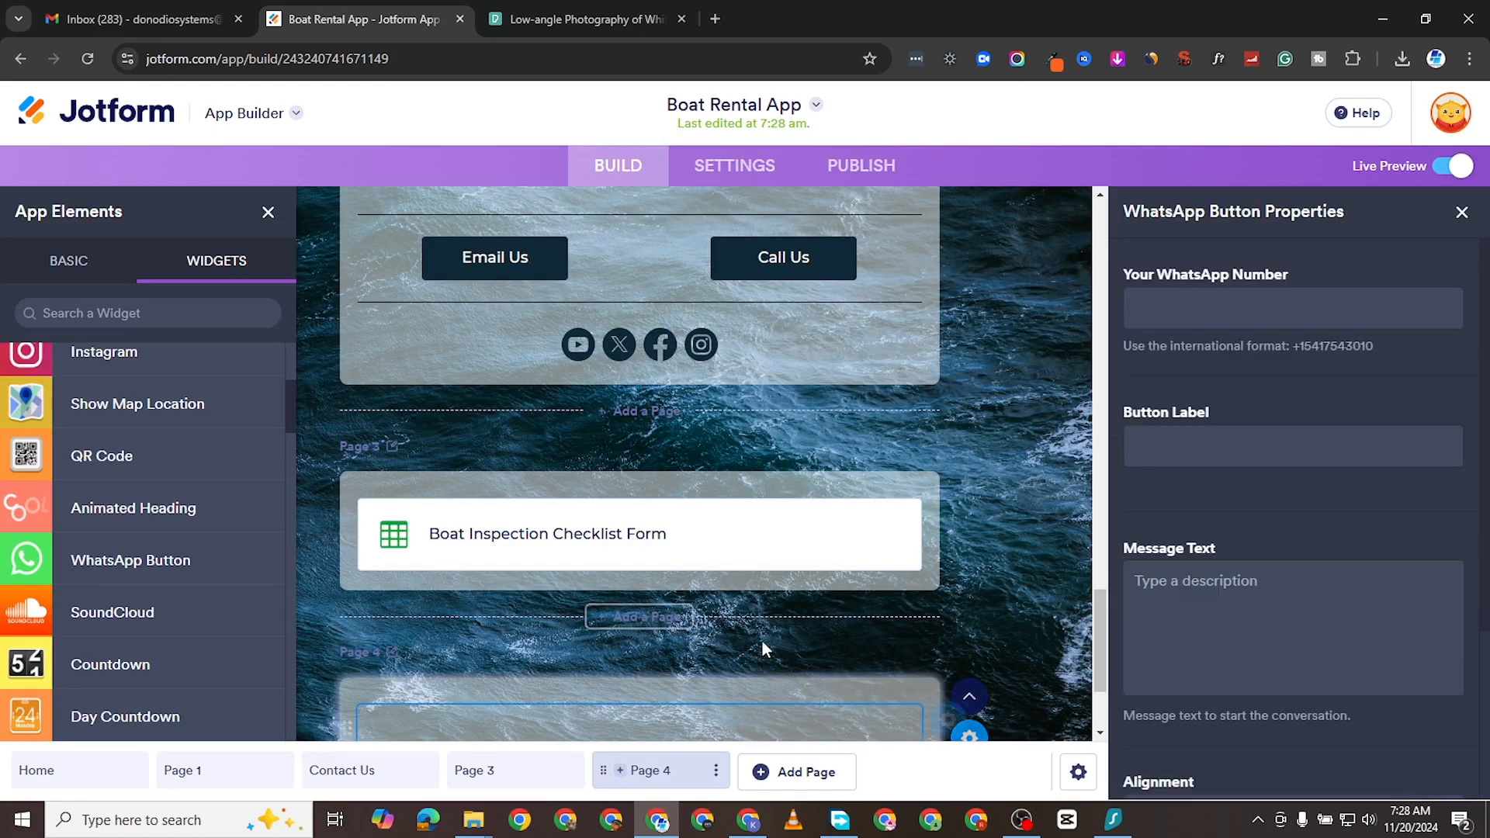
scroll(757, 651, down, 3)
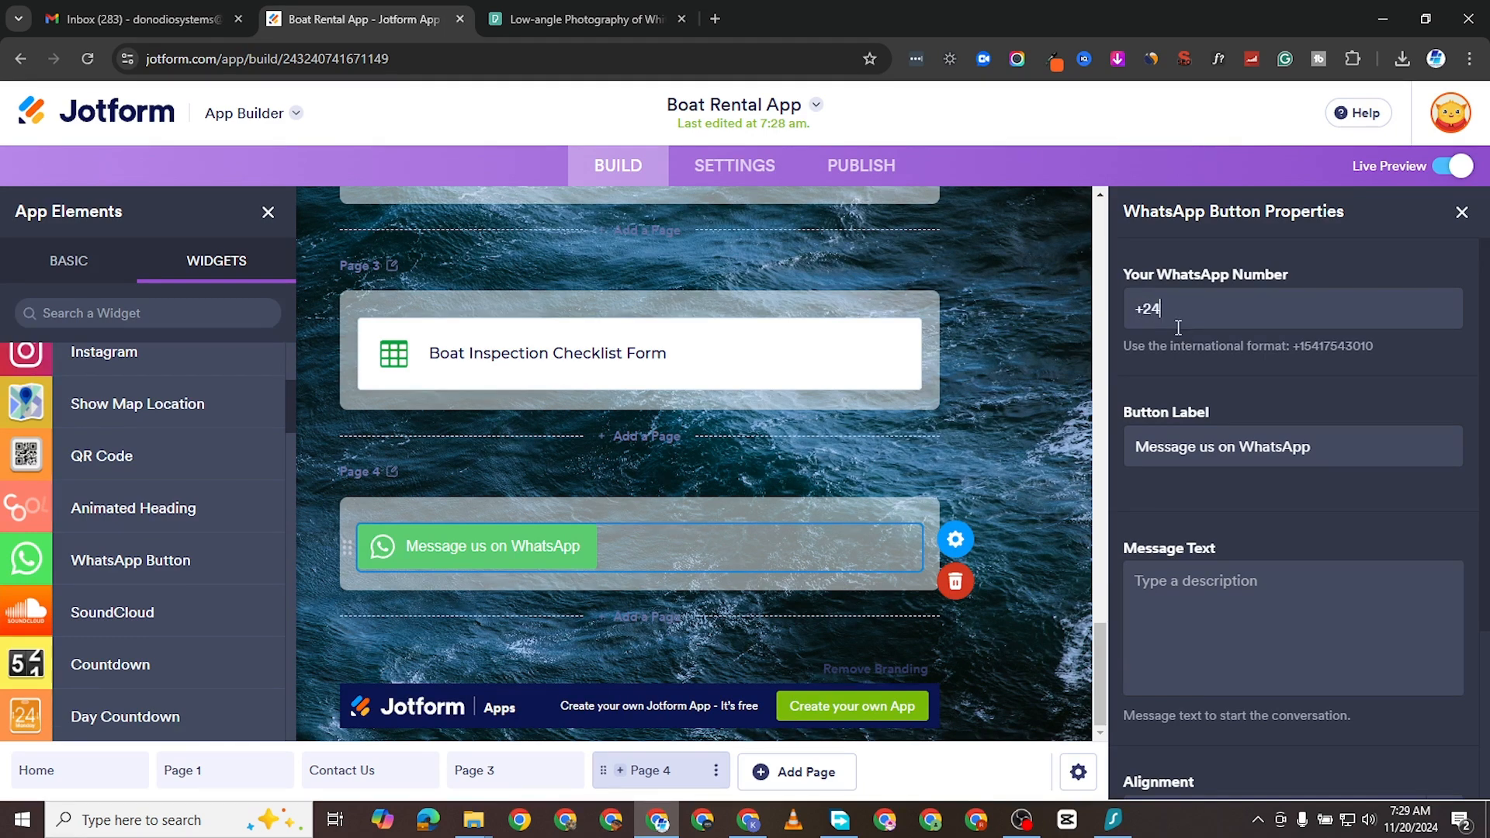
Enter the business's WhatsApp number for the button and set its message text to "Hit us uip and we will get back to you".
text(000000000)
click(1166, 580)
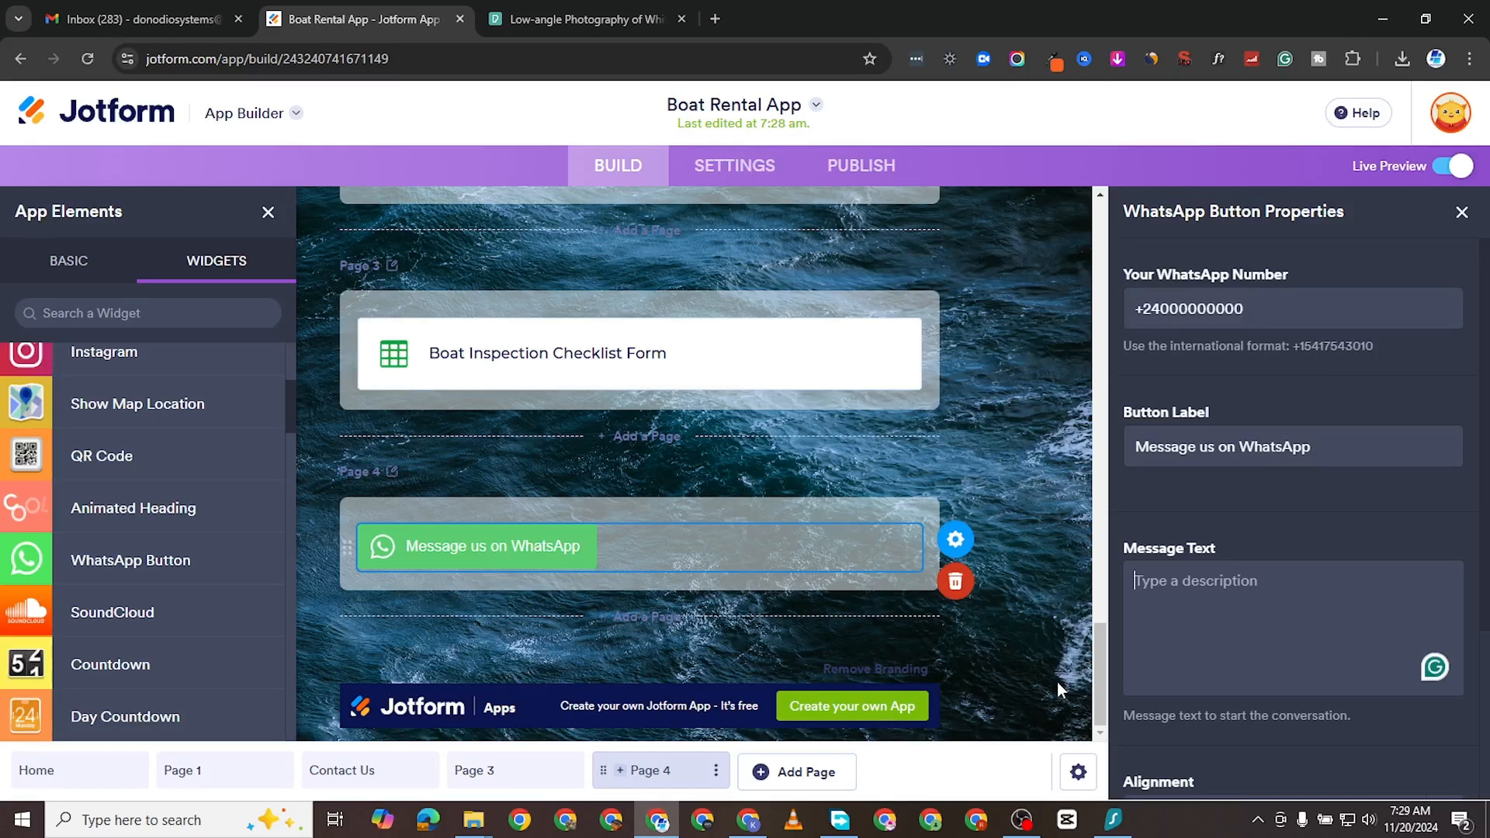
text(Hit us ui)
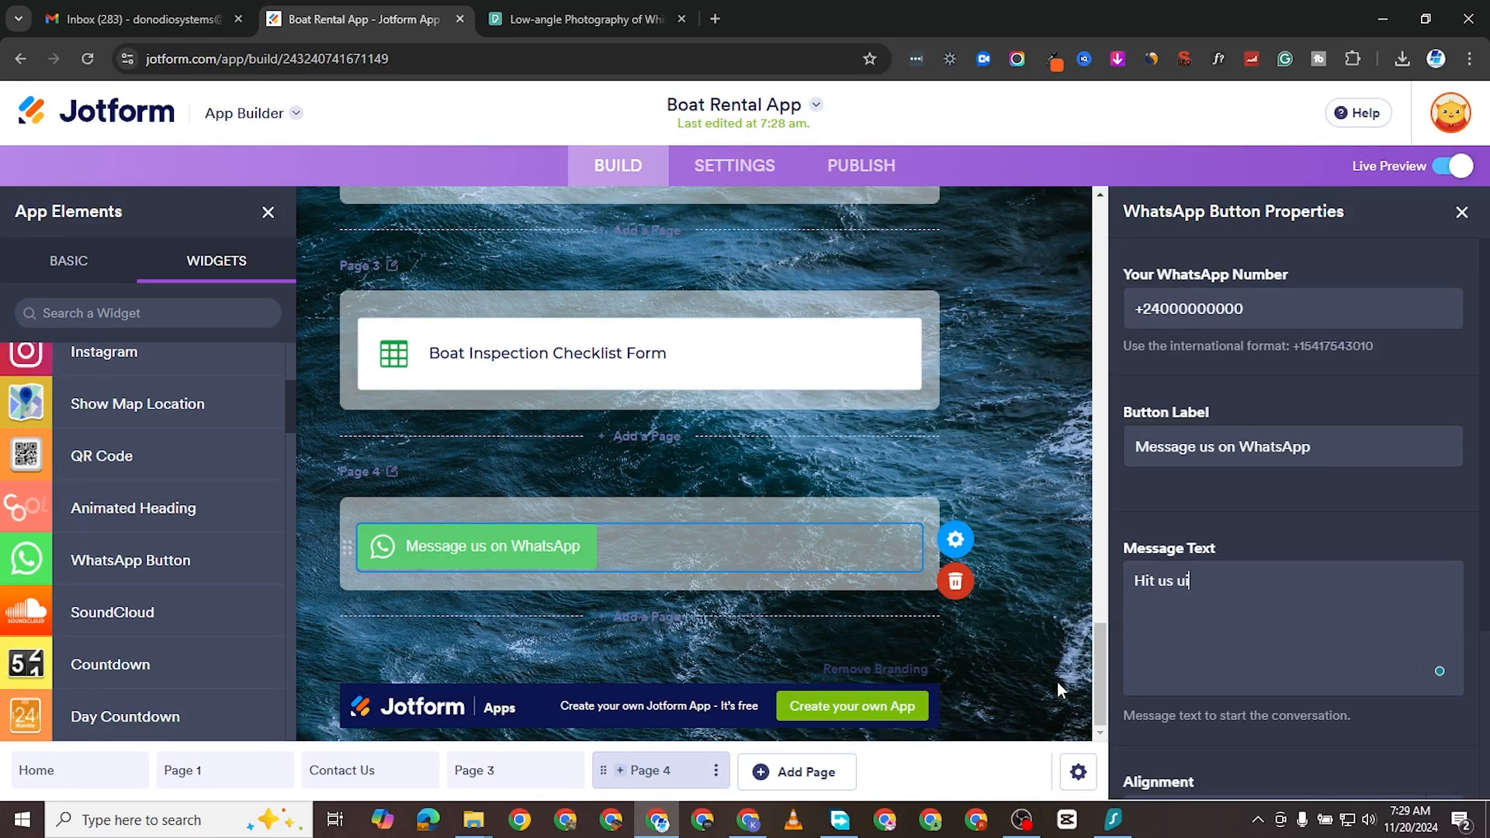
text(p and we will get back to you)
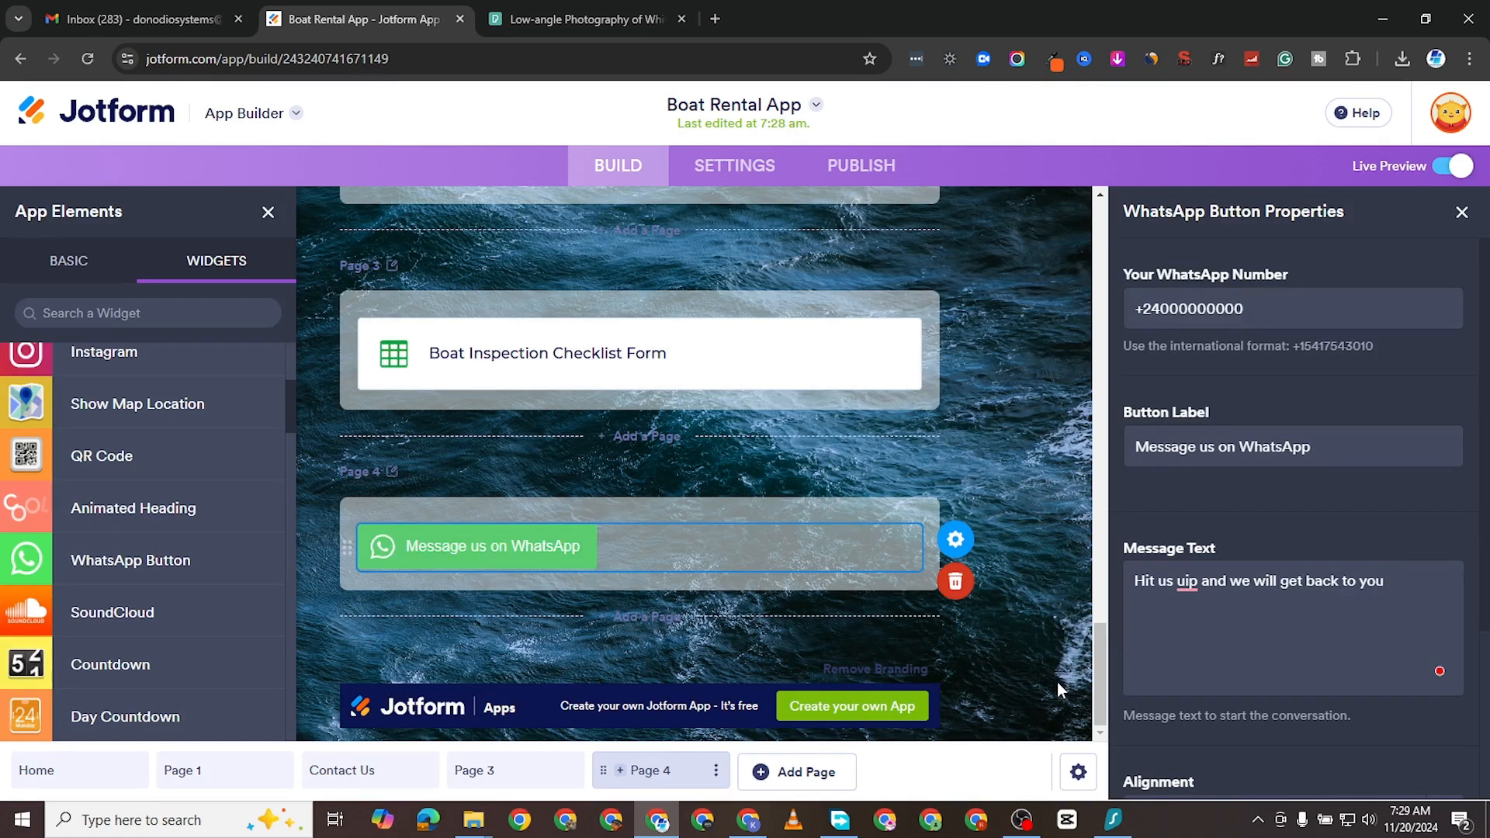
Look through the remaining widgets and the basic app elements, including the payment, featured and data elements.
scroll(161, 613, down, 2)
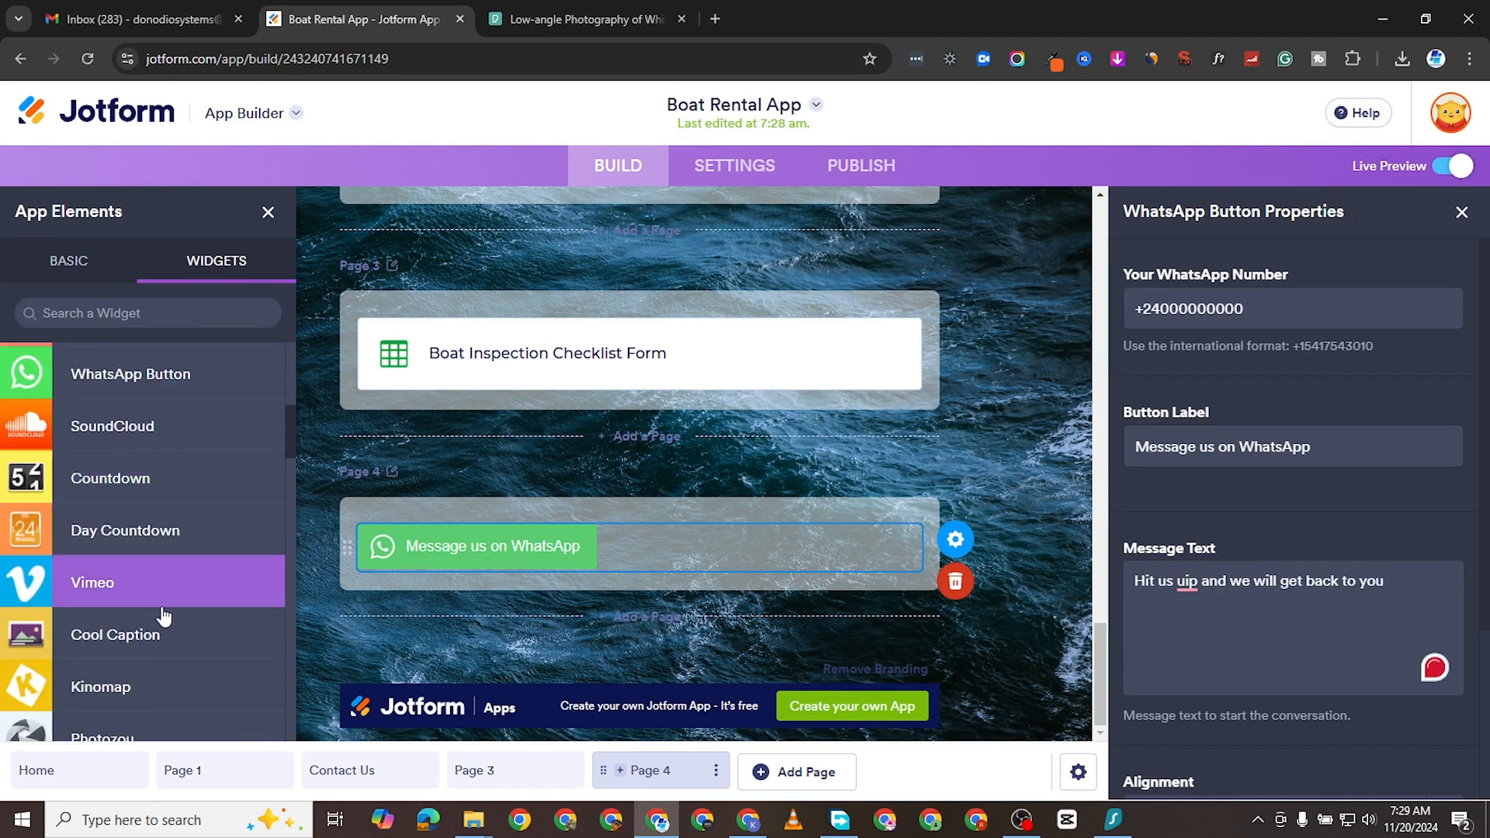
scroll(151, 582, down, 1)
scroll(185, 551, down, 2)
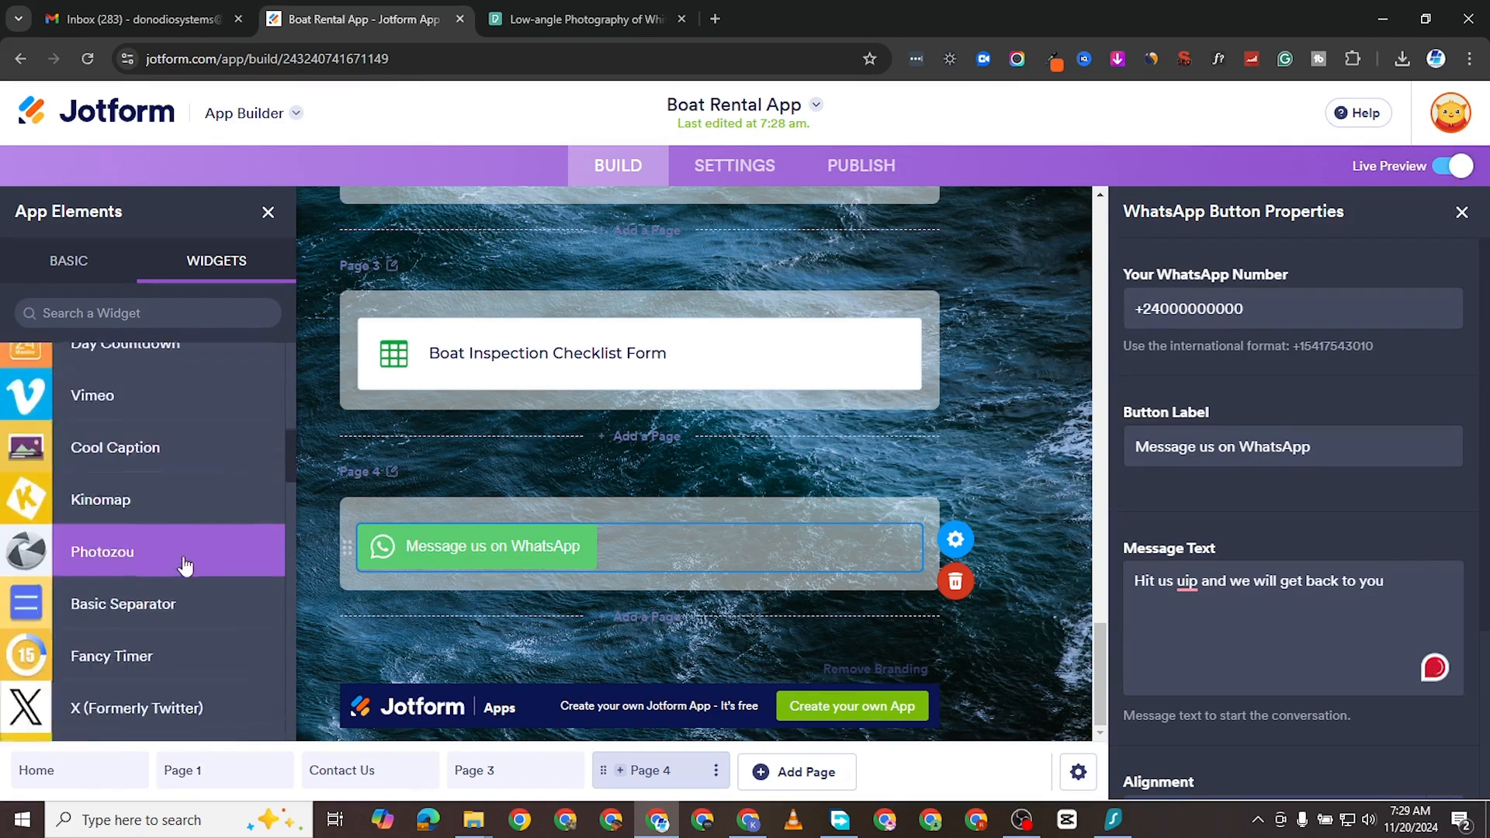
scroll(186, 544, down, 2)
scroll(193, 572, down, 4)
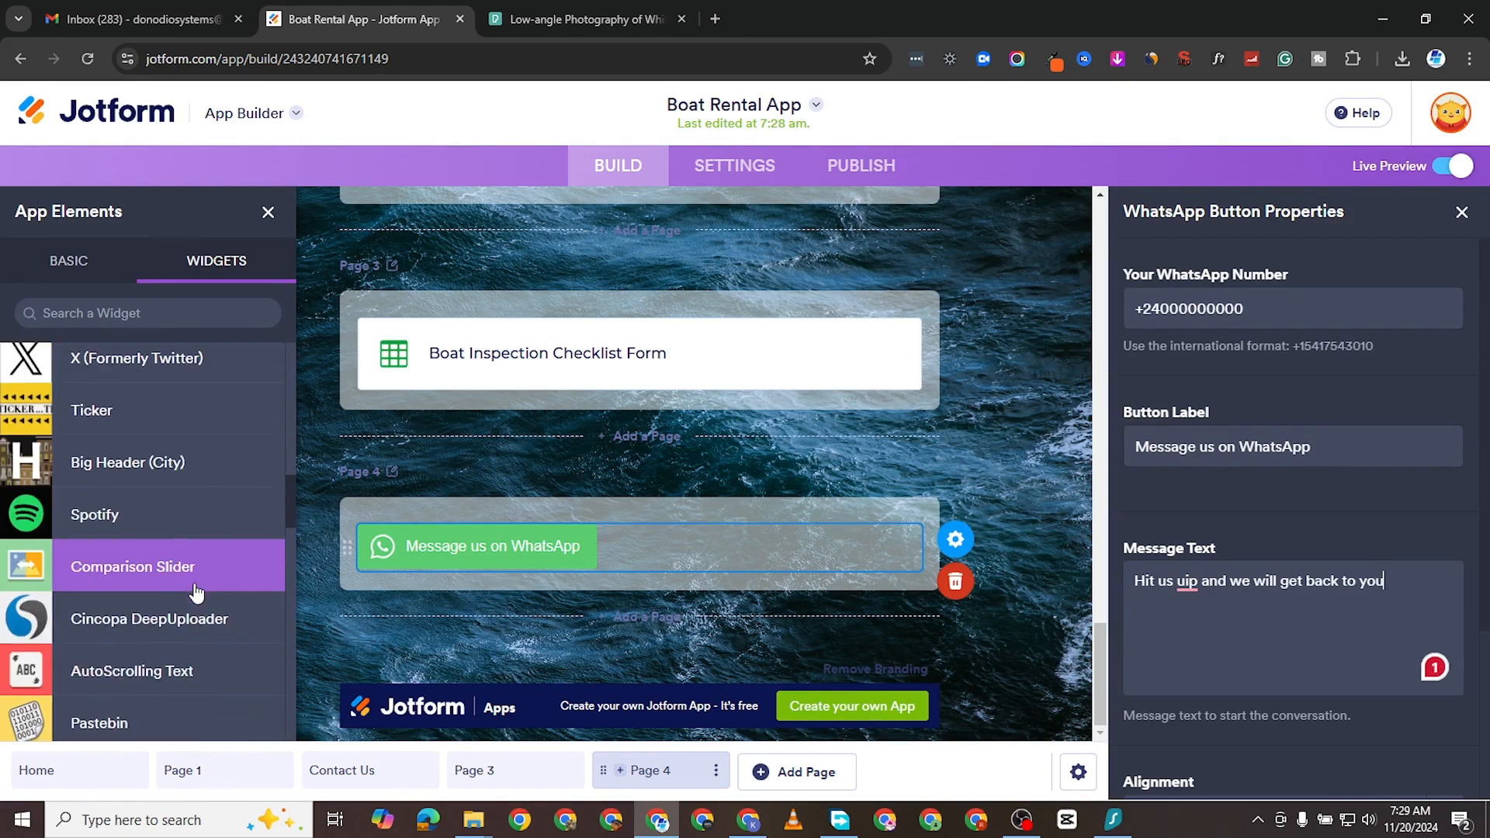
scroll(163, 544, down, 5)
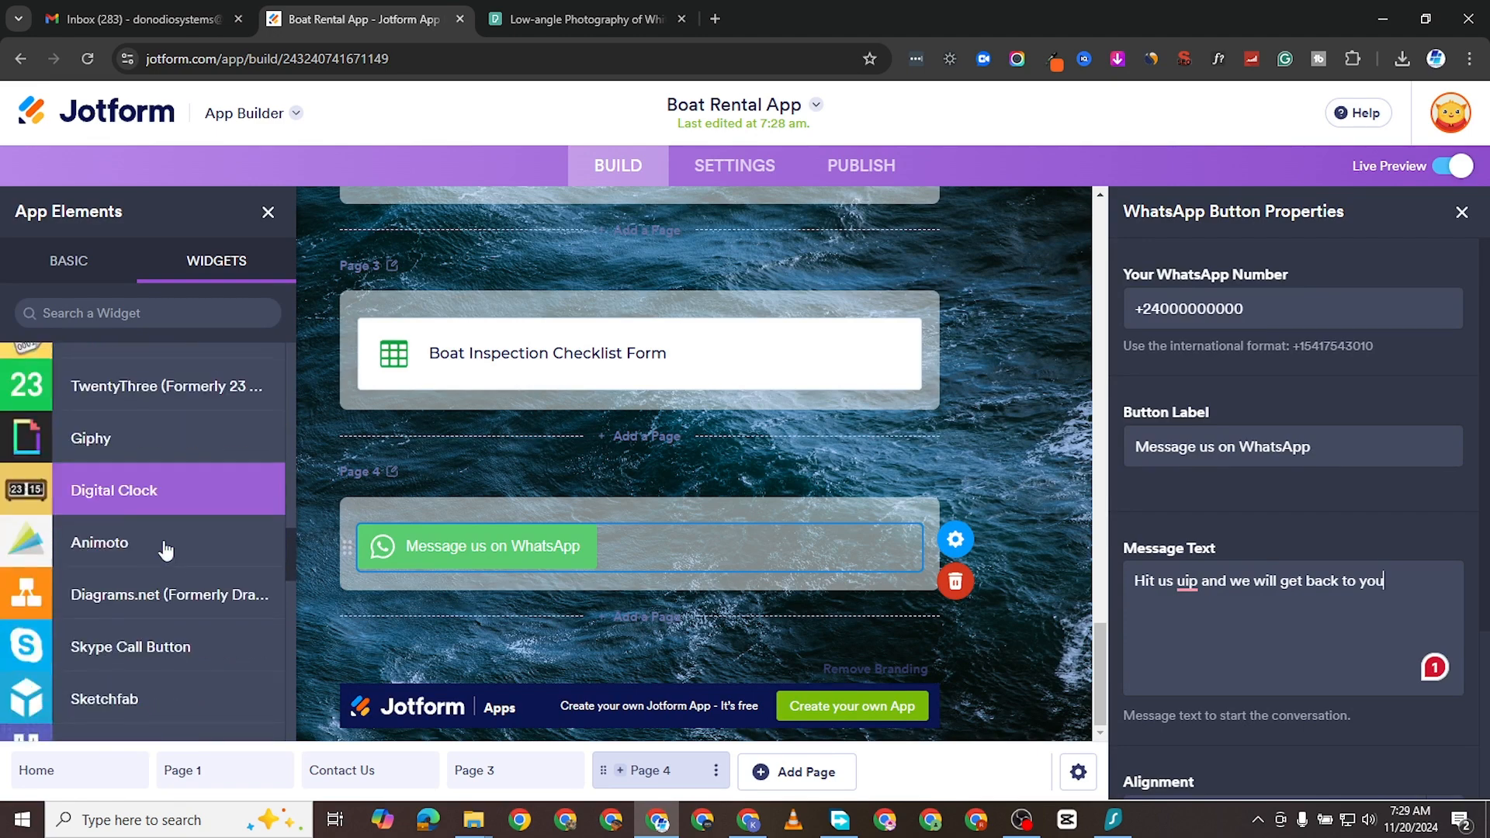
scroll(182, 586, down, 1)
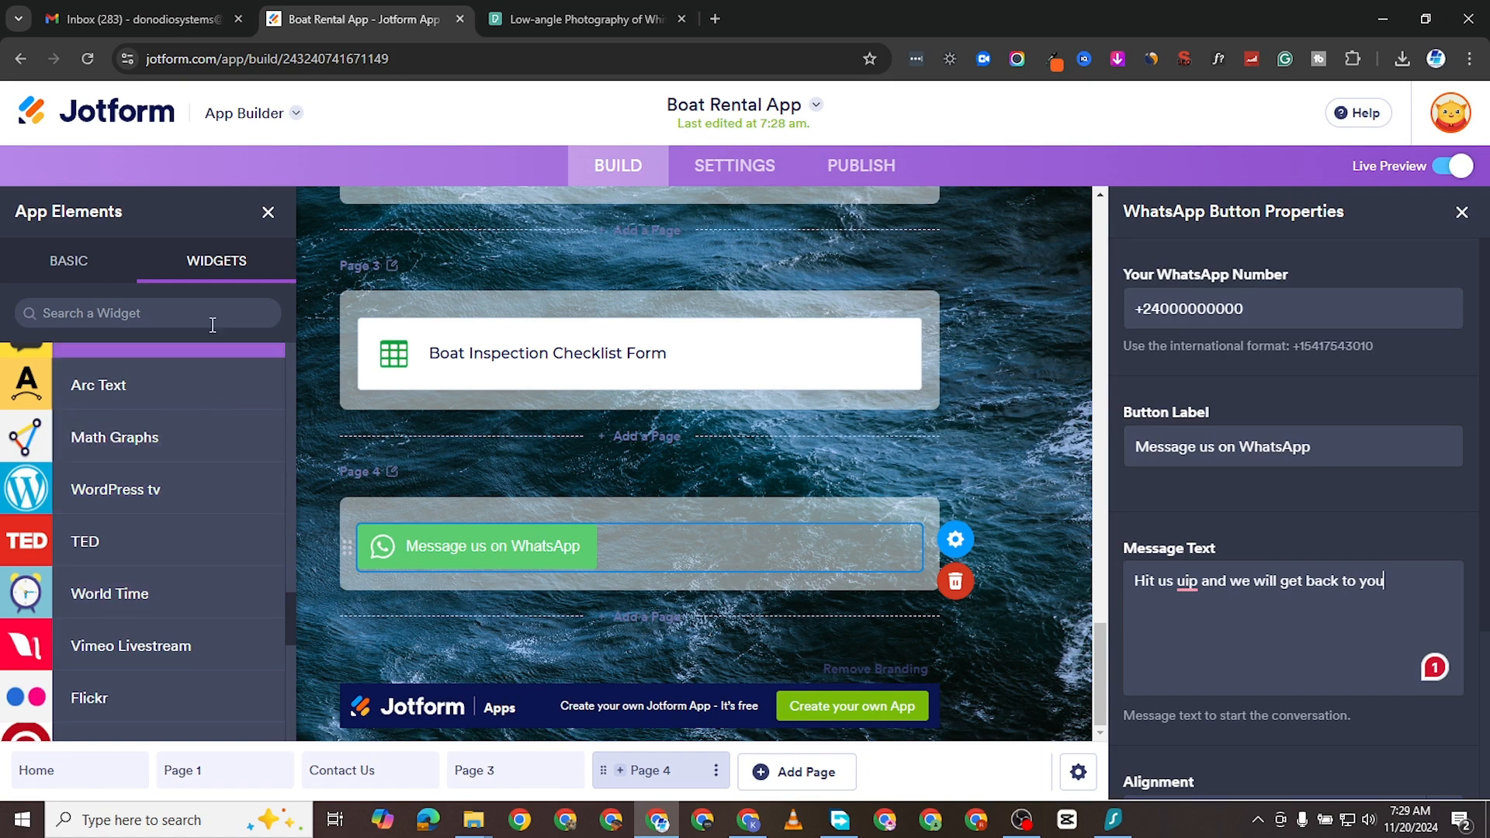
click(81, 267)
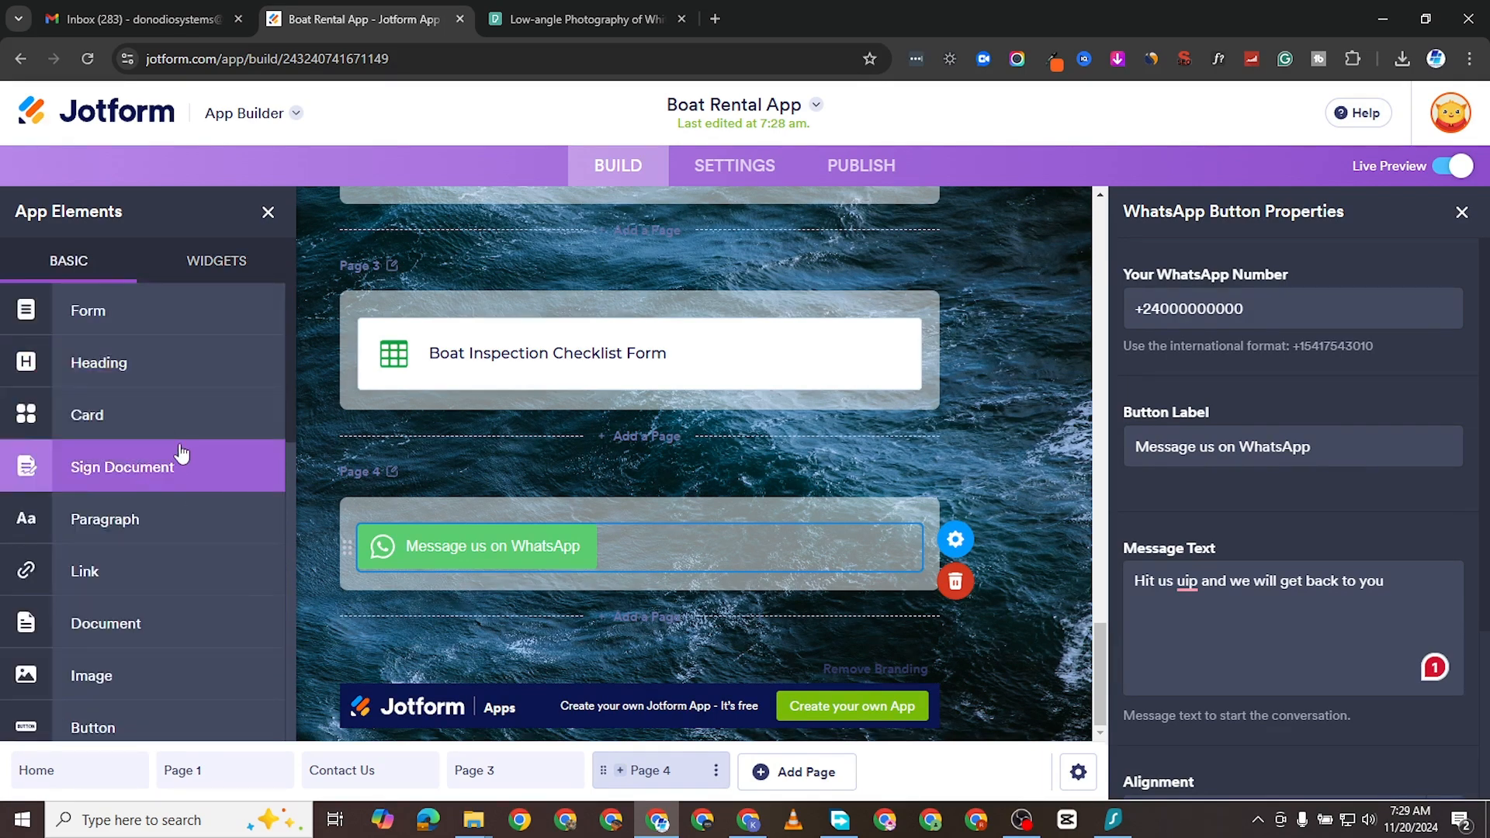
scroll(177, 463, down, 2)
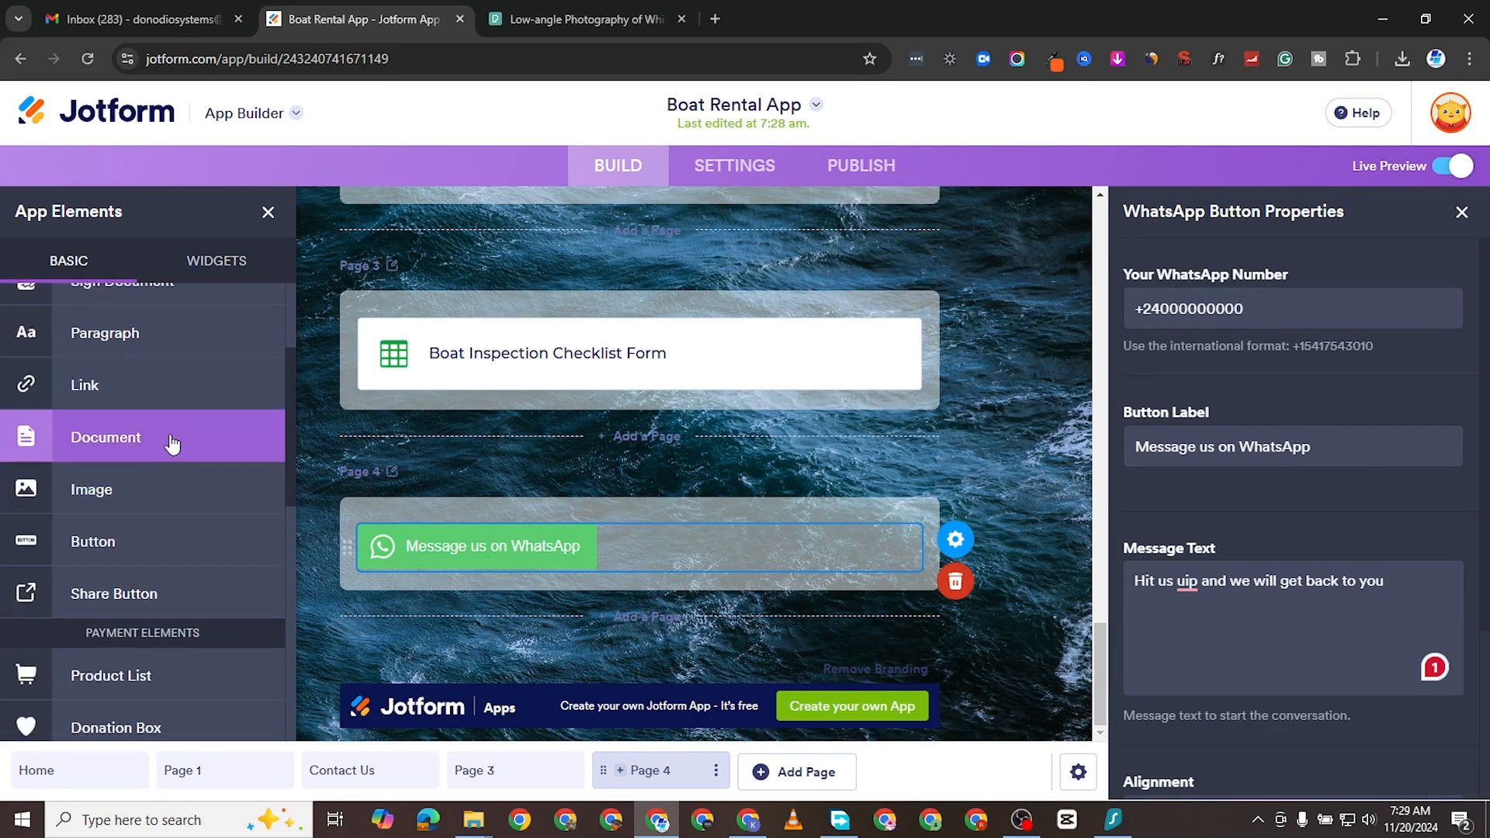
scroll(172, 443, down, 7)
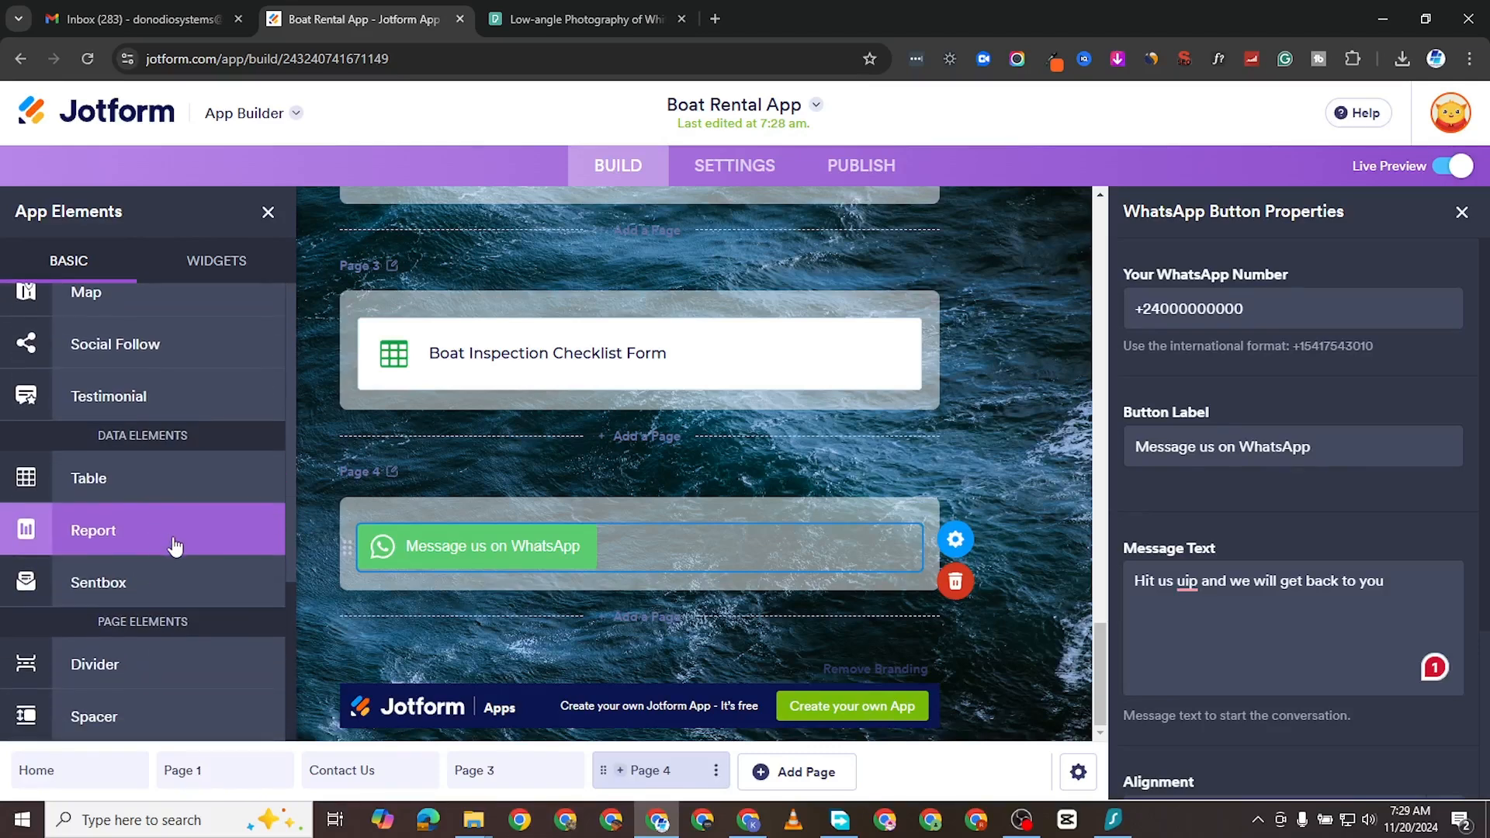
scroll(190, 576, up, 2)
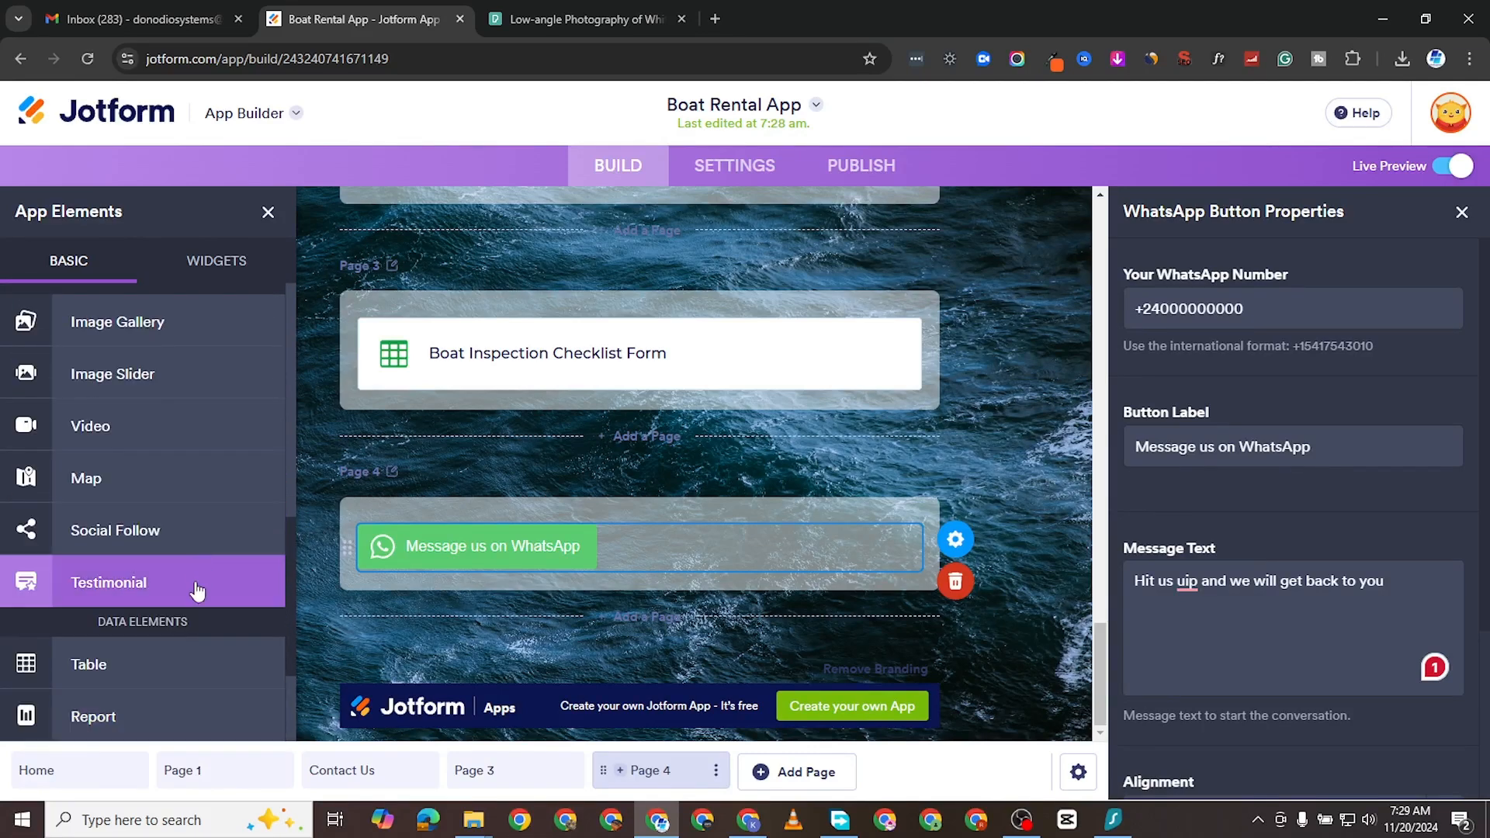
scroll(579, 376, up, 7)
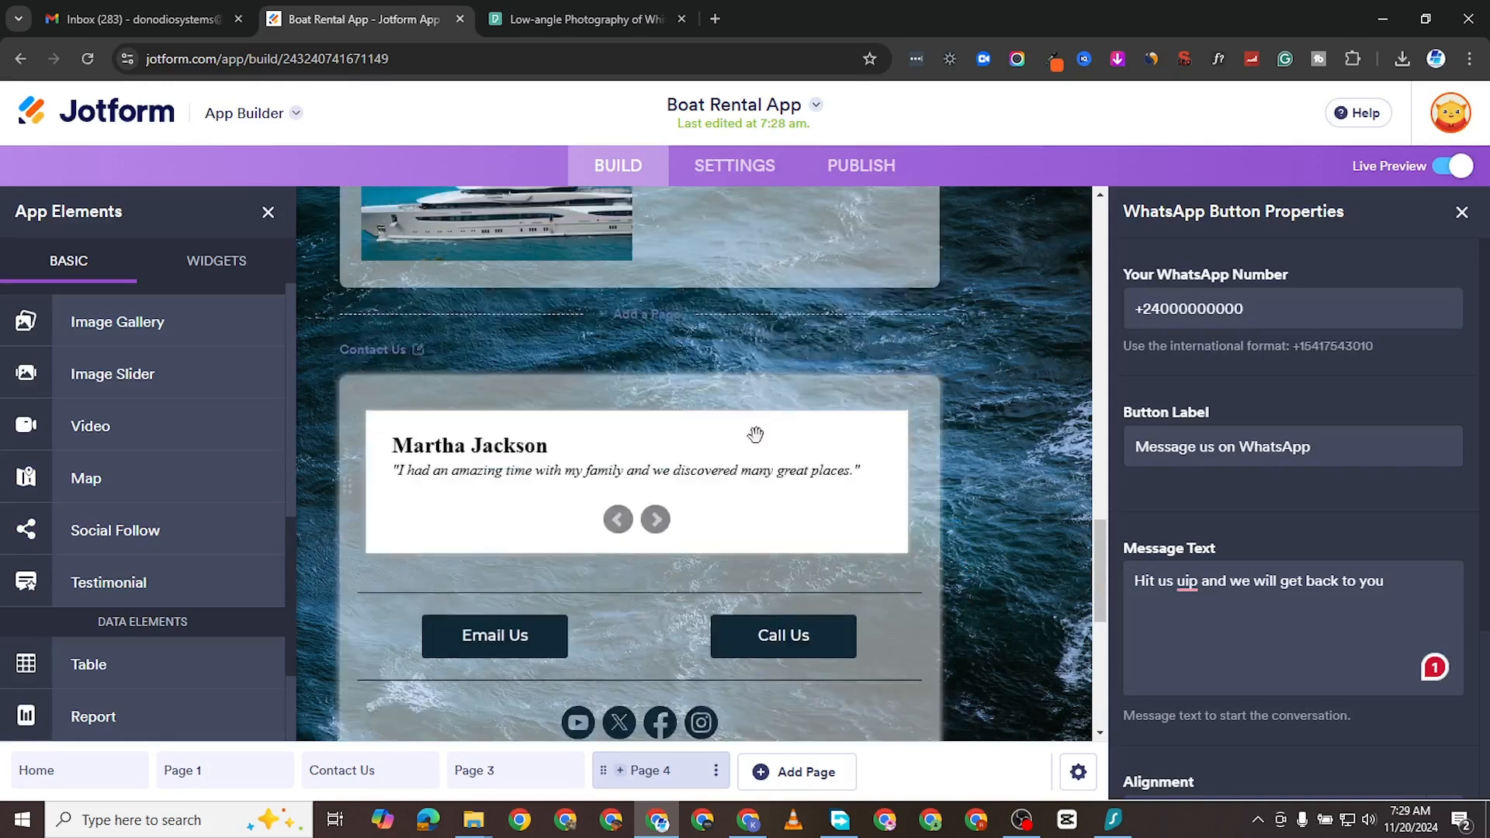
Open the properties of the testimonials element on the Contact Us page and look through them.
click(765, 447)
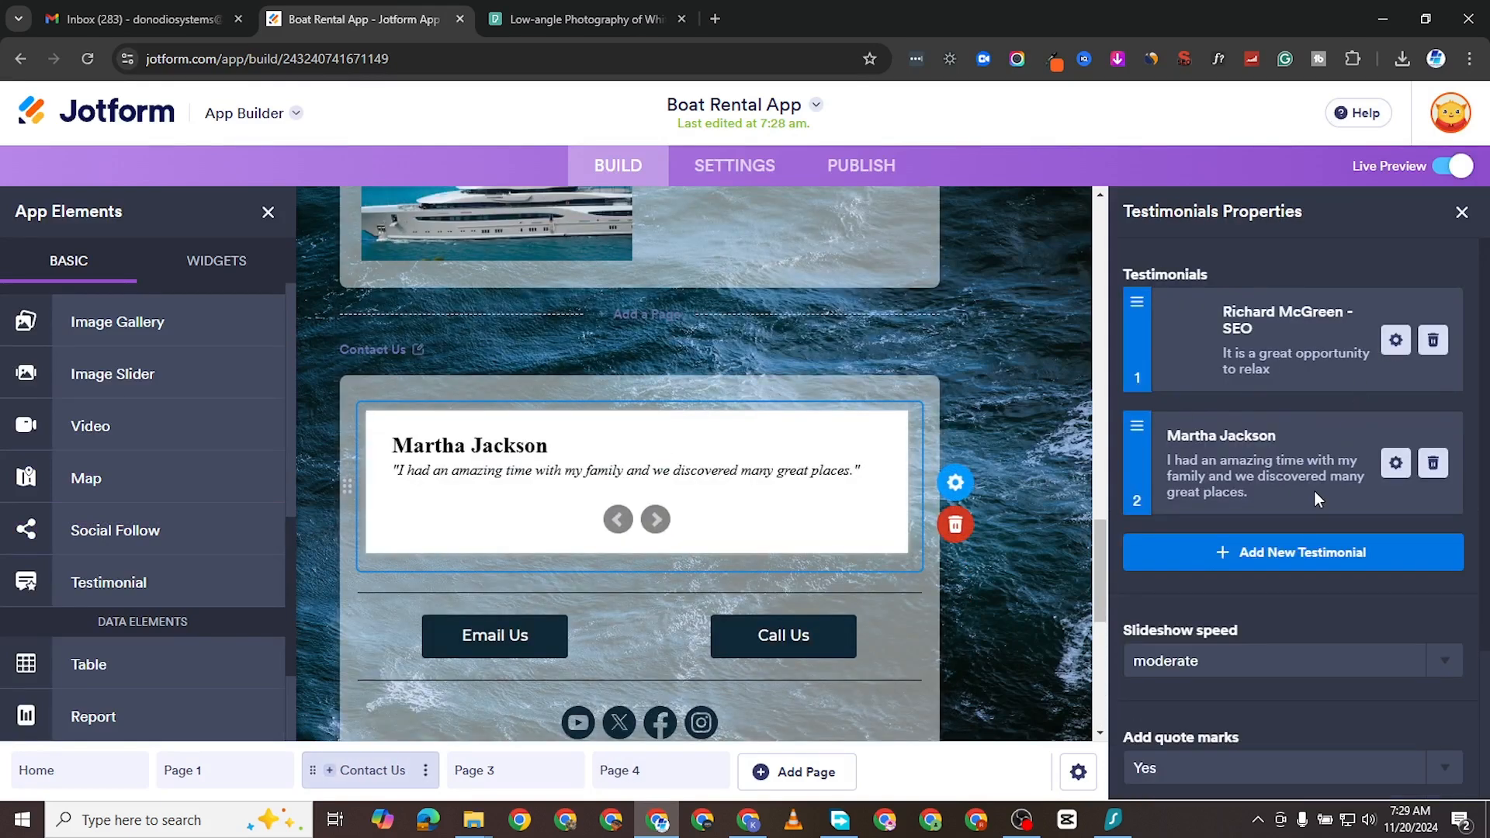
scroll(1315, 491, down, 1)
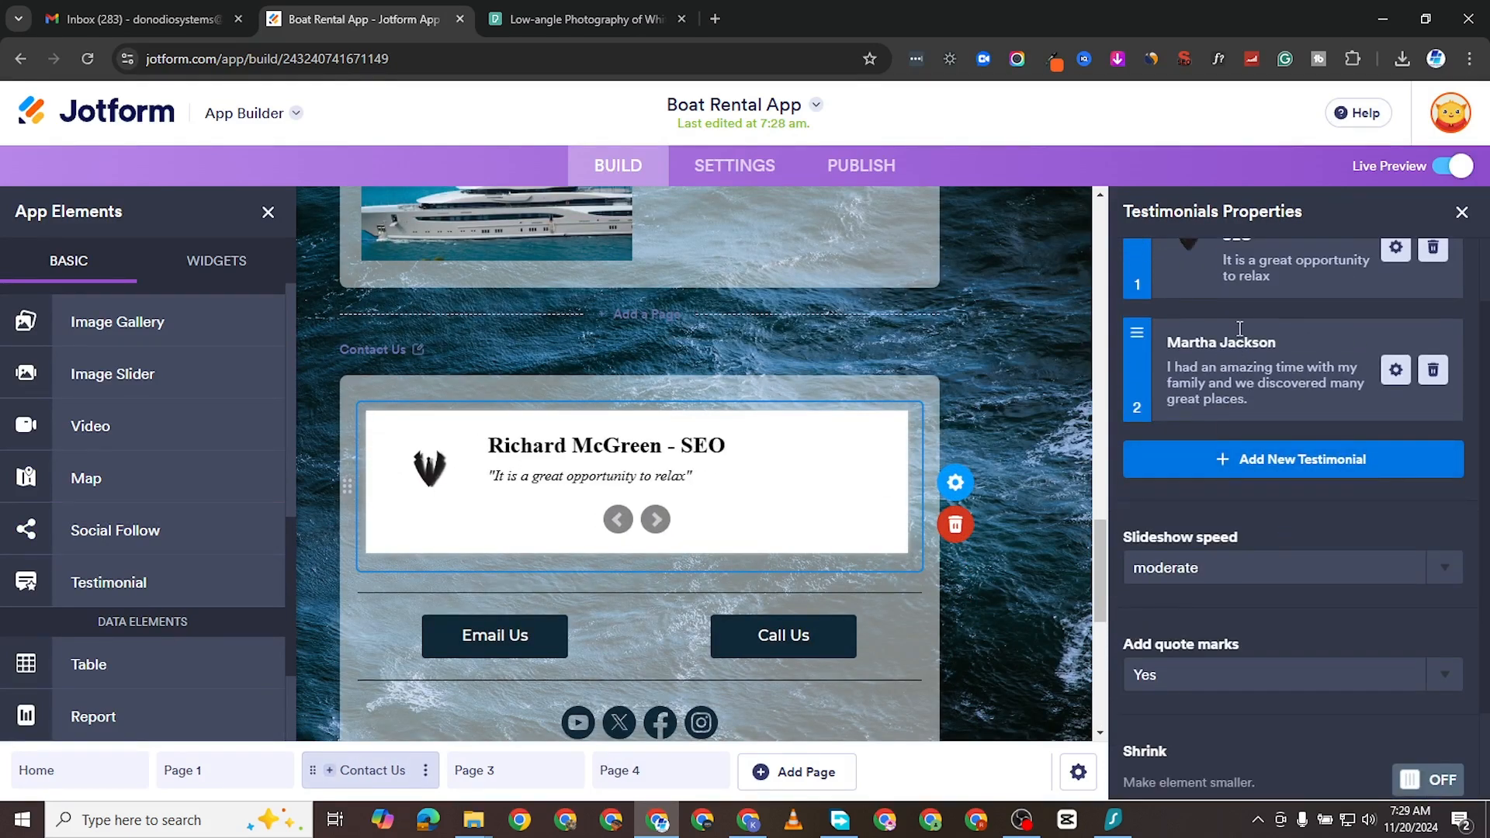
scroll(1240, 328, up, 1)
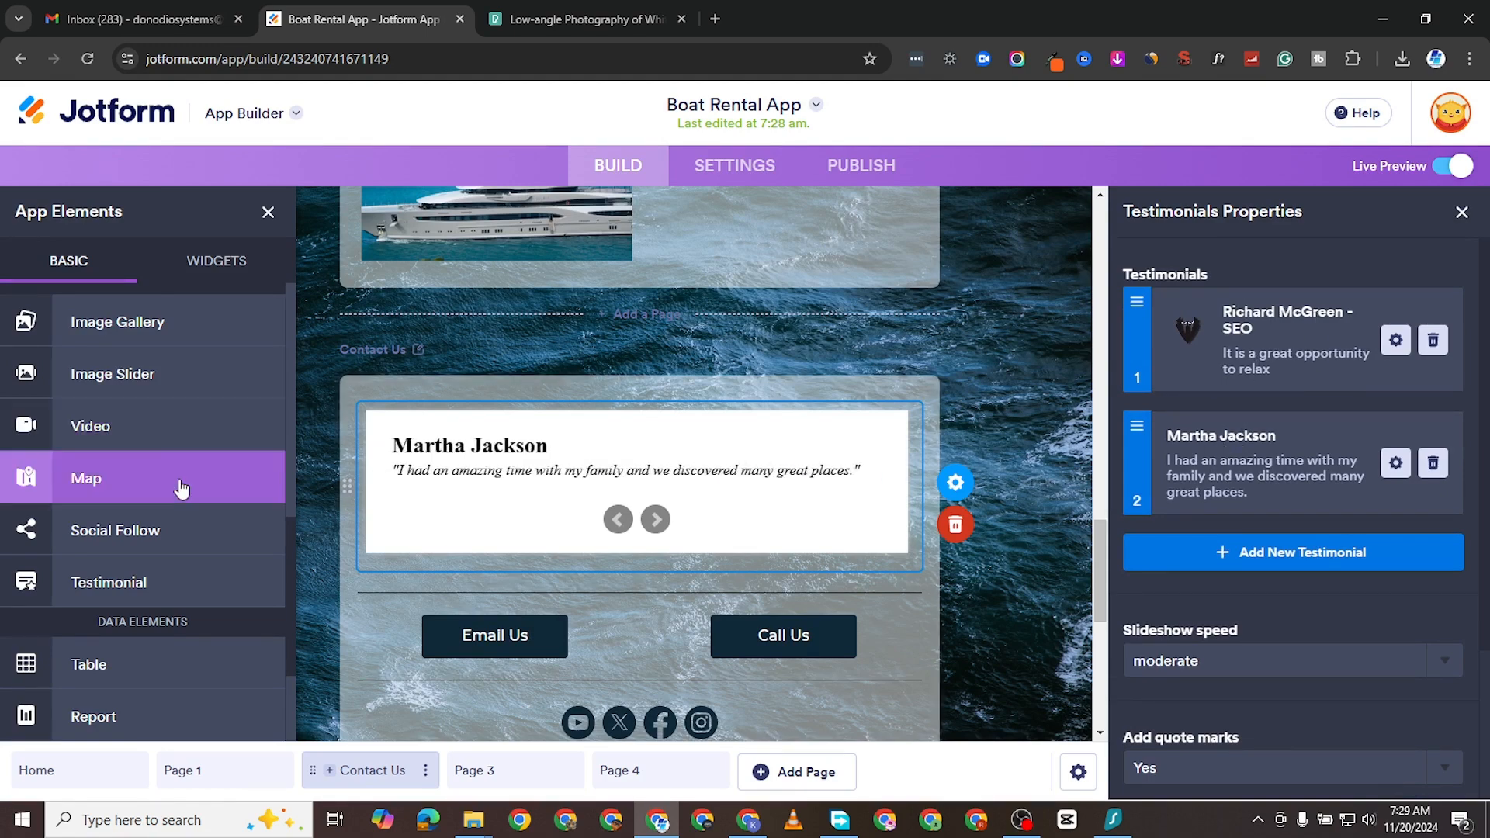
Add a page between the image gallery page and the Contact Us page, and place a Map element on it.
scroll(346, 482, down, 5)
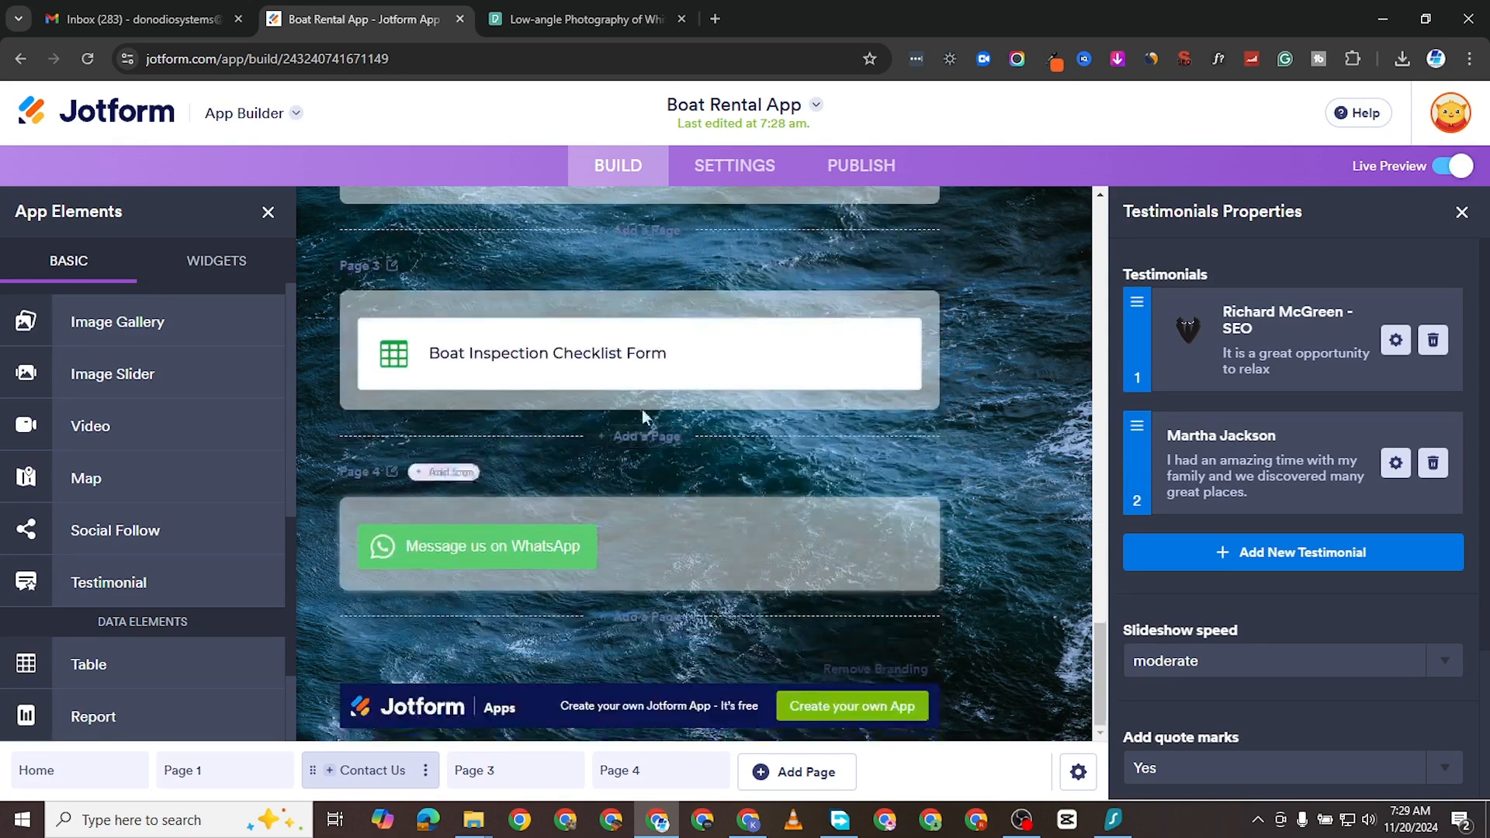
scroll(698, 369, up, 2)
scroll(698, 369, up, 10)
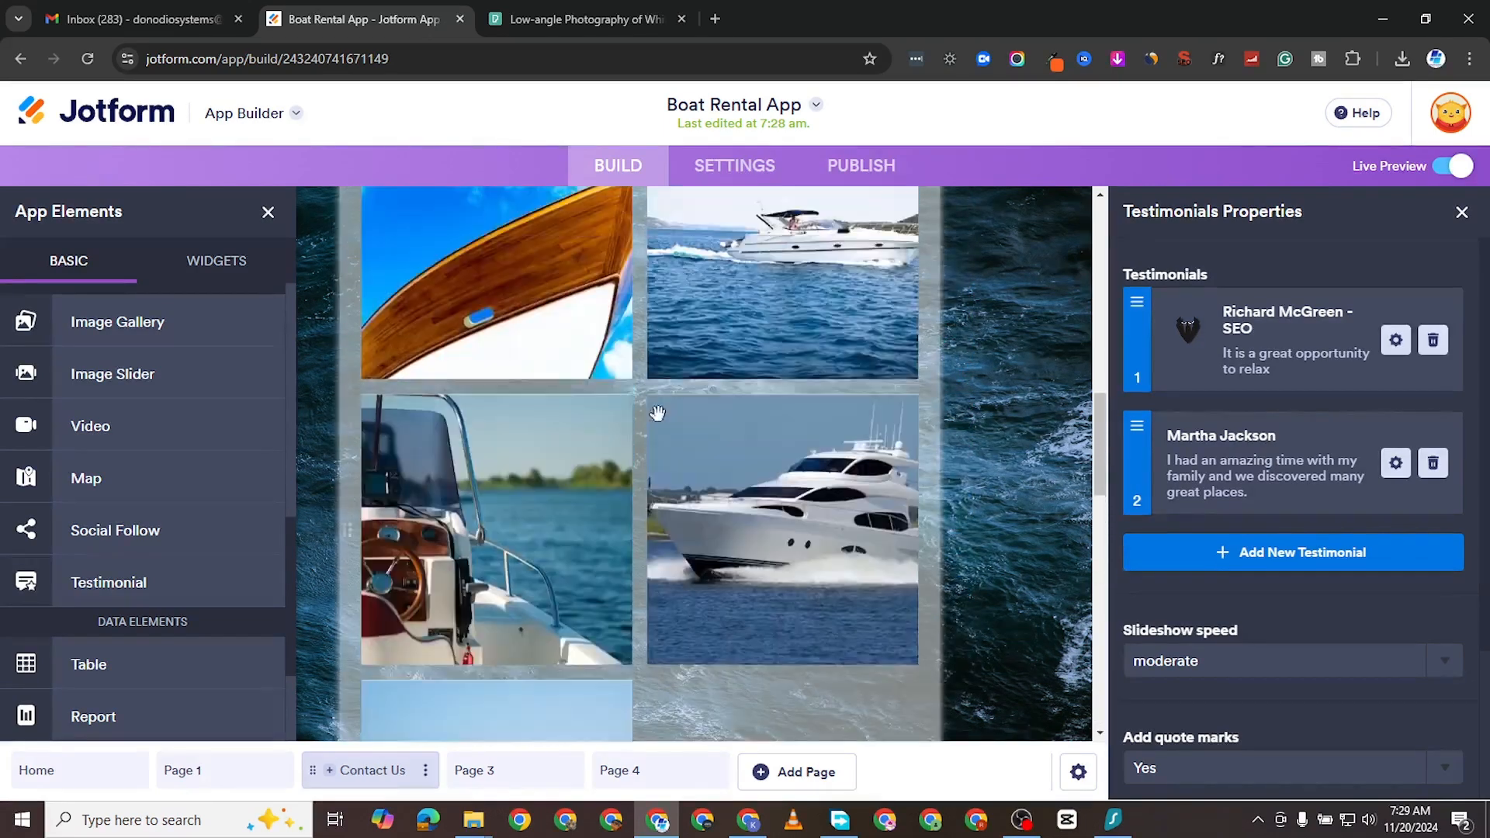
scroll(675, 394, down, 8)
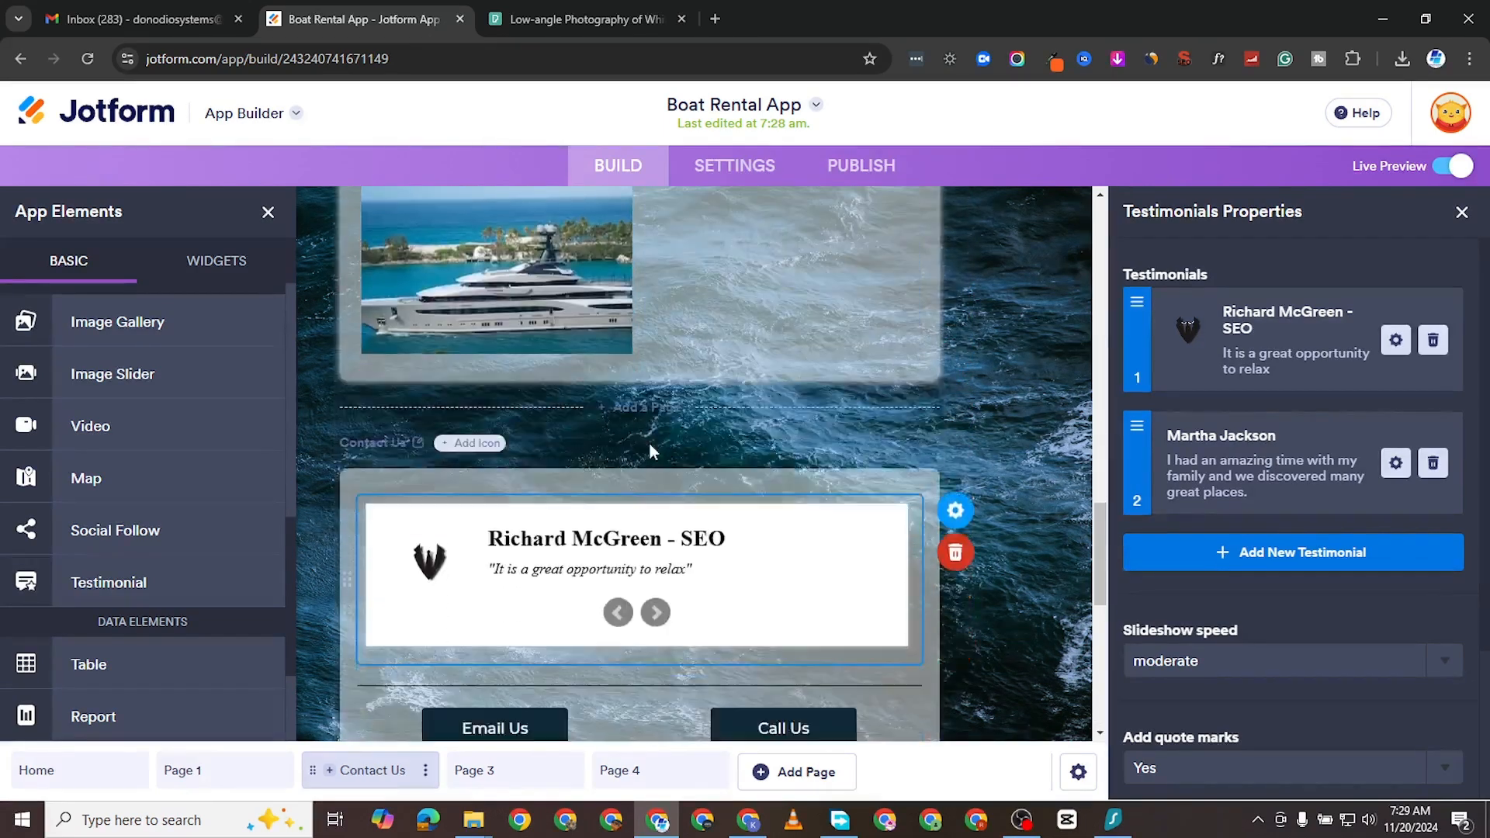
click(651, 408)
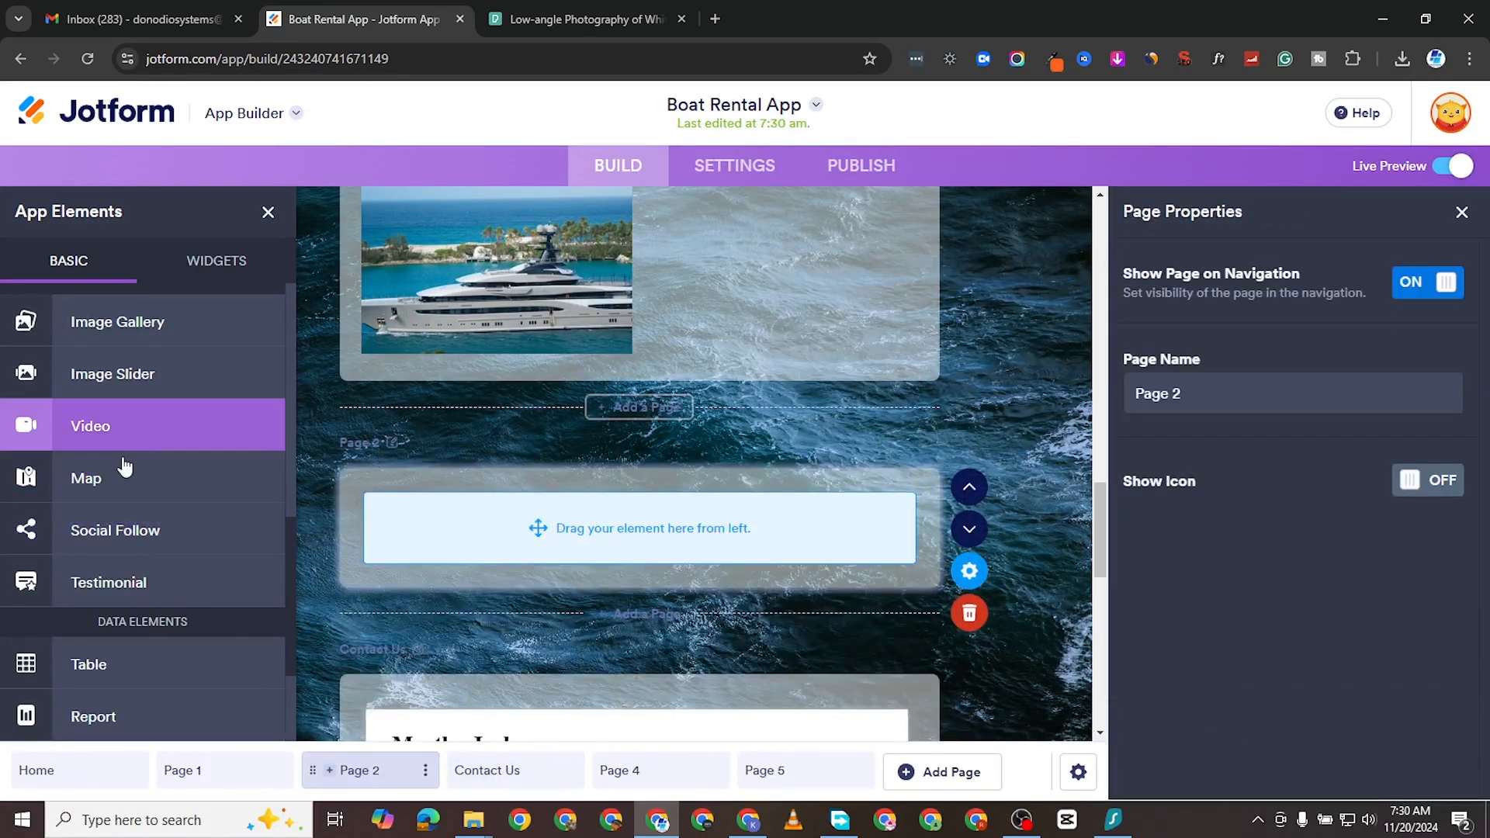
drag(137, 486, 641, 537)
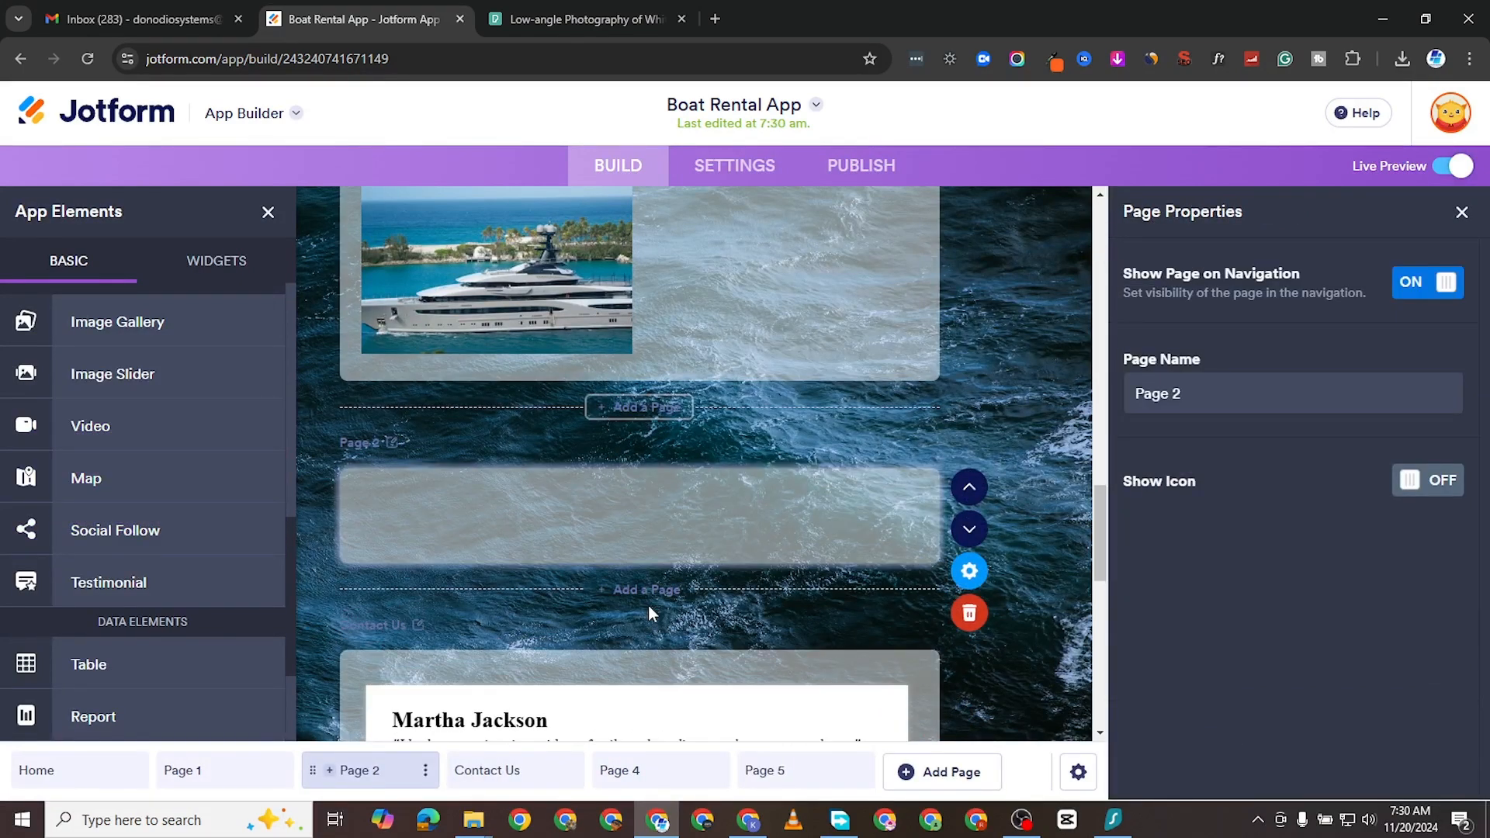
scroll(753, 520, down, 5)
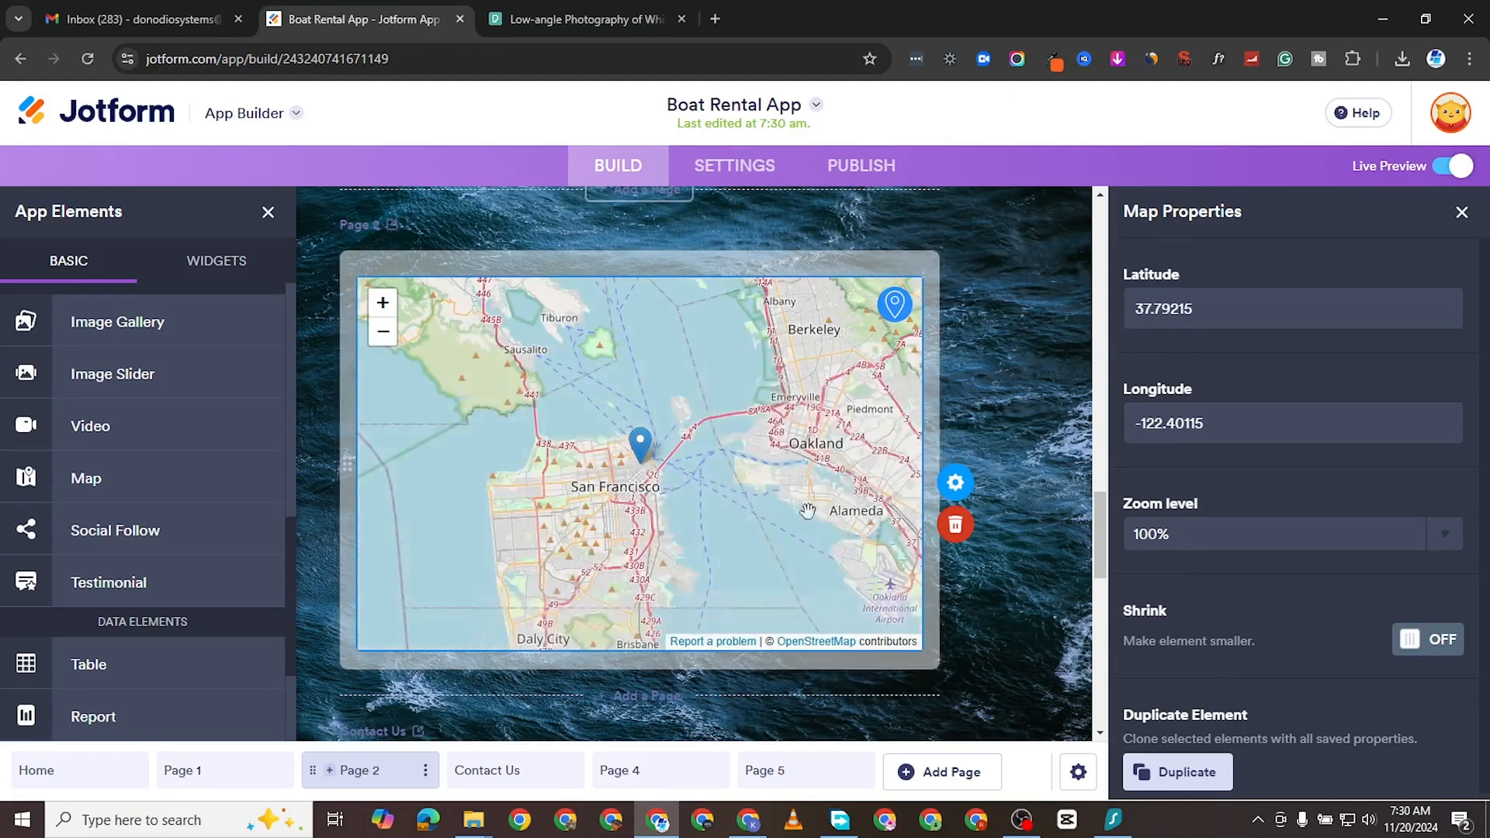
Delete the Boat Inspection Checklist Form table from Page 4.
scroll(684, 543, down, 10)
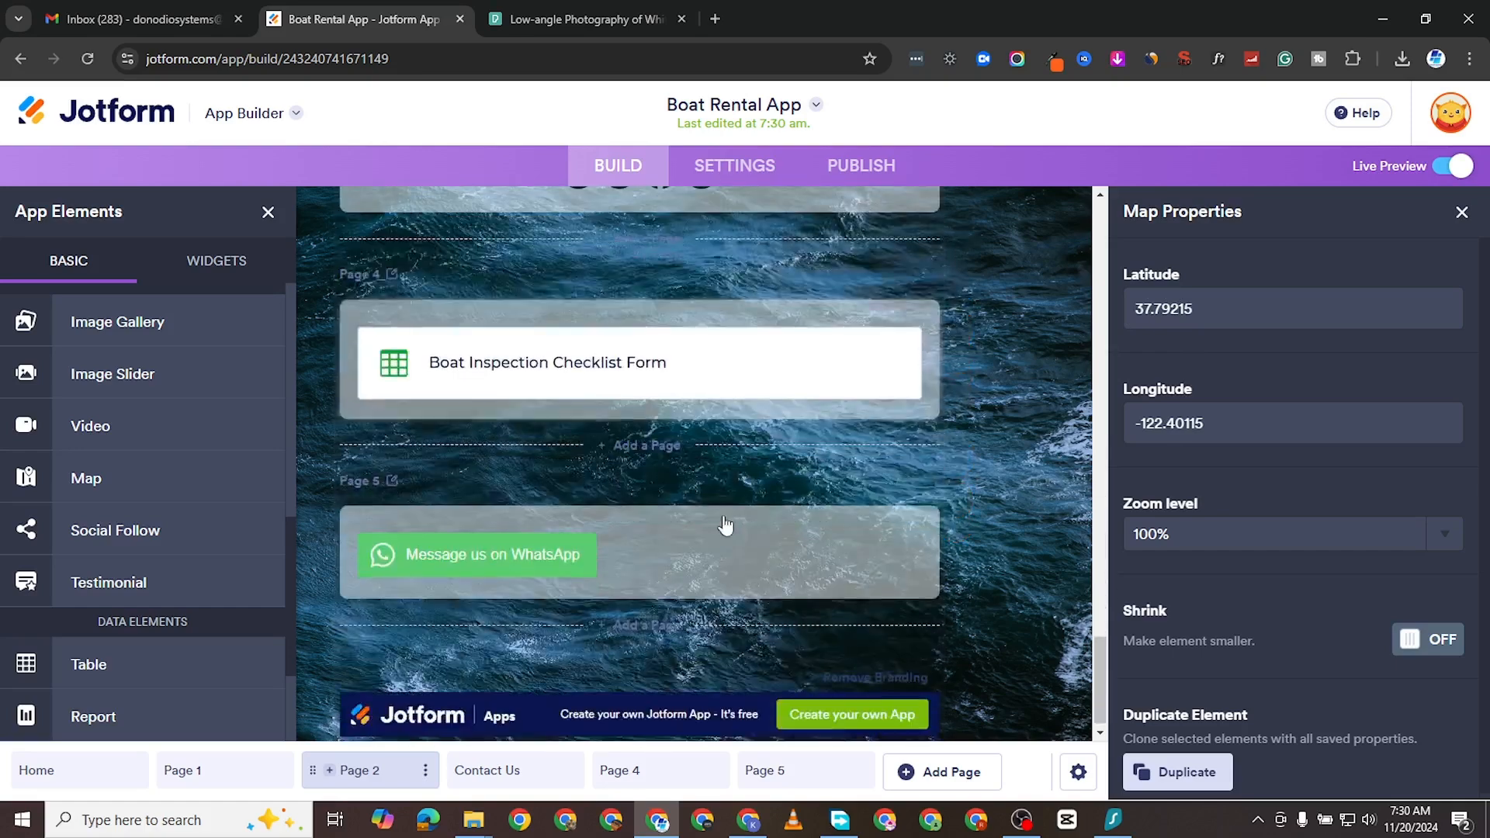
scroll(793, 463, up, 1)
scroll(798, 520, down, 3)
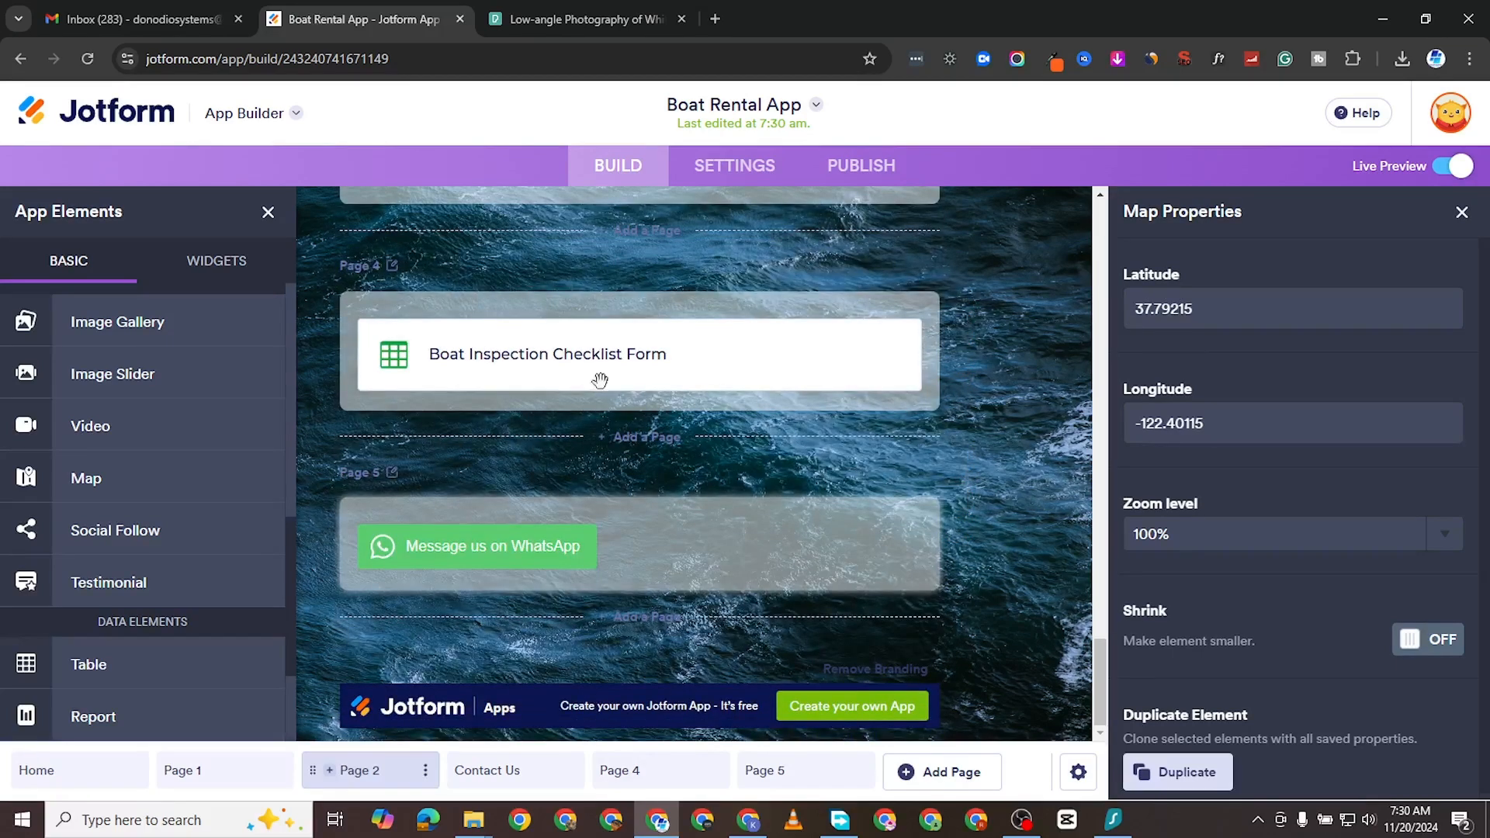
click(692, 348)
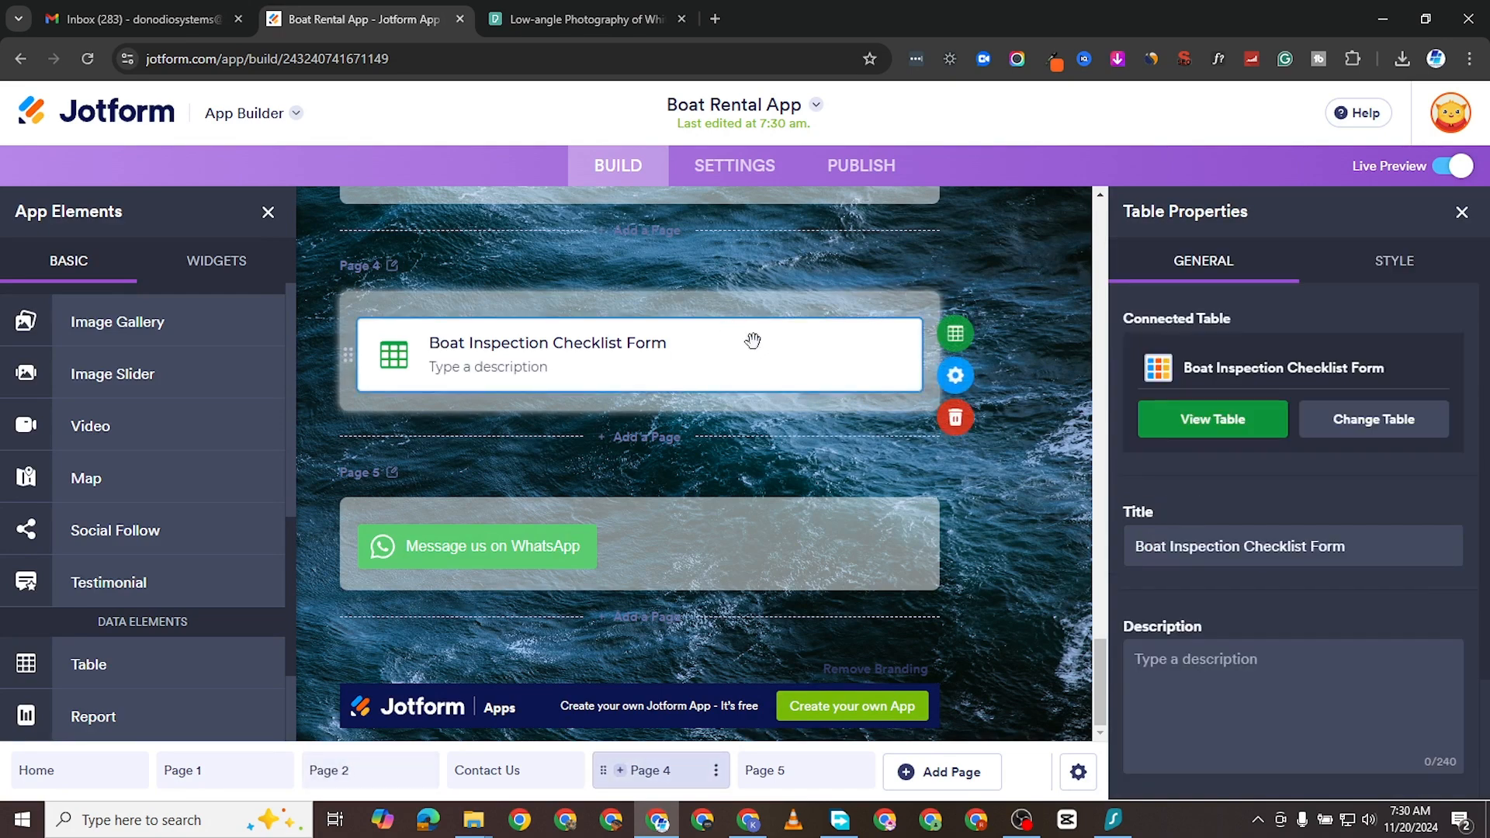
click(955, 418)
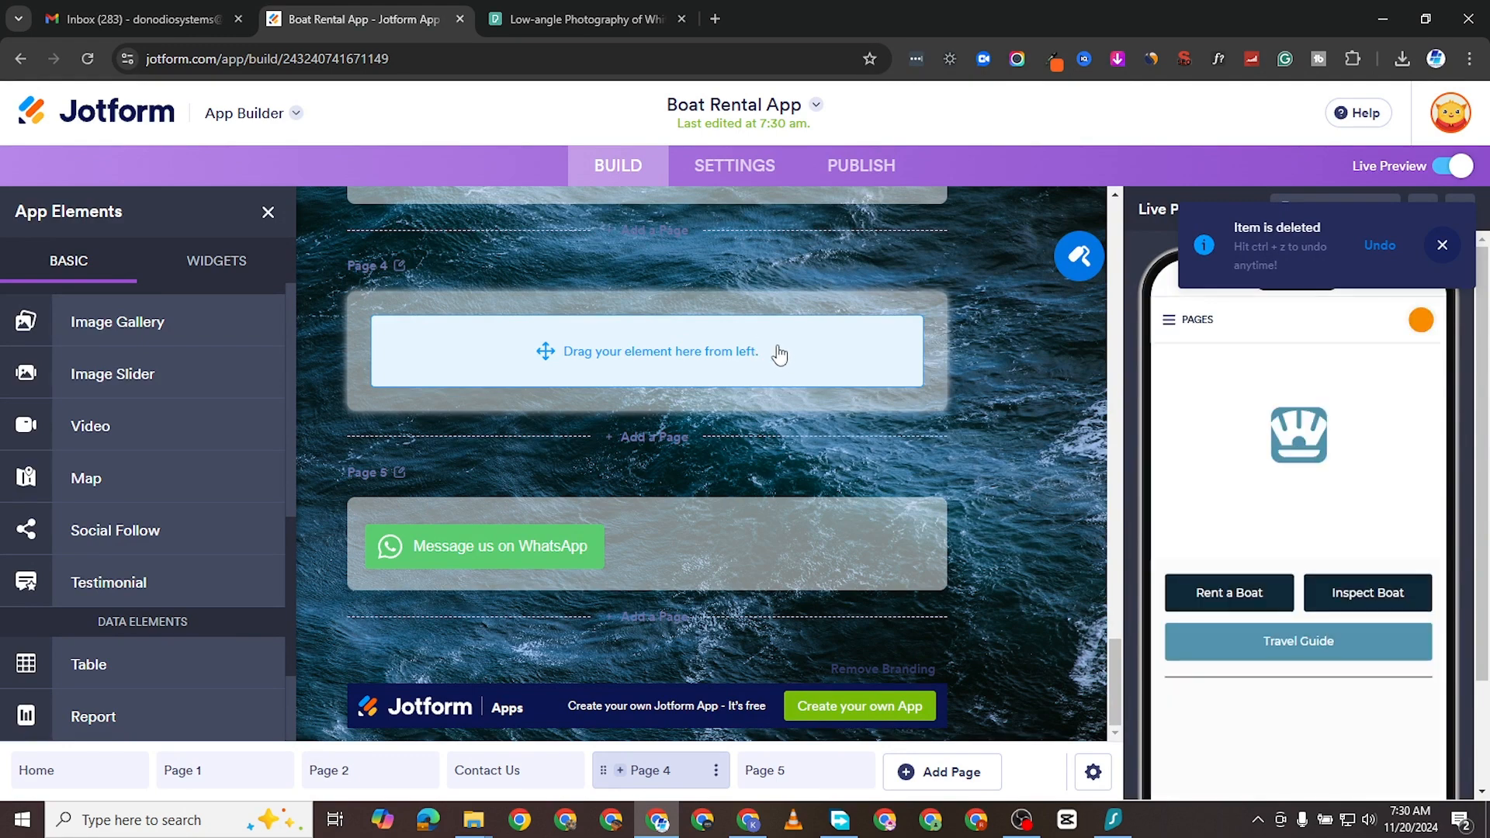
right_click(756, 342)
click(671, 373)
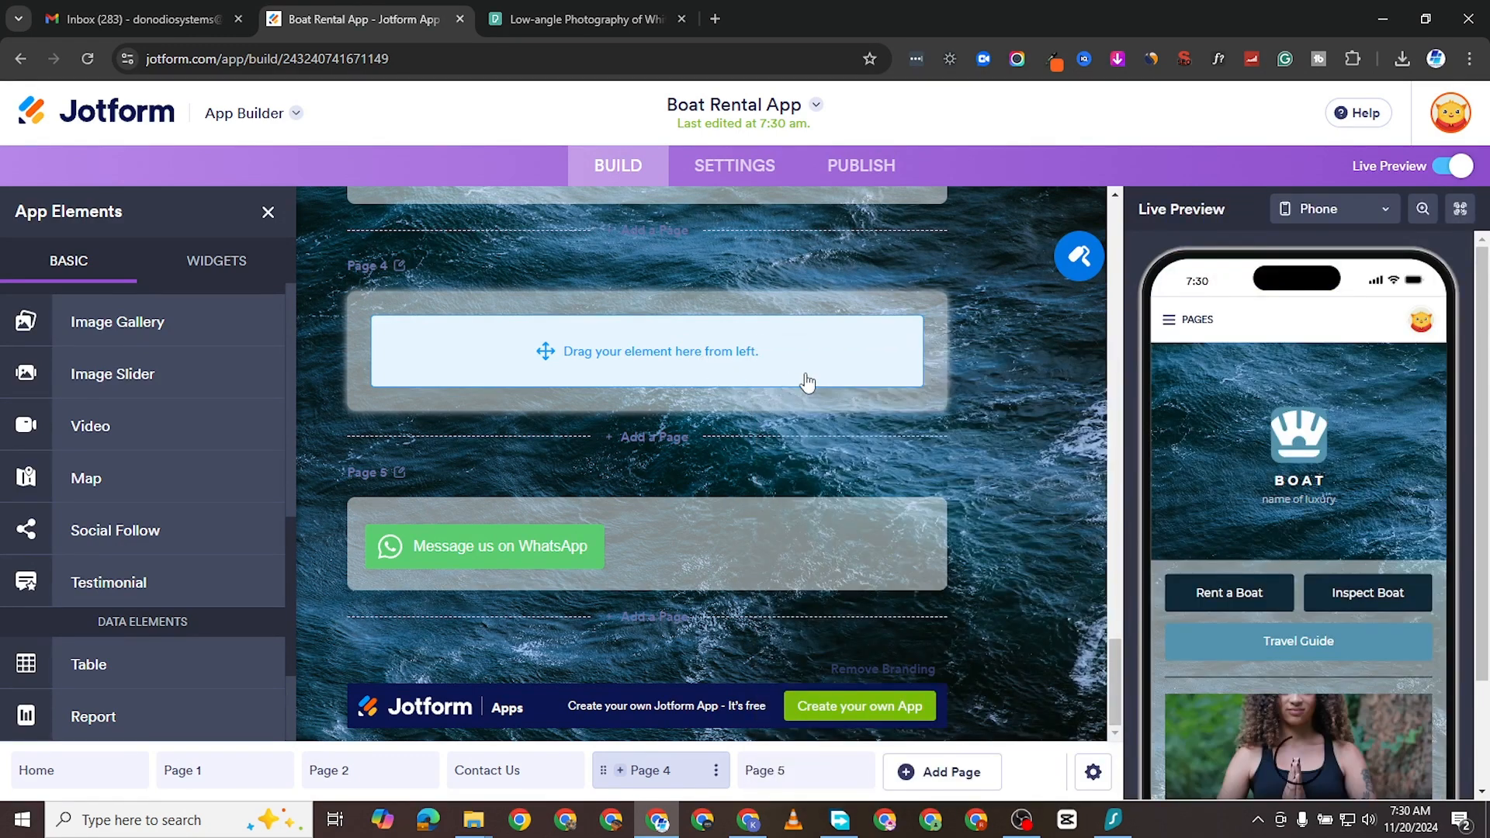
Delete the empty Page 4 between the Contact Us page and the WhatsApp button page.
scroll(893, 531, up, 2)
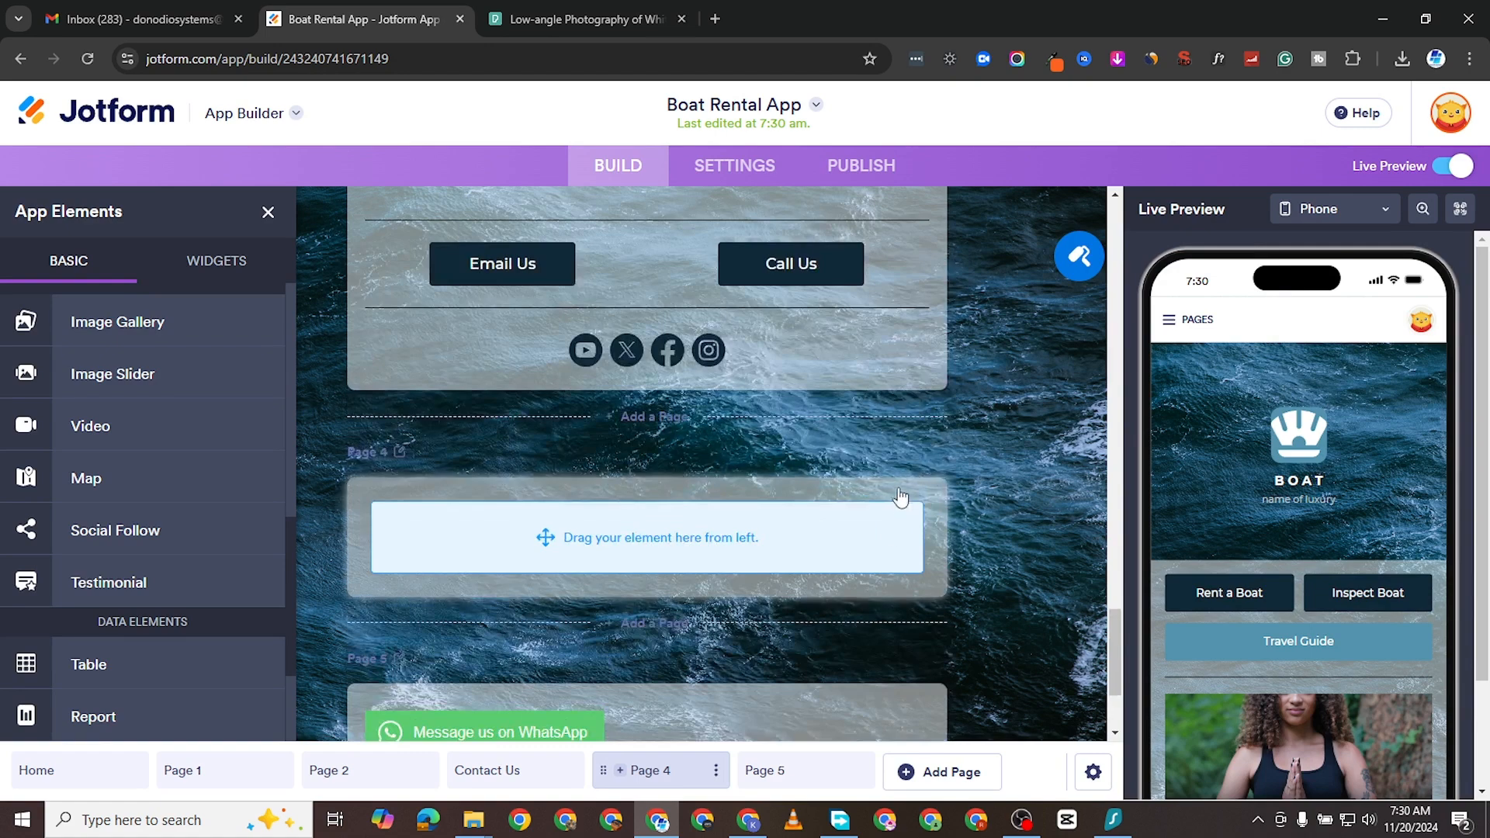
mouse_move(893, 530)
scroll(902, 499, down, 1)
click(1001, 537)
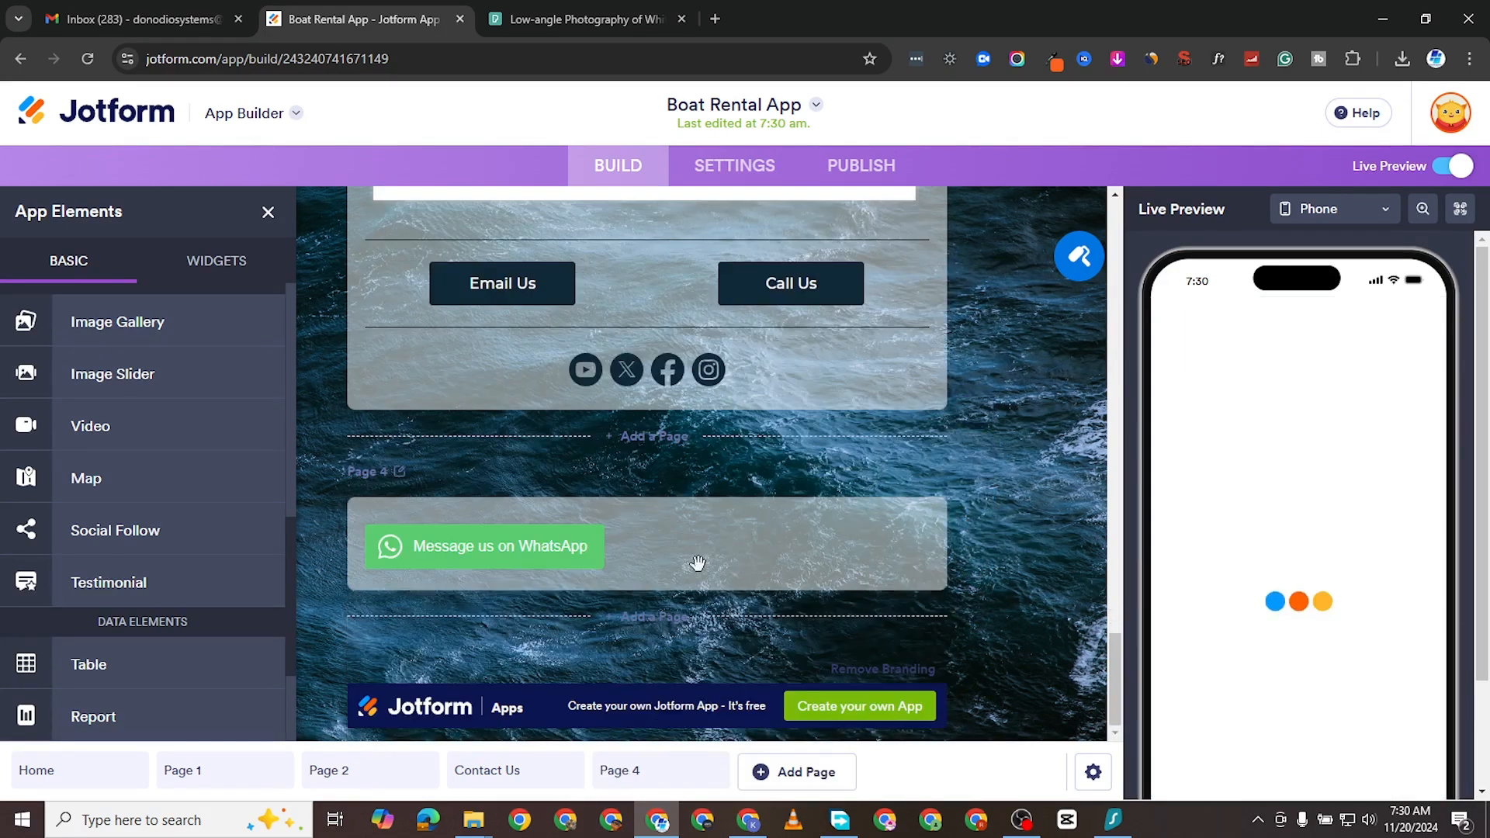
Look through the app's home page in the live phone preview.
scroll(722, 459, up, 15)
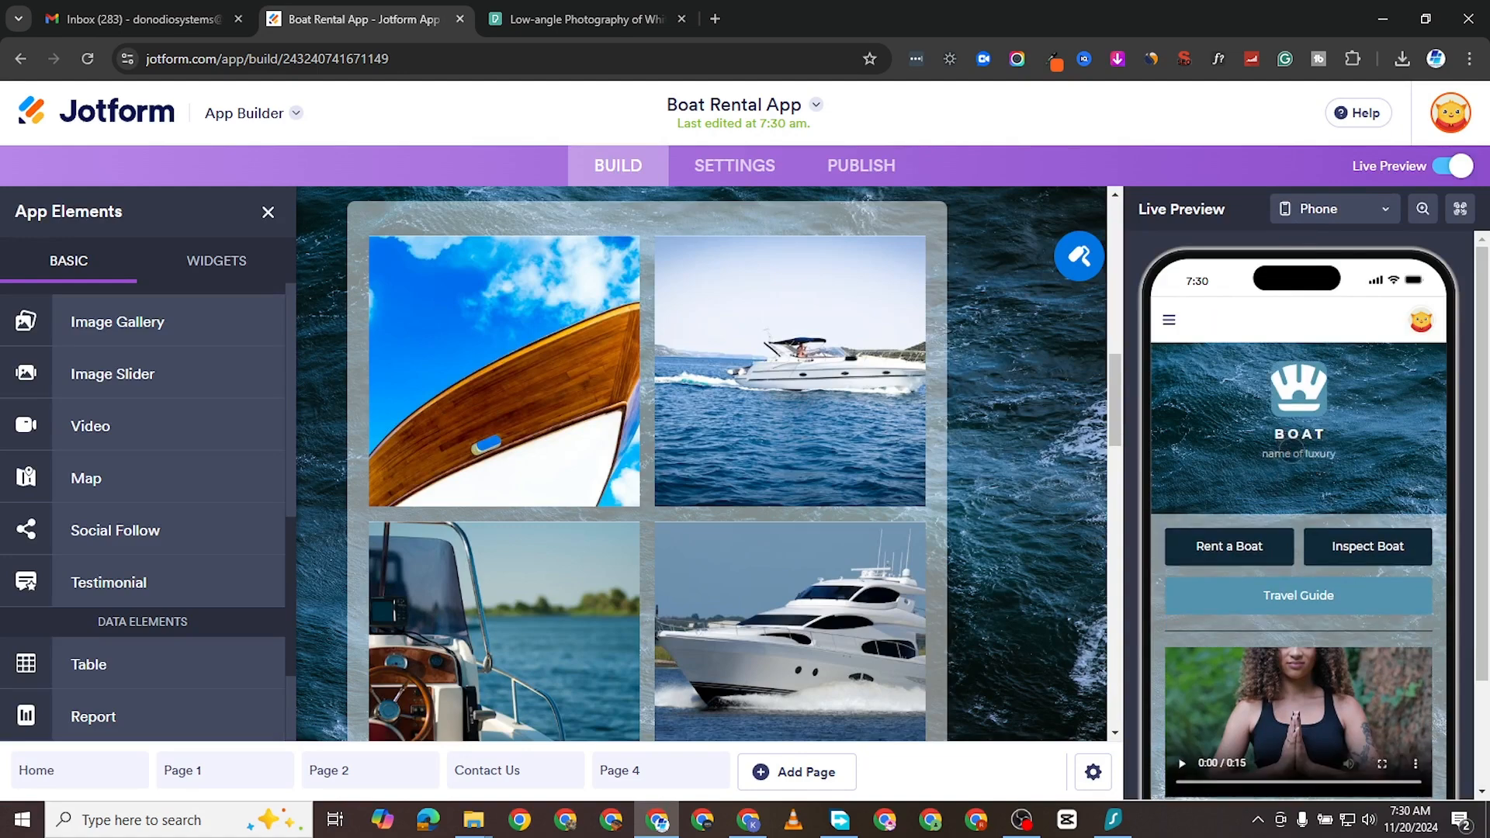
scroll(1283, 487, down, 2)
scroll(1292, 517, up, 1)
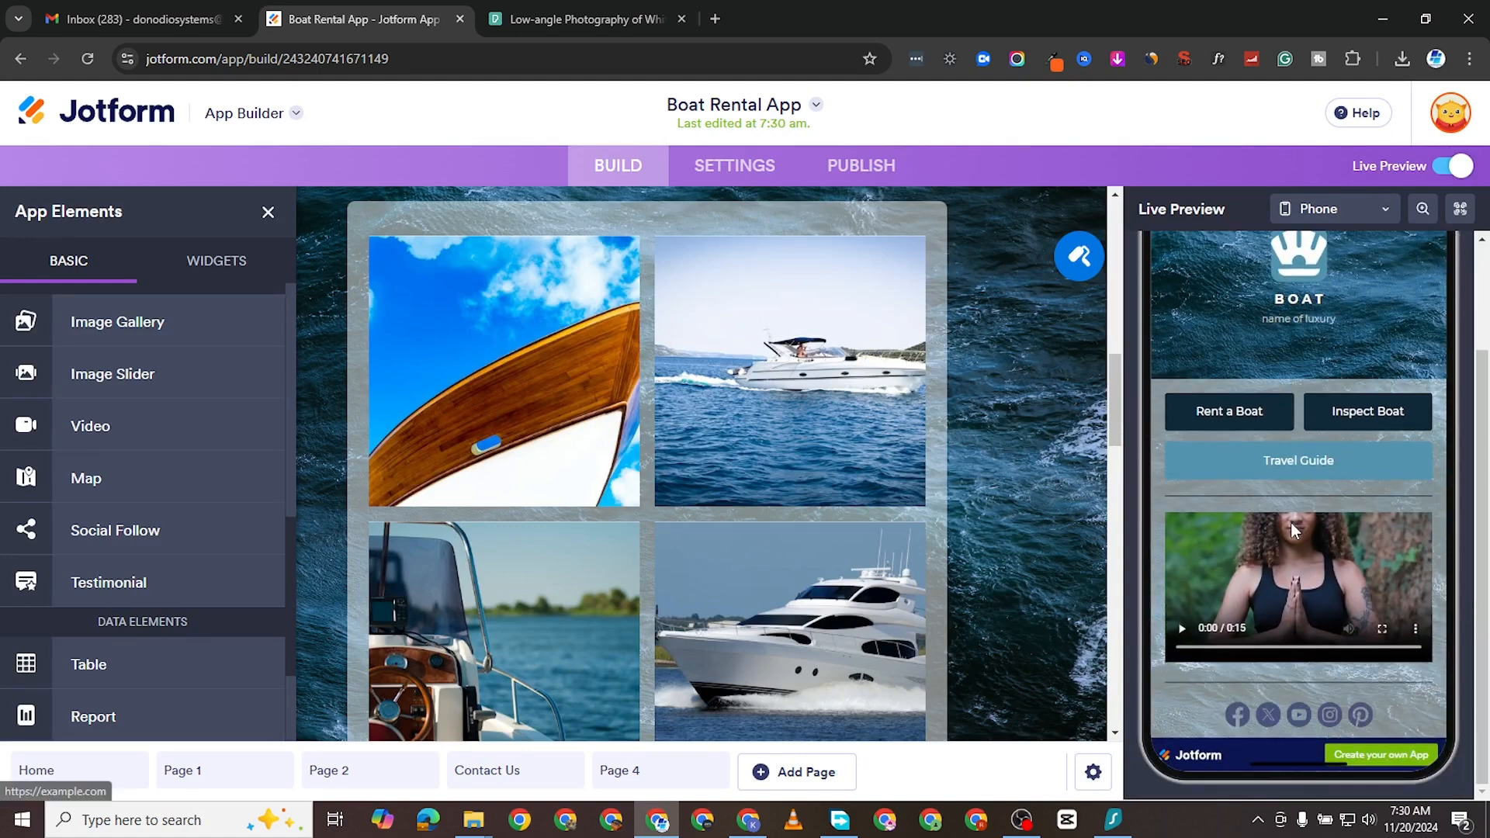
scroll(1294, 517, up, 2)
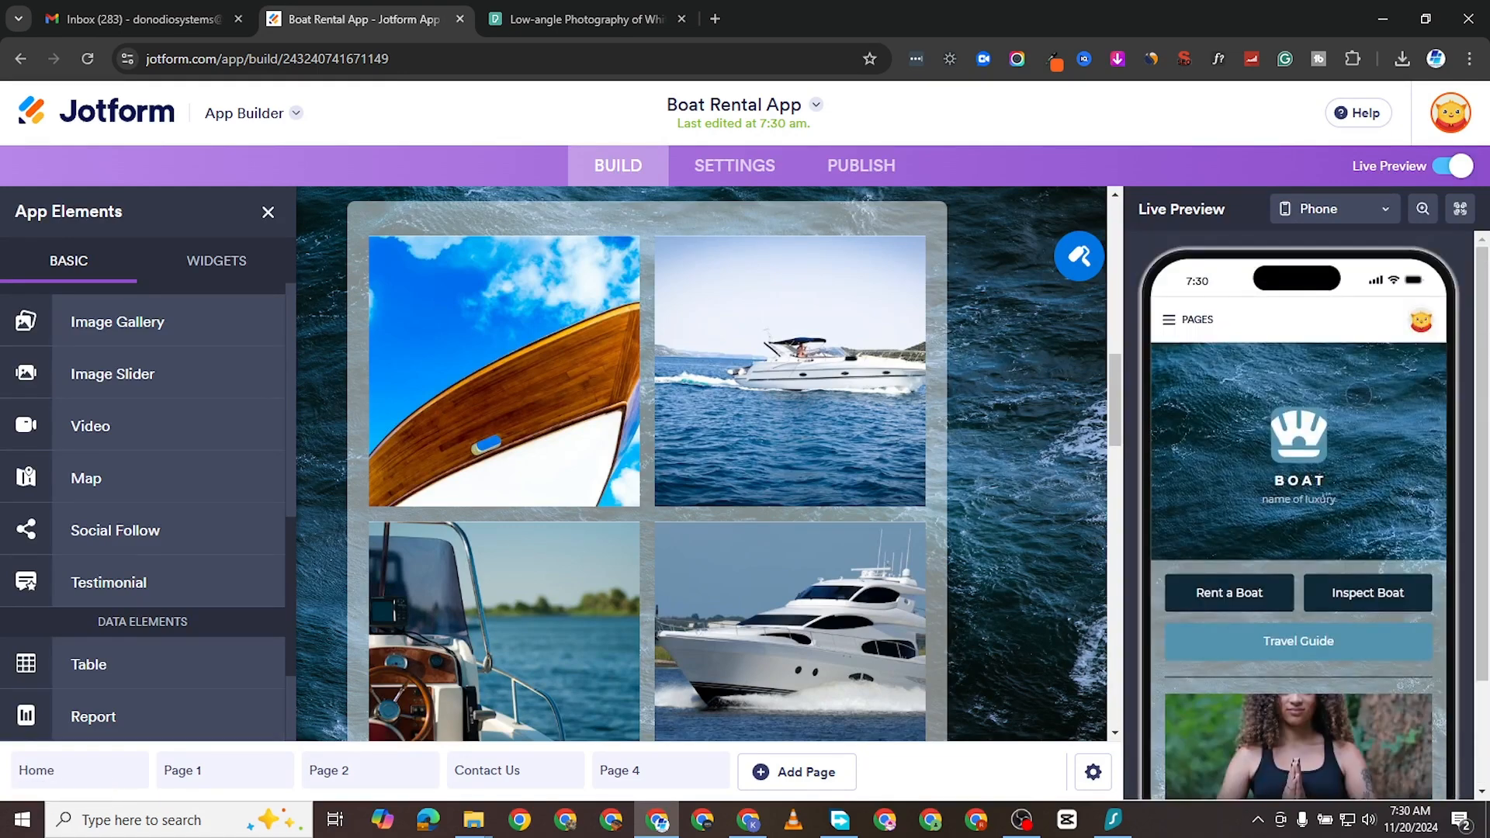
Preview the app as a tablet version and look through its home page.
click(1331, 209)
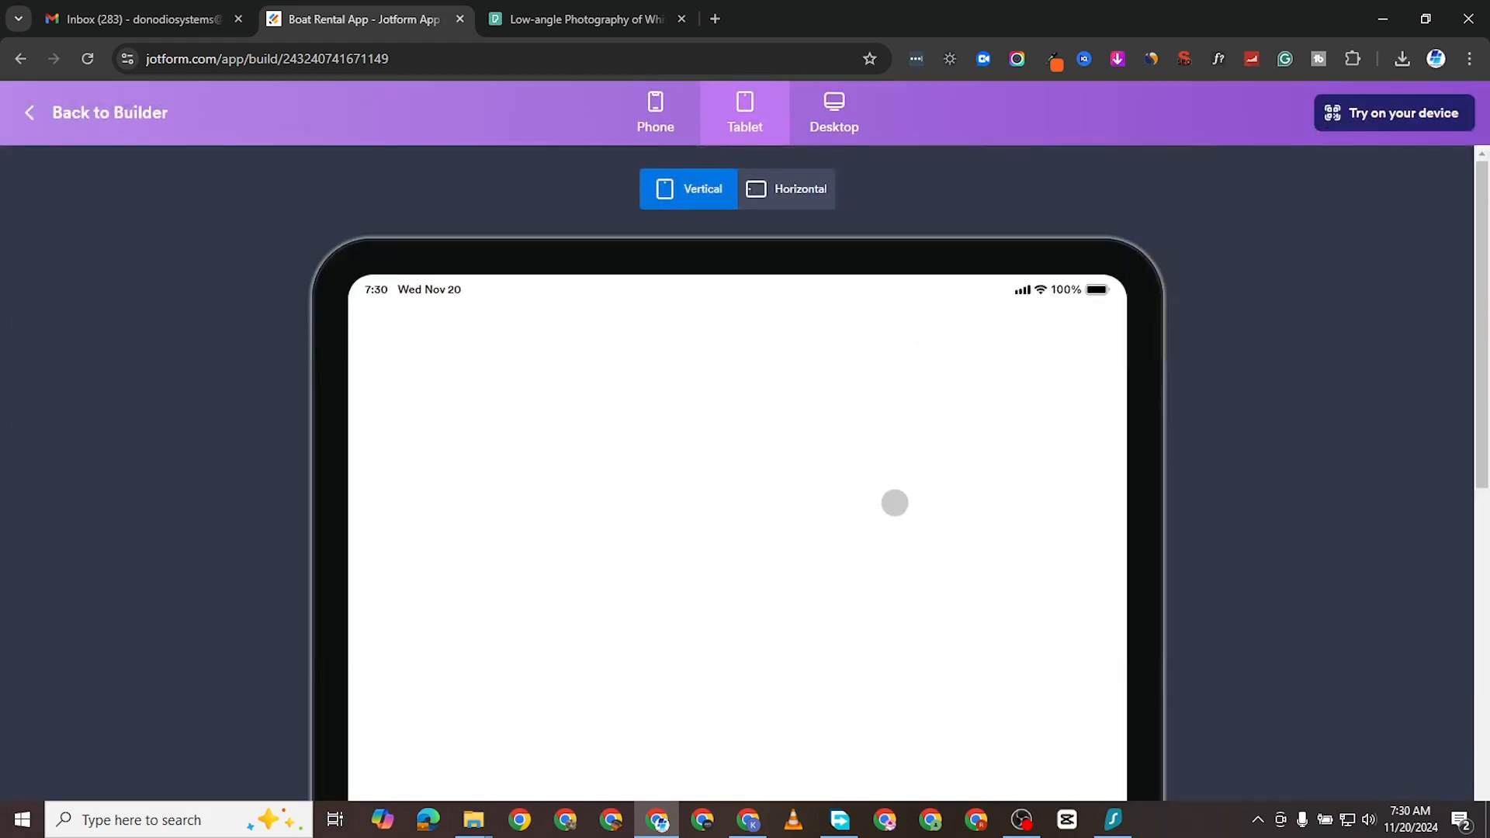
scroll(758, 520, down, 6)
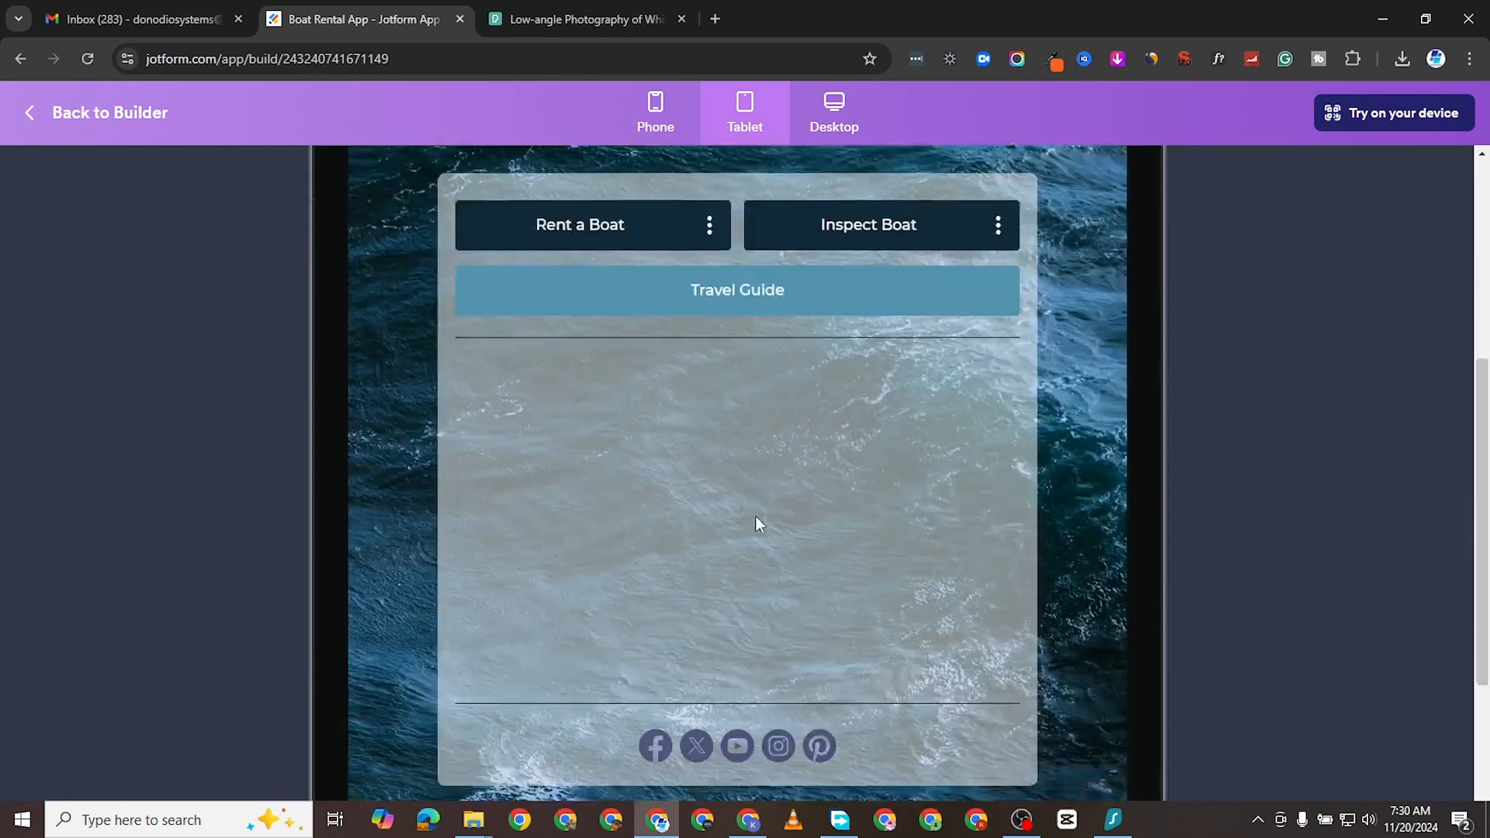
scroll(772, 515, up, 2)
scroll(898, 516, down, 4)
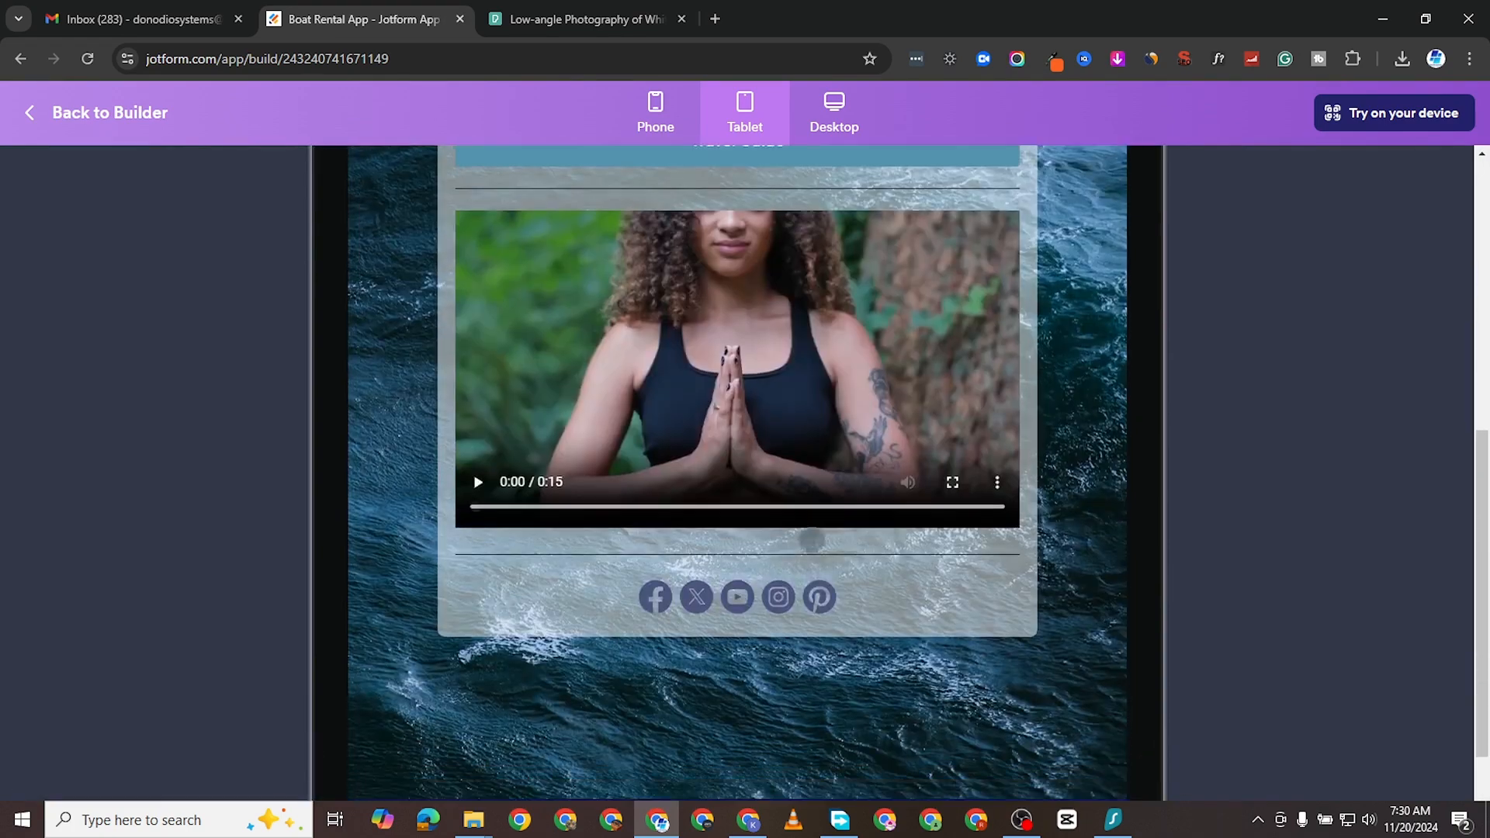
scroll(681, 423, up, 5)
scroll(681, 423, up, 5)
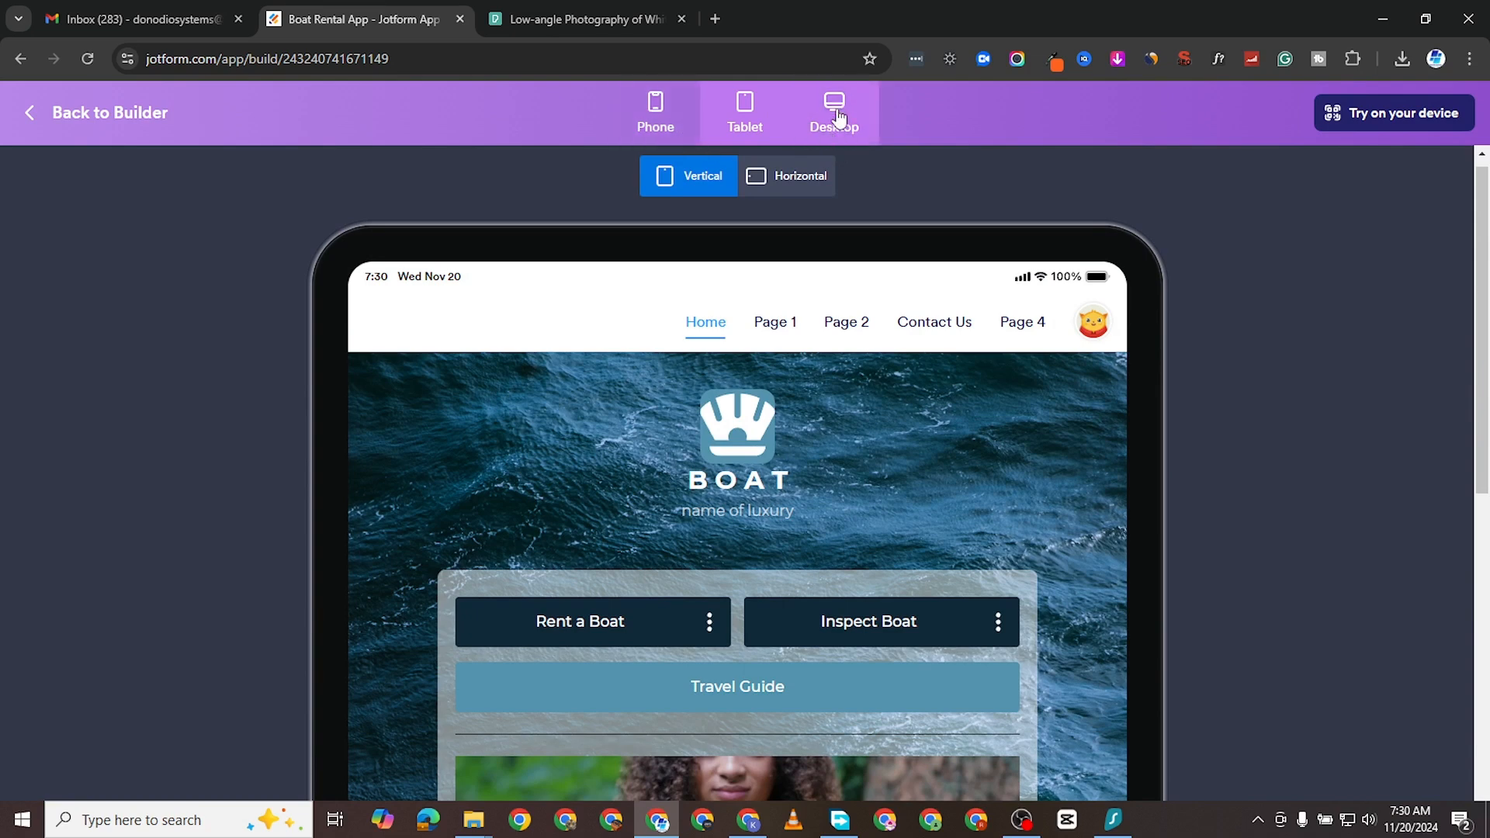
Preview the desktop version of the app's home page, and return to the builder.
click(837, 118)
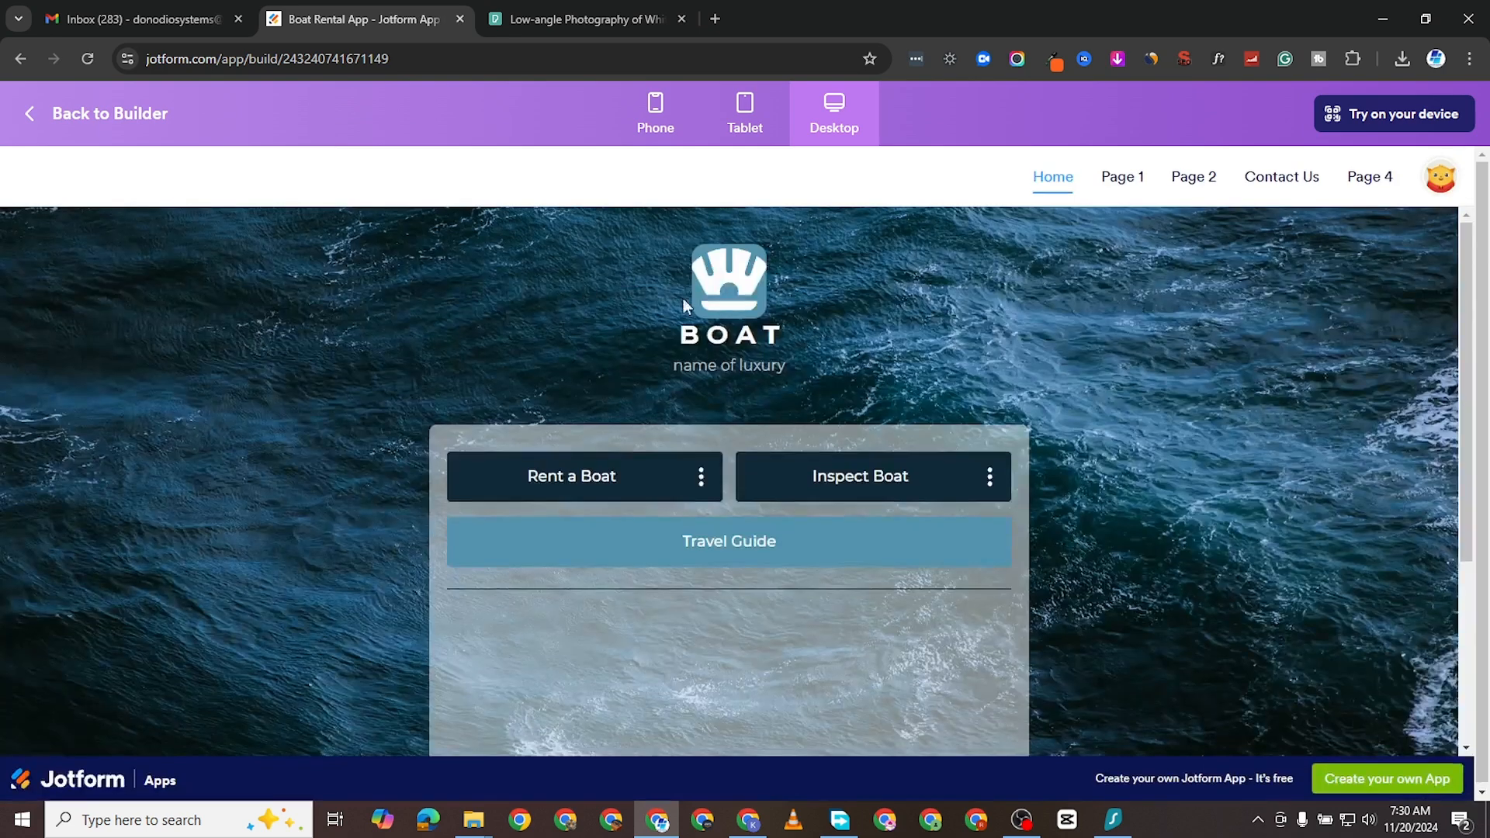
scroll(766, 556, down, 1)
scroll(766, 556, down, 3)
scroll(334, 303, up, 4)
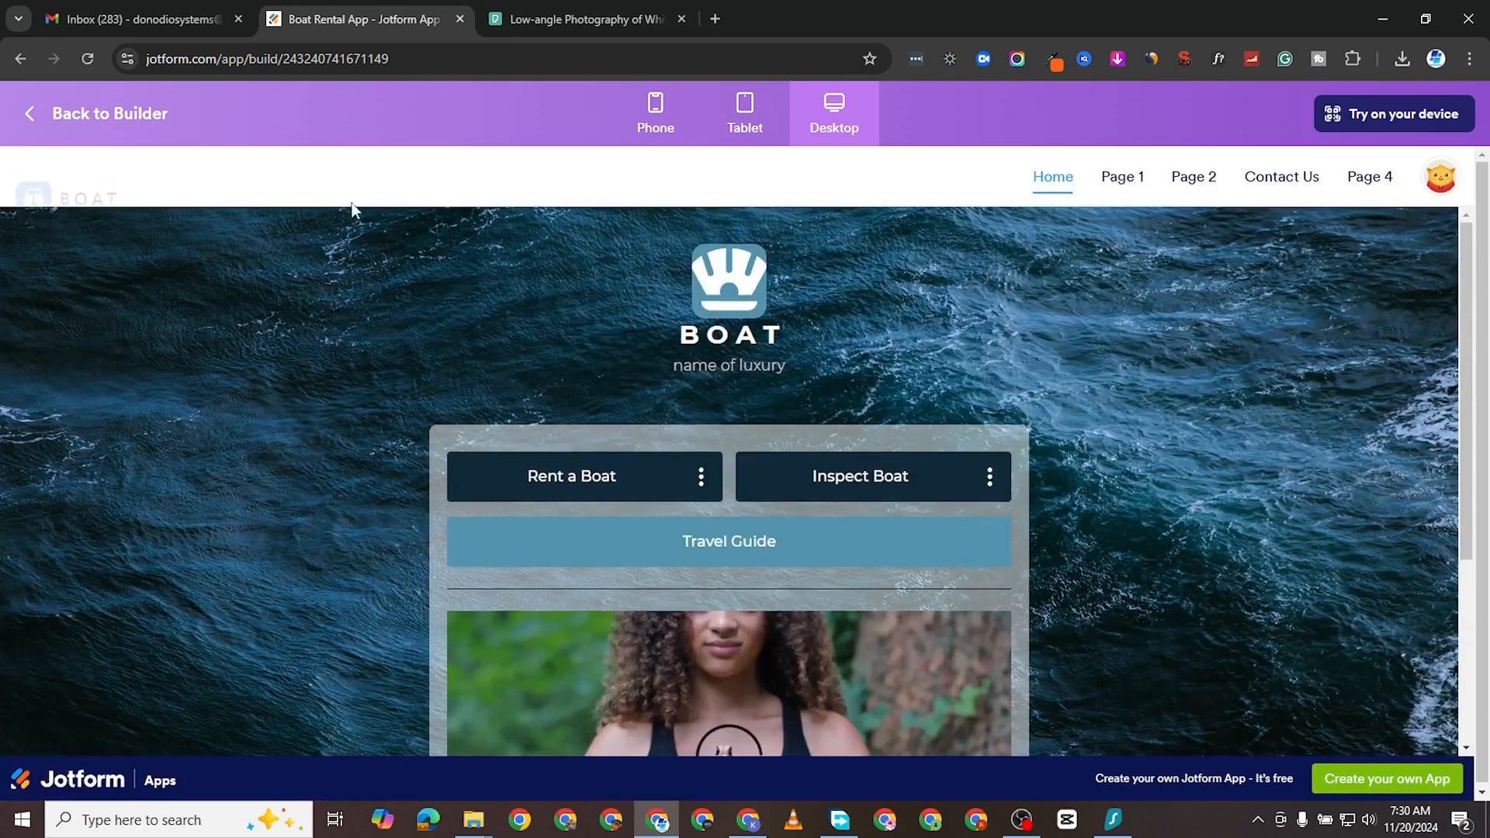
click(98, 113)
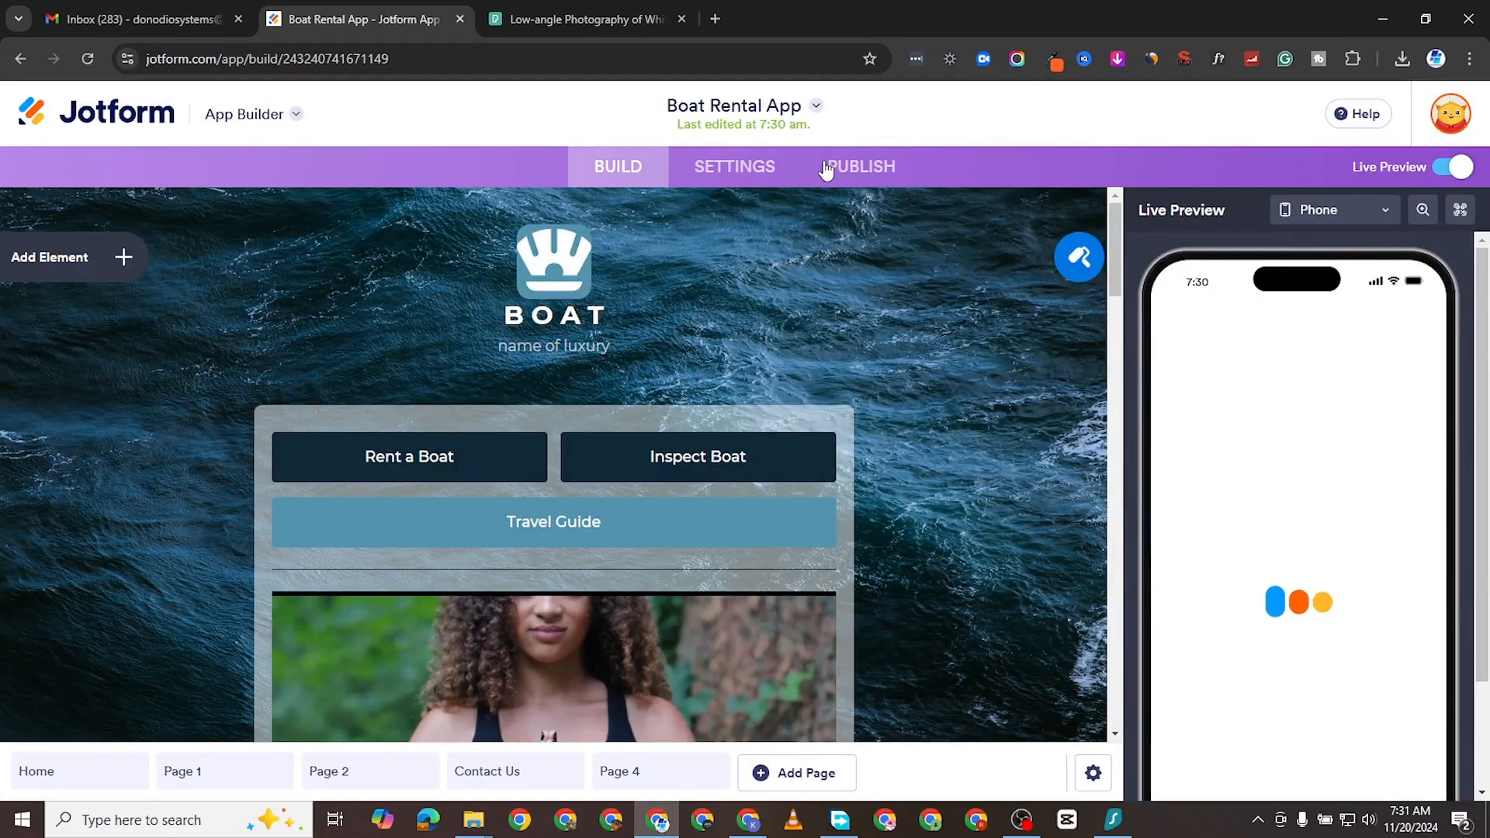
Turn on Prevent Cloning in the app settings.
click(750, 167)
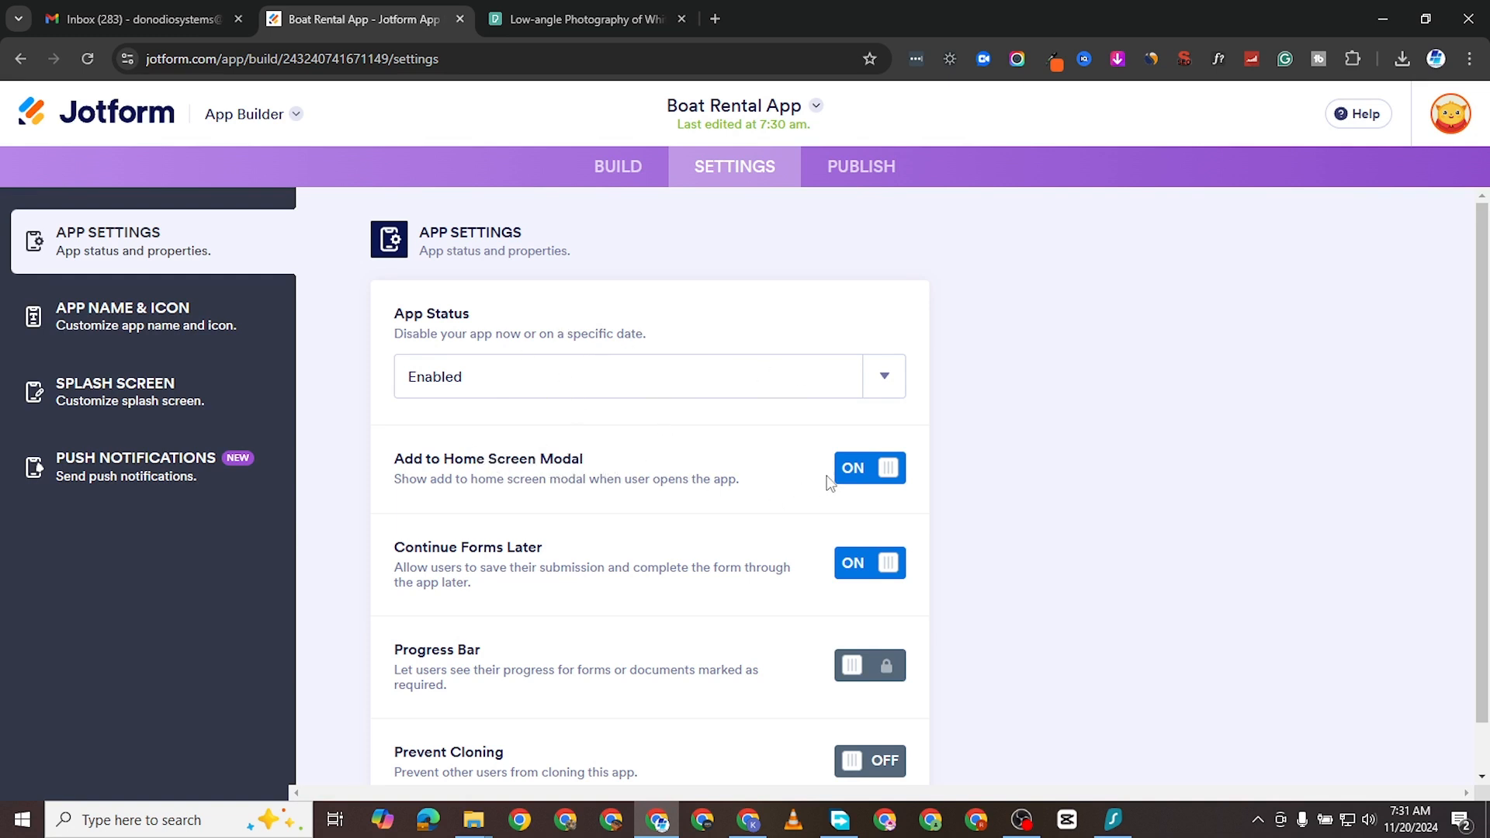
scroll(698, 513, down, 1)
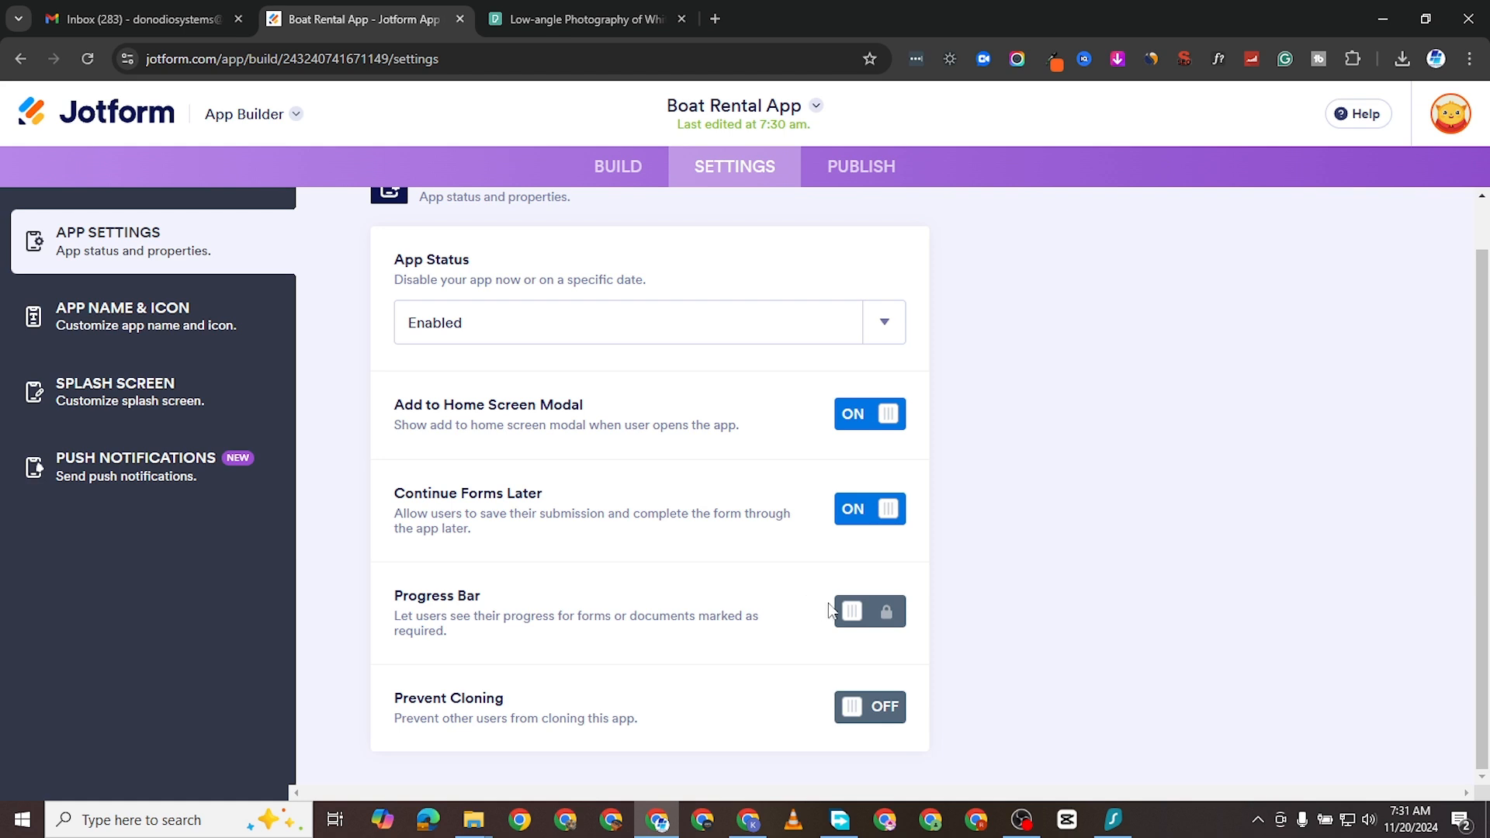
mouse_move(859, 615)
click(874, 715)
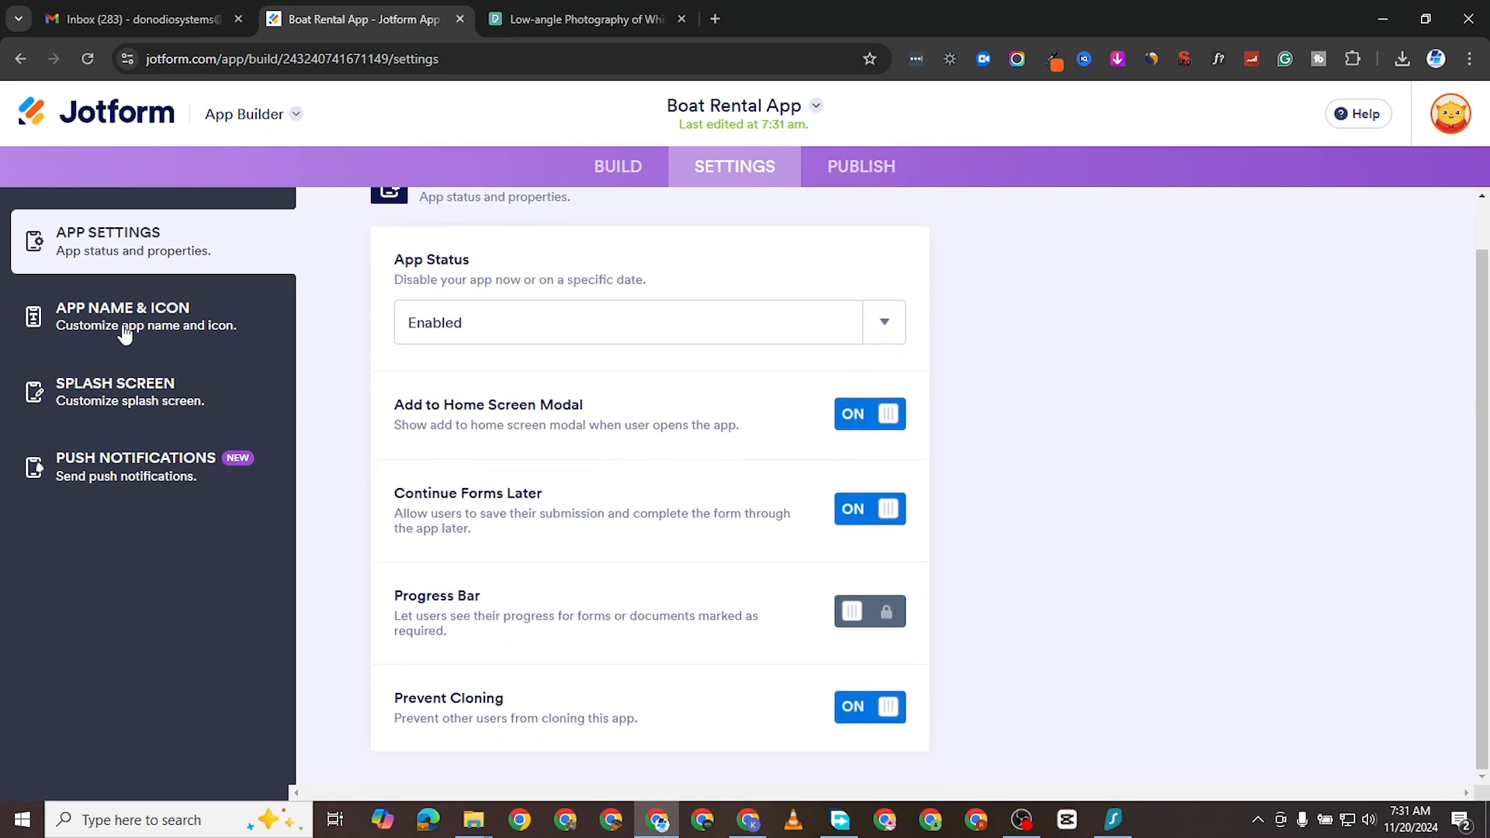
Rename the app as My Boat Rental in its name and icon settings.
click(124, 333)
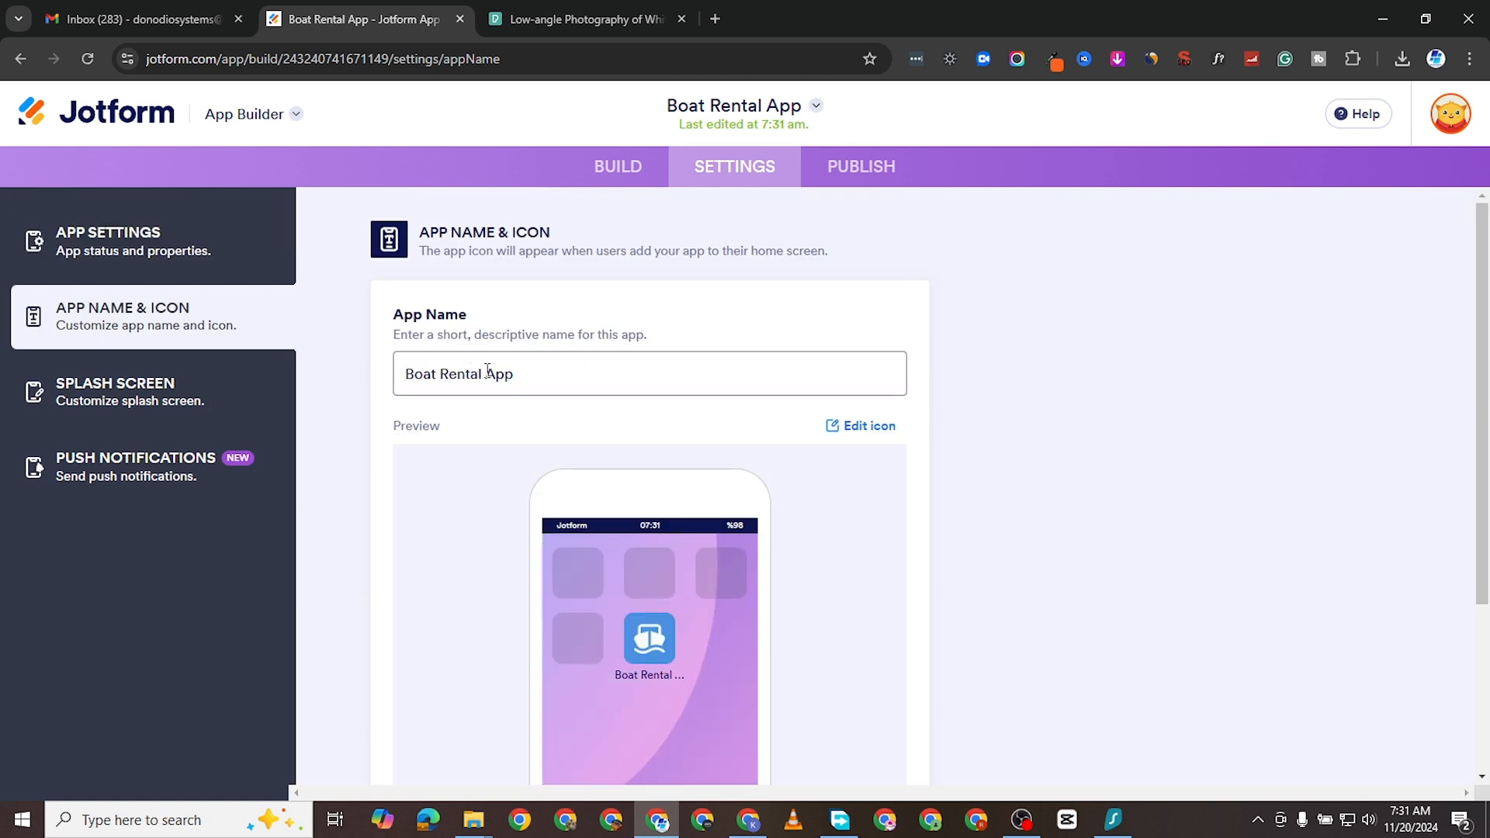
triple_click(488, 371)
text(M)
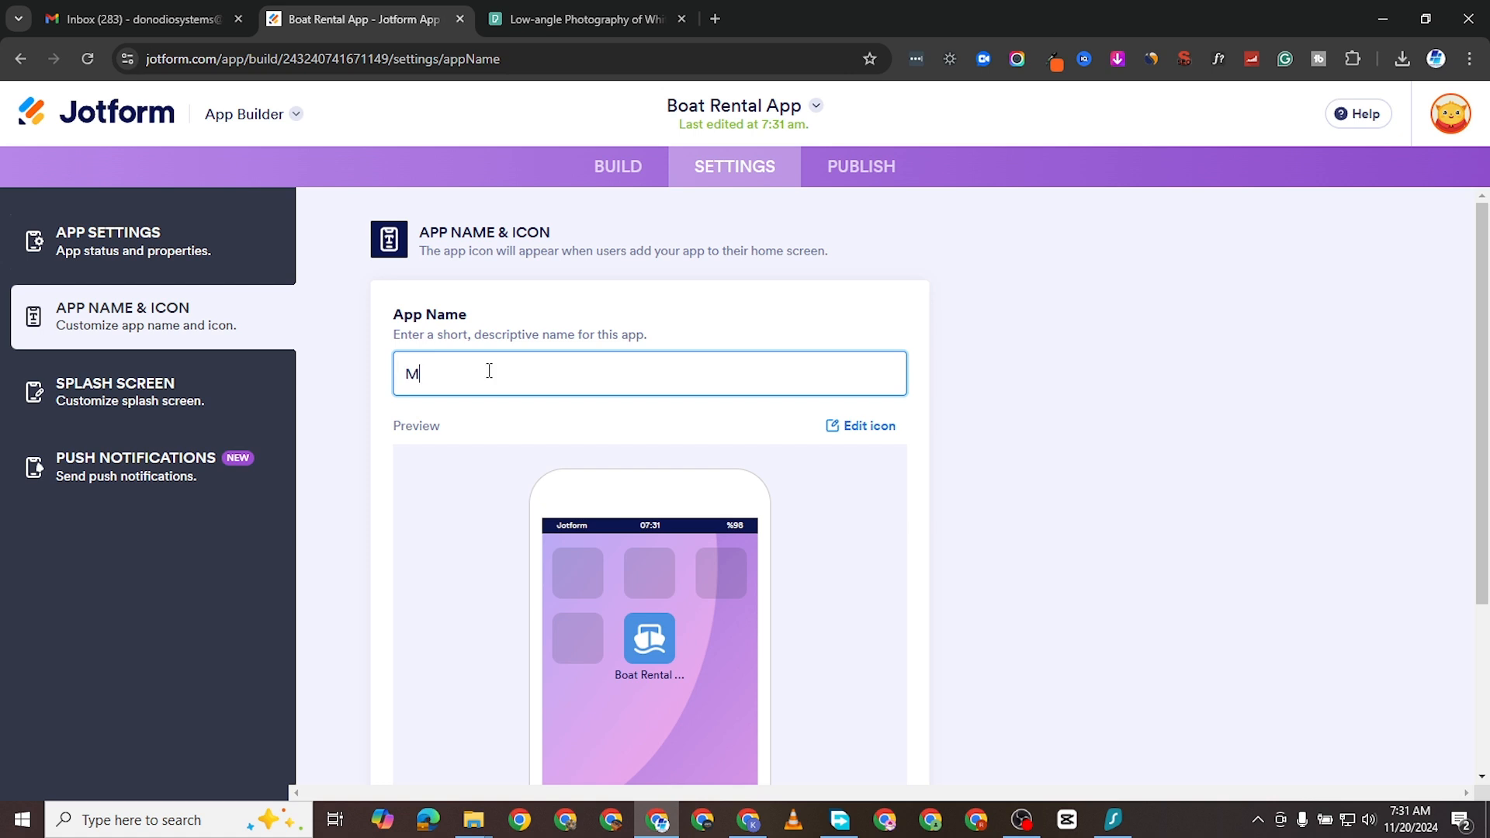
text(y Boat )
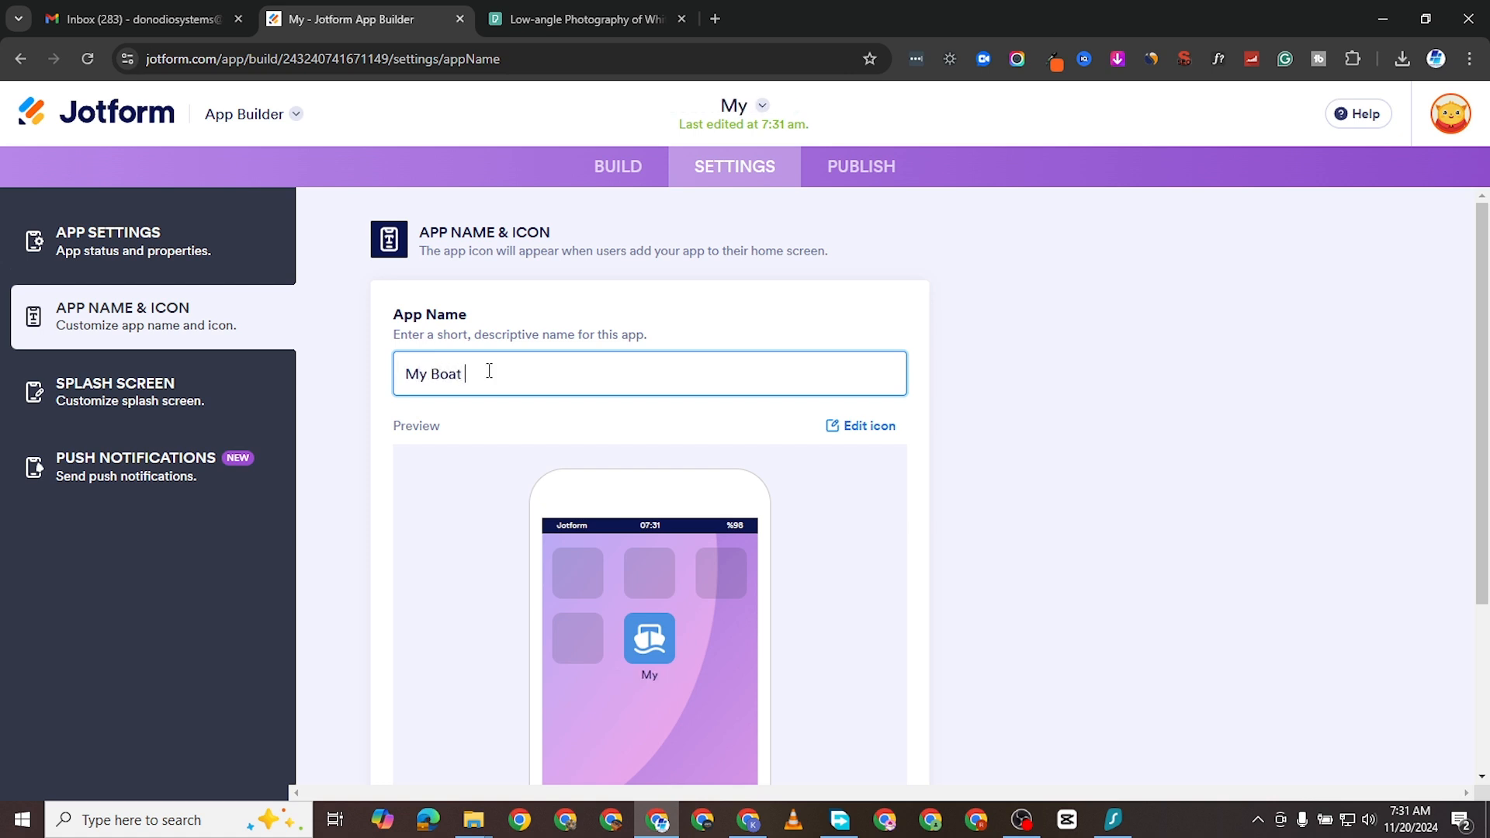
text(Rental)
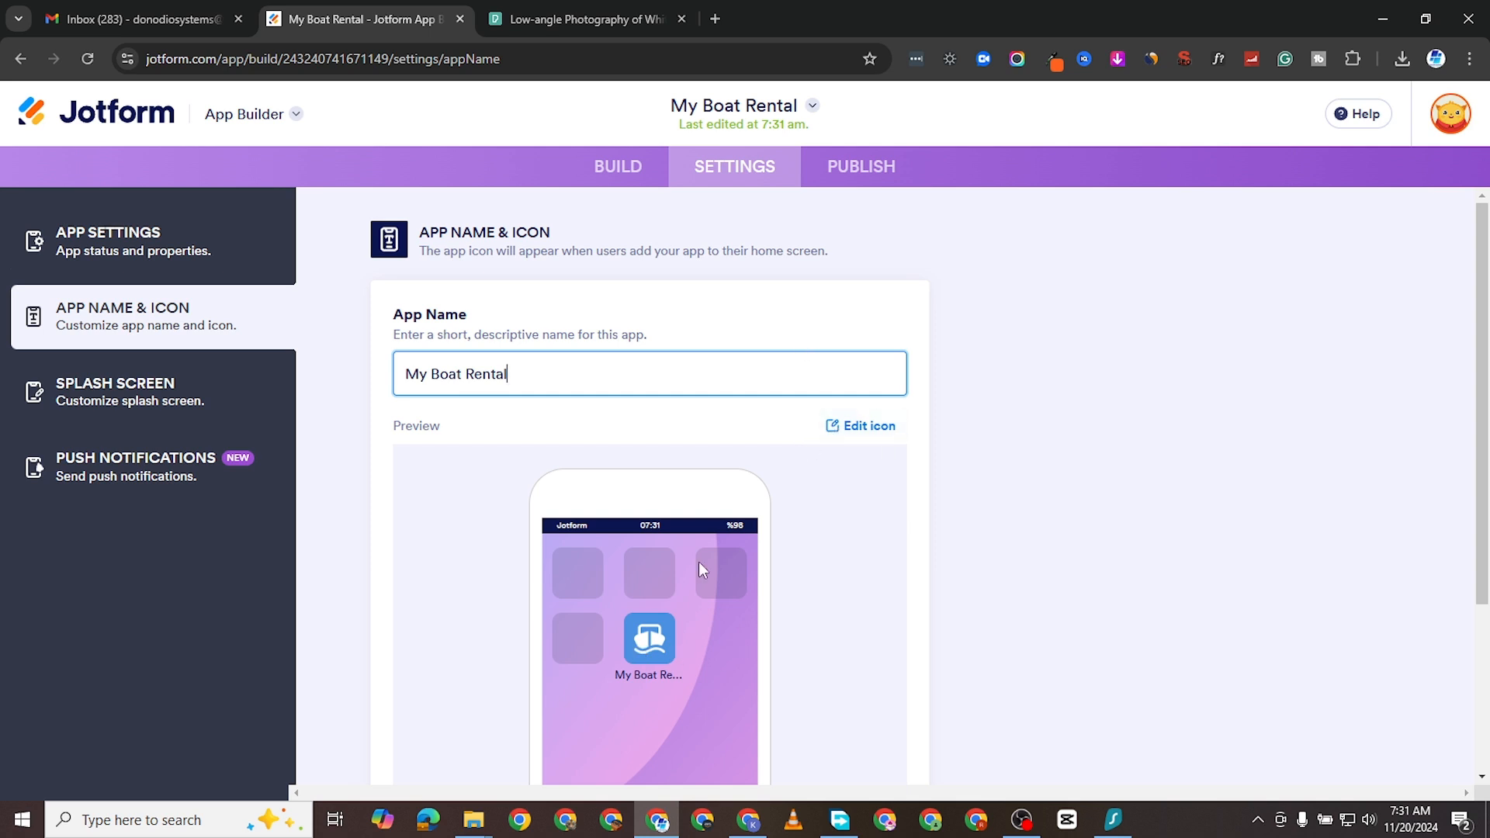
Try to open the app icon's properties for editing.
click(850, 433)
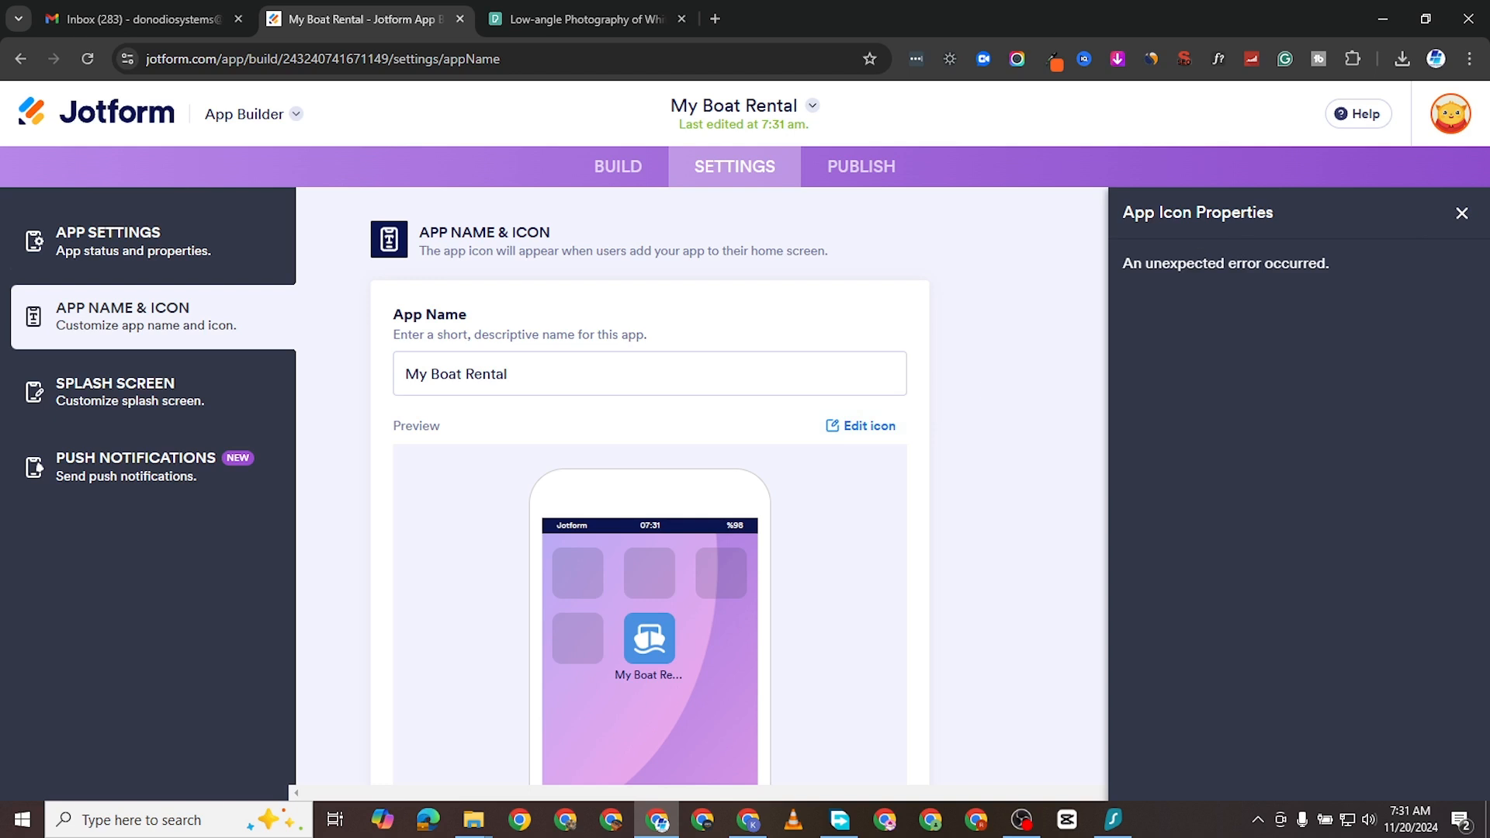
click(854, 425)
click(854, 425)
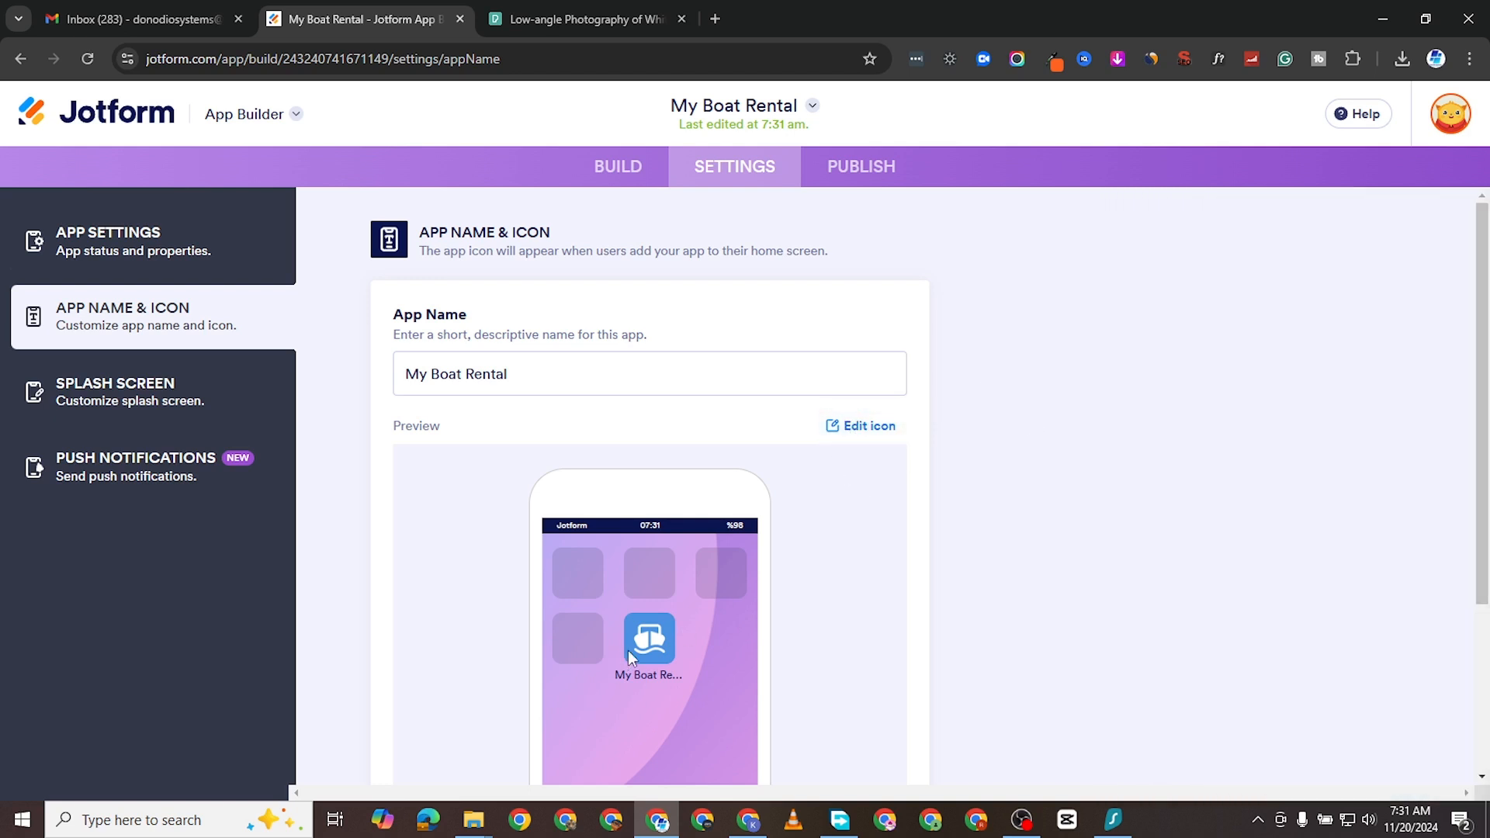
Customize the app's splash screen by setting its background color to bright blue.
scroll(767, 557, down, 3)
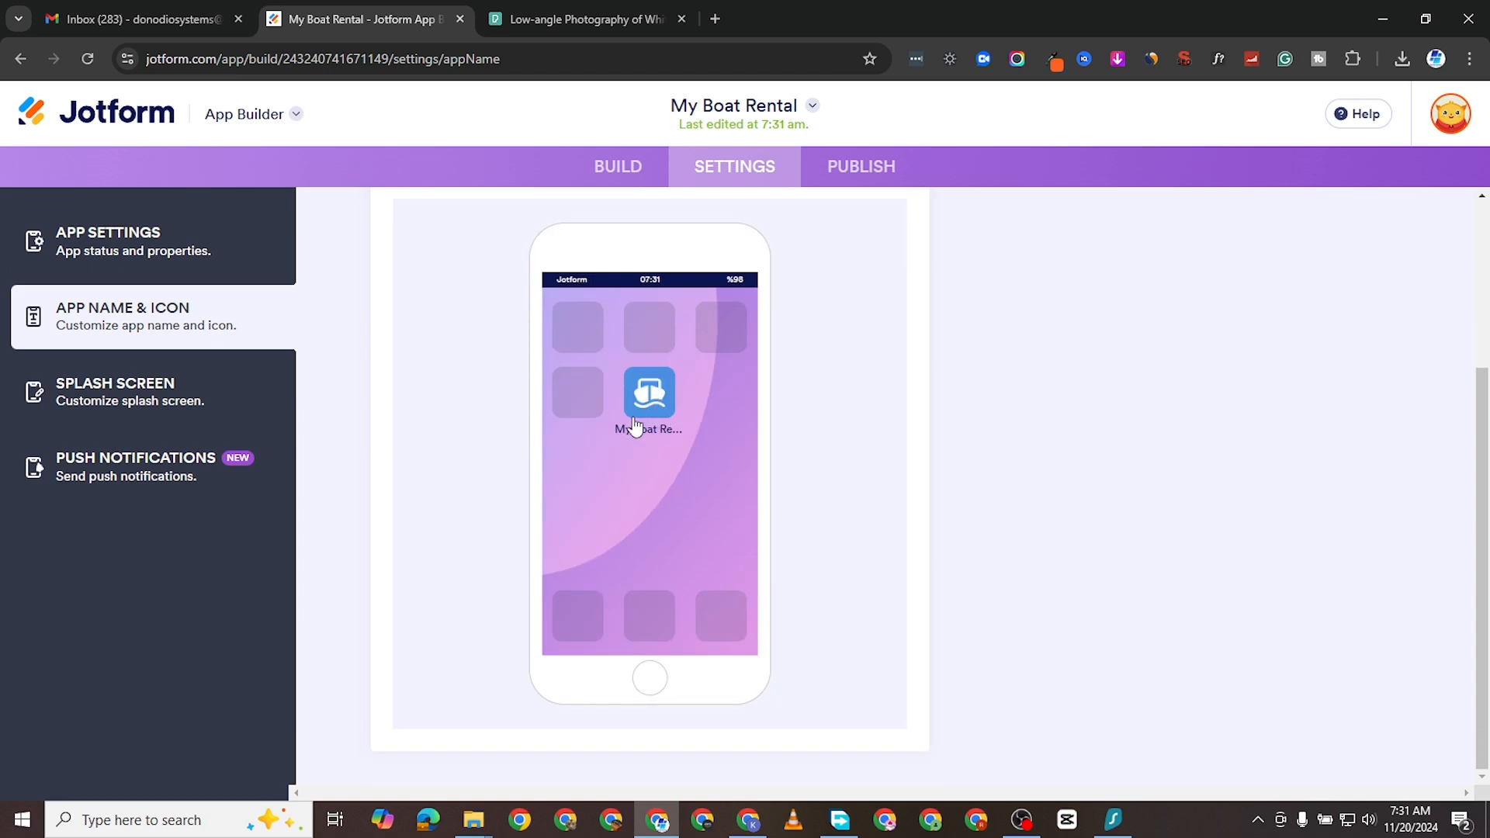
click(200, 392)
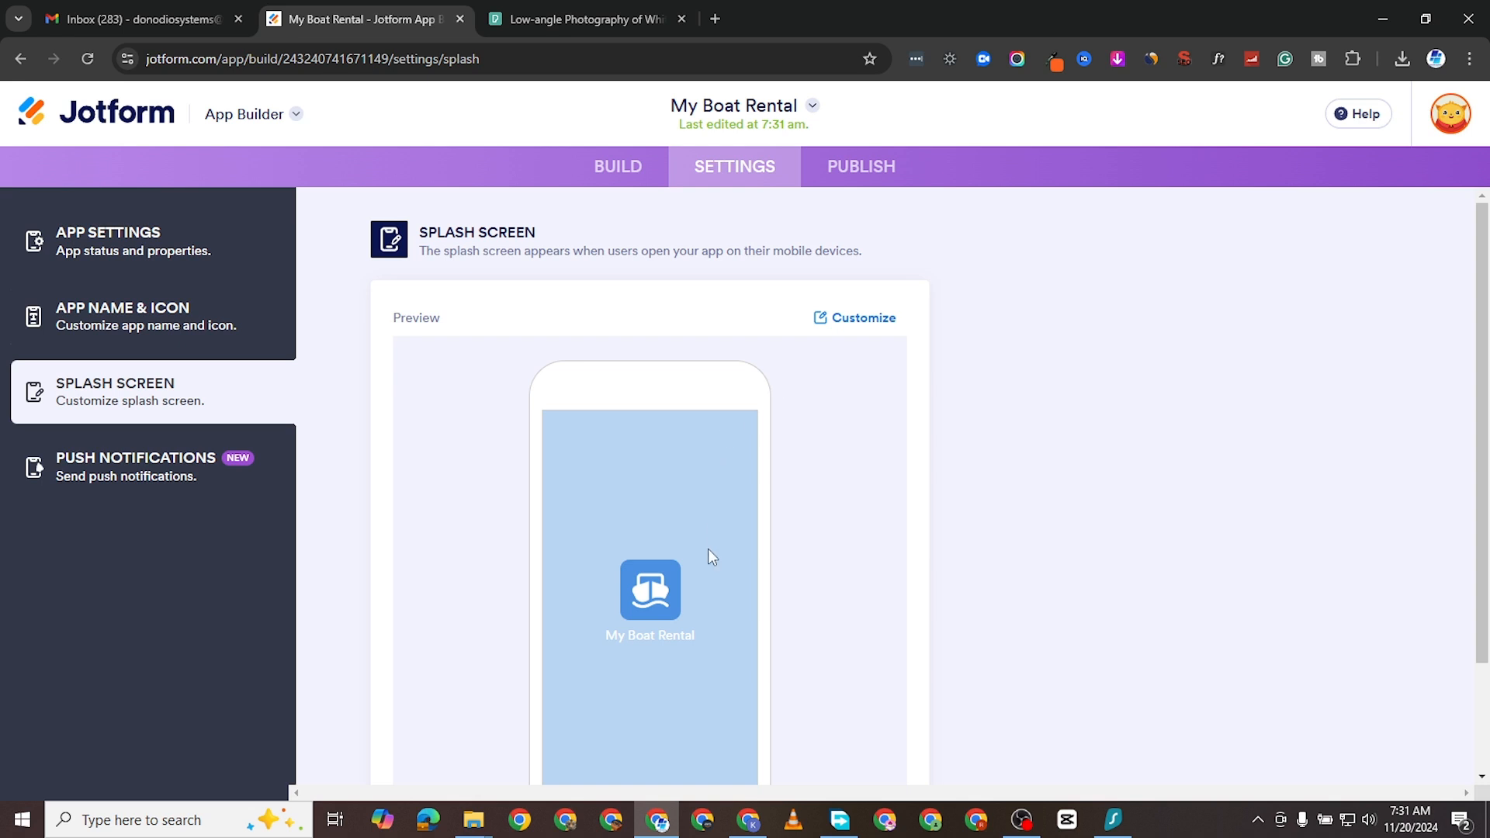
scroll(649, 430, down, 2)
scroll(753, 443, up, 2)
click(858, 324)
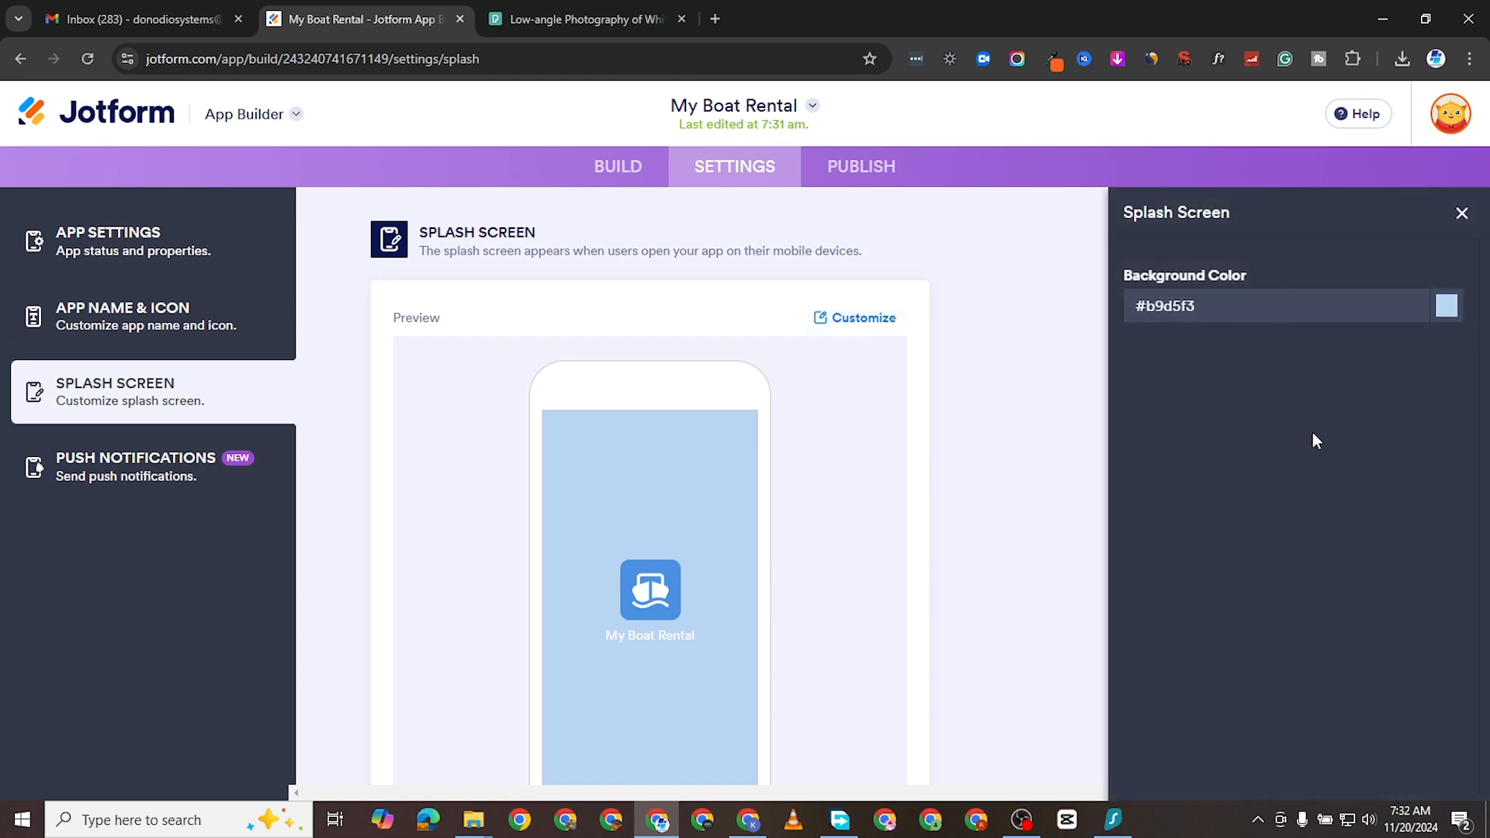
mouse_move(1405, 324)
mouse_down()
mouse_move(1419, 343)
mouse_move(1442, 331)
mouse_up()
click(1070, 481)
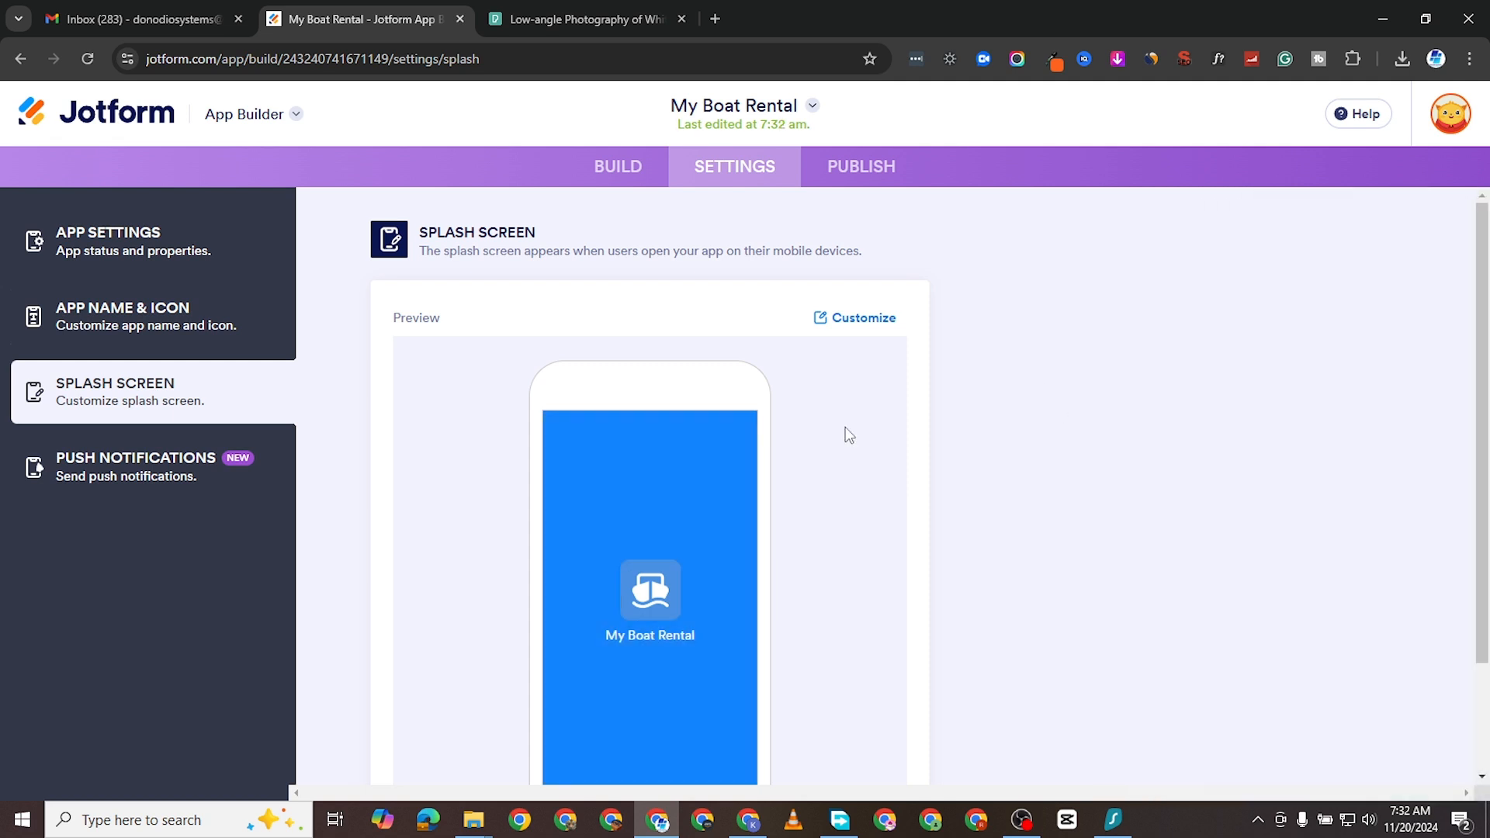
Turn on push notifications to view the notification title and content fields, and turn them off again.
click(136, 468)
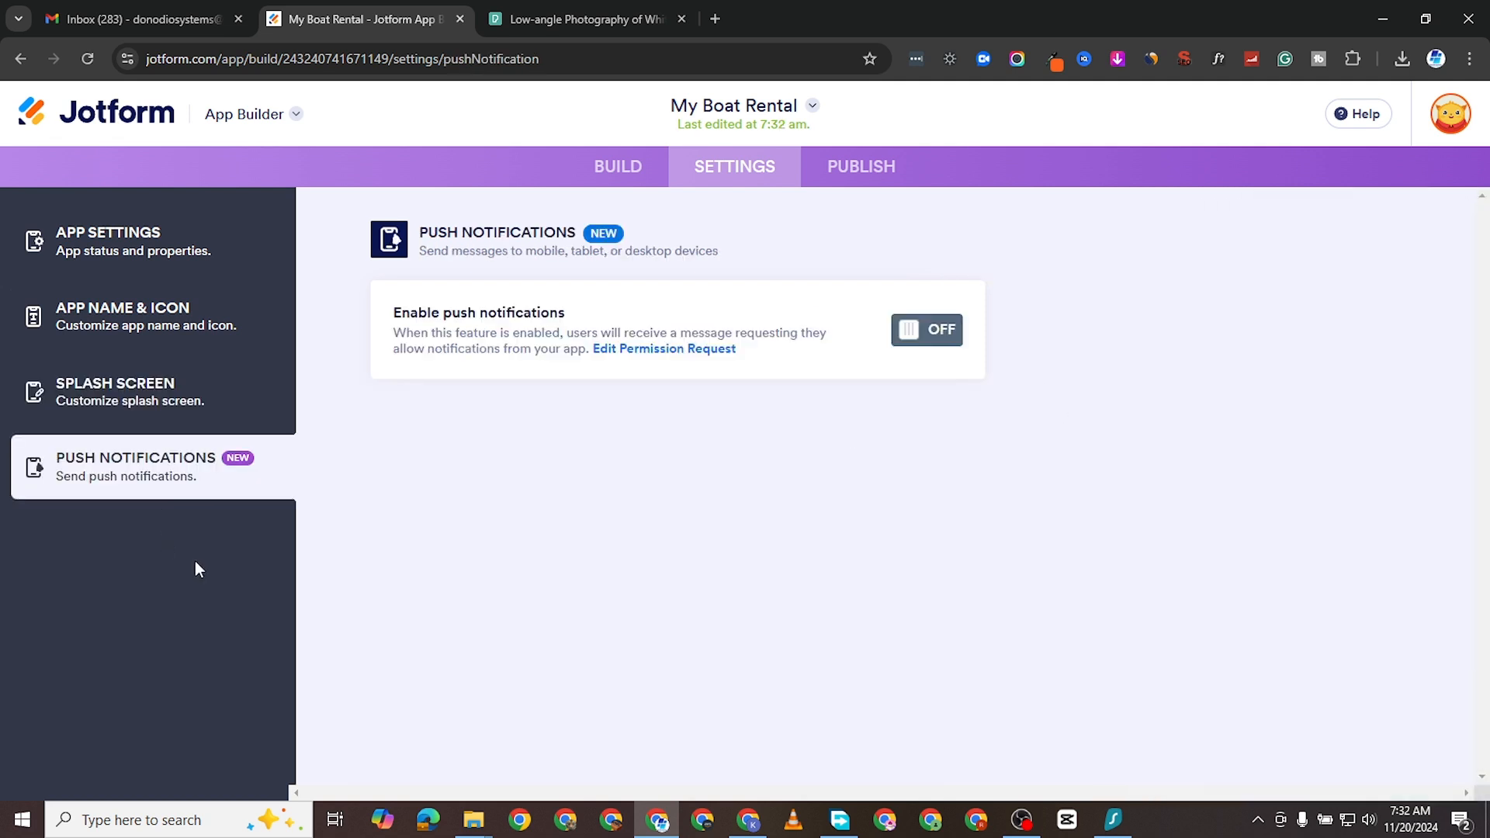
click(941, 339)
scroll(506, 520, down, 1)
click(497, 494)
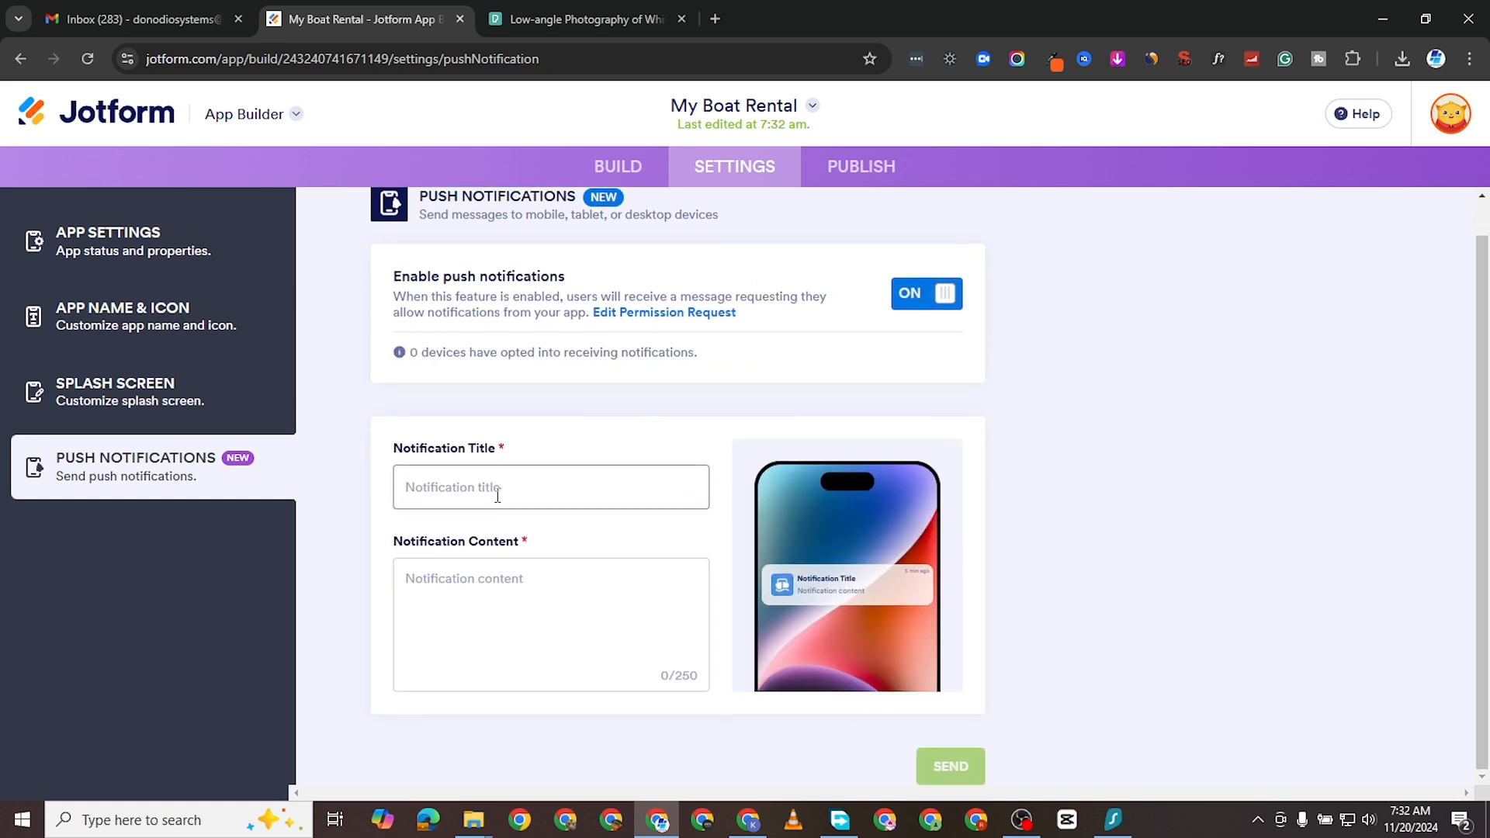
click(945, 294)
Copy the app's share link from the publish page and open it in a new browser tab.
click(863, 166)
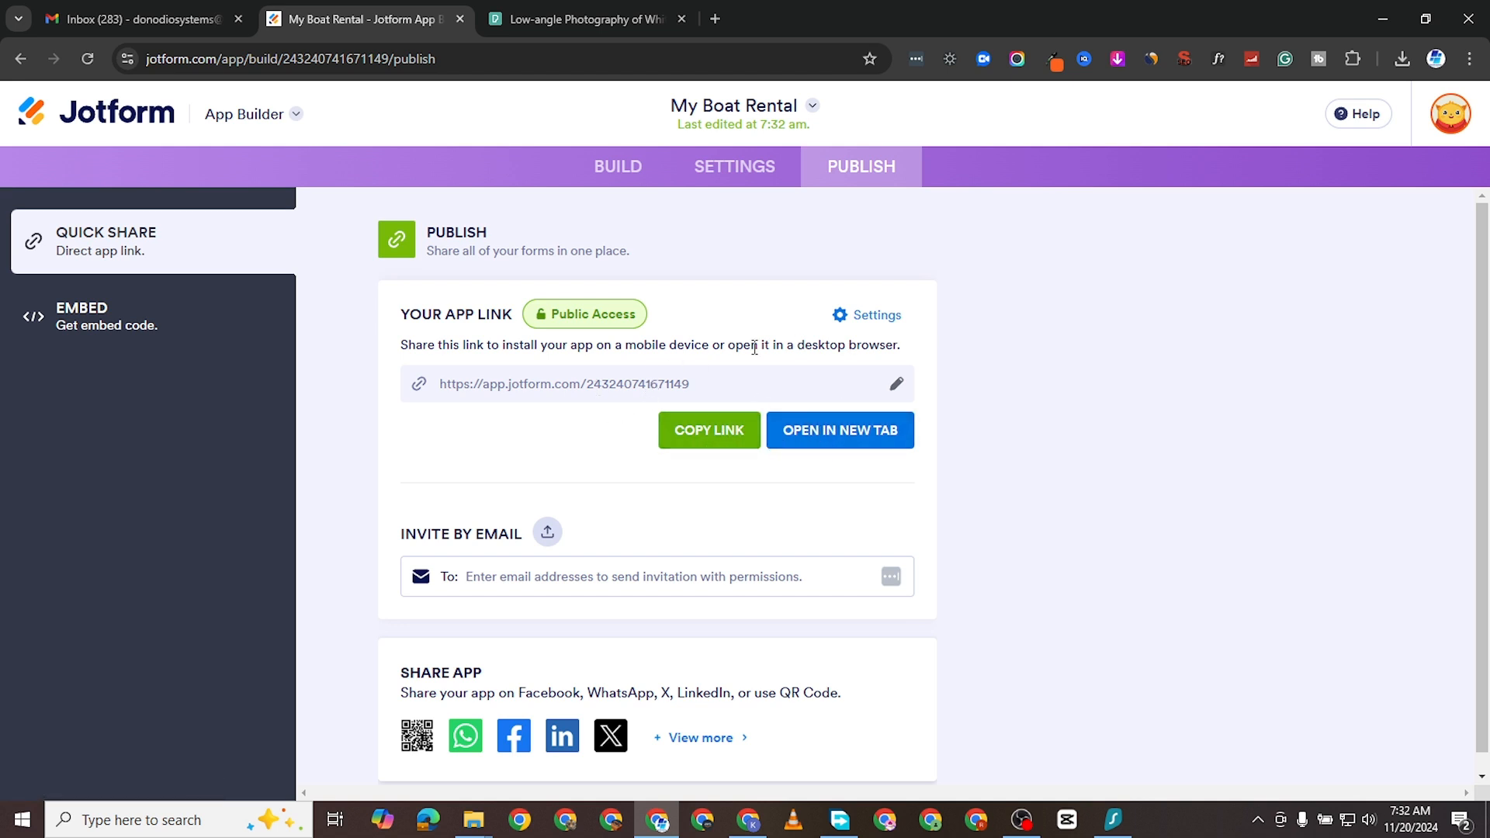
scroll(758, 473, down, 1)
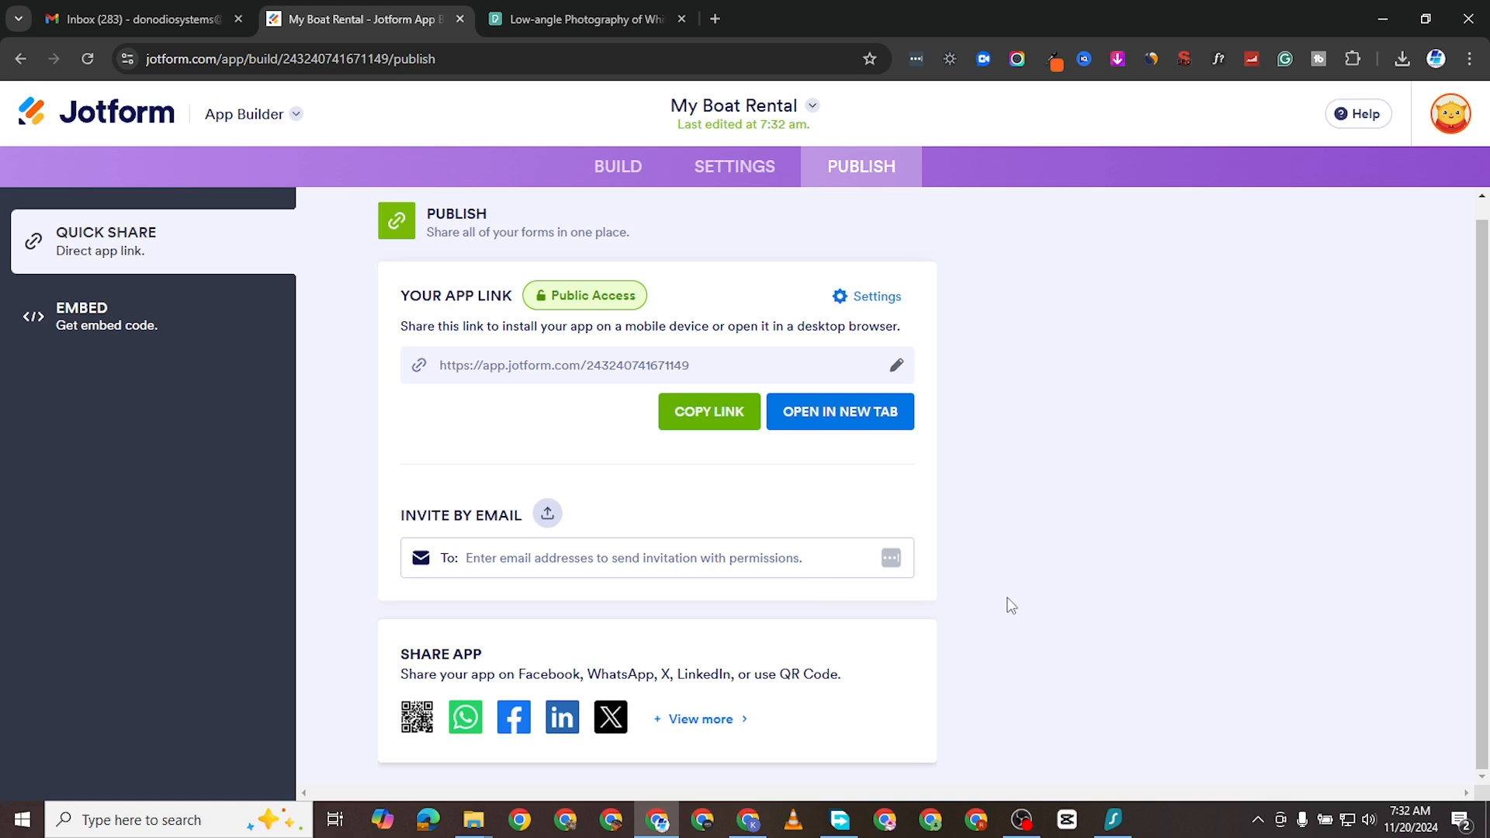
click(747, 417)
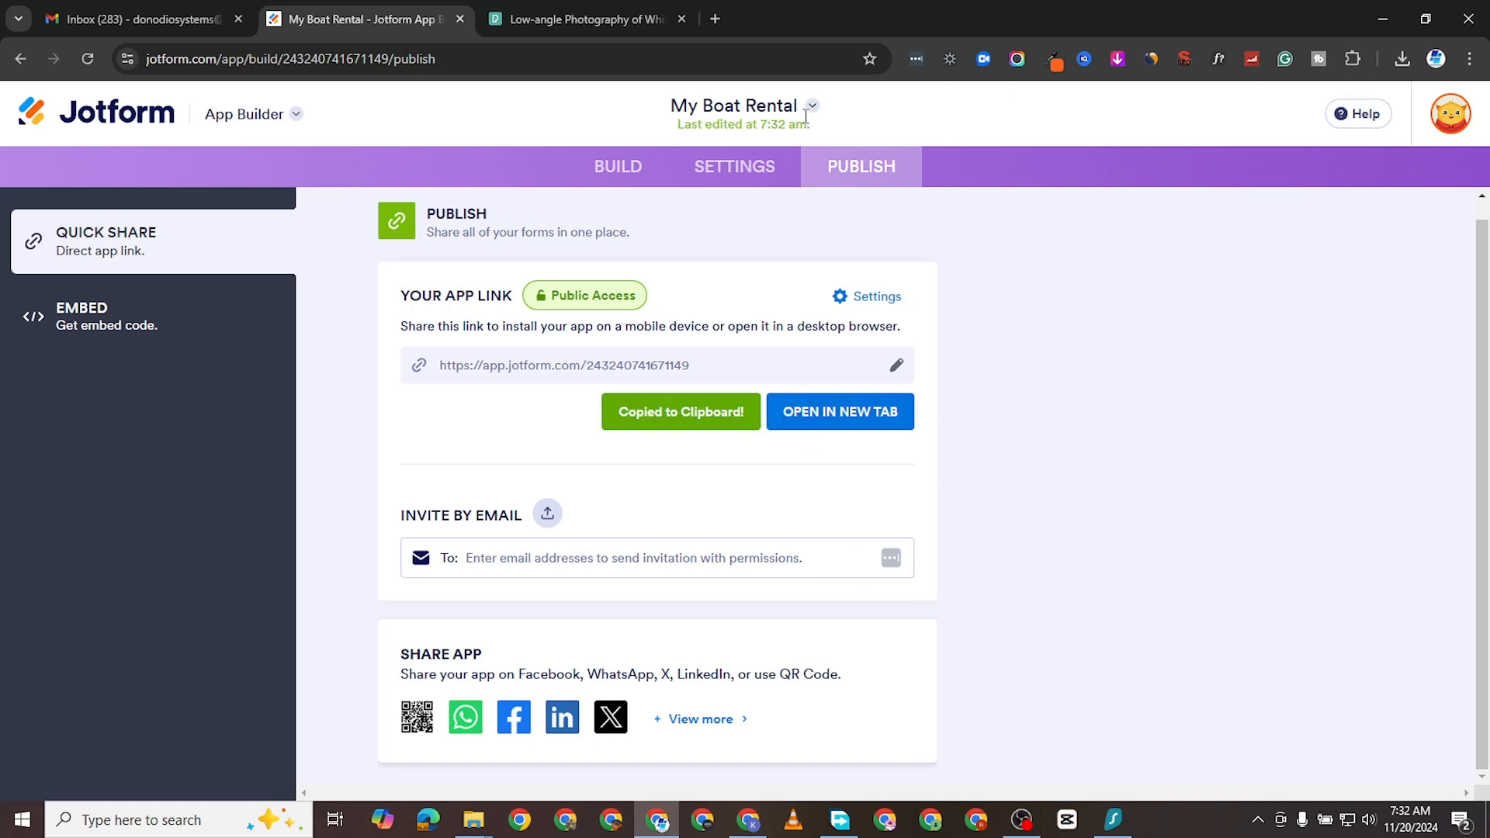
click(715, 19)
right_click(564, 60)
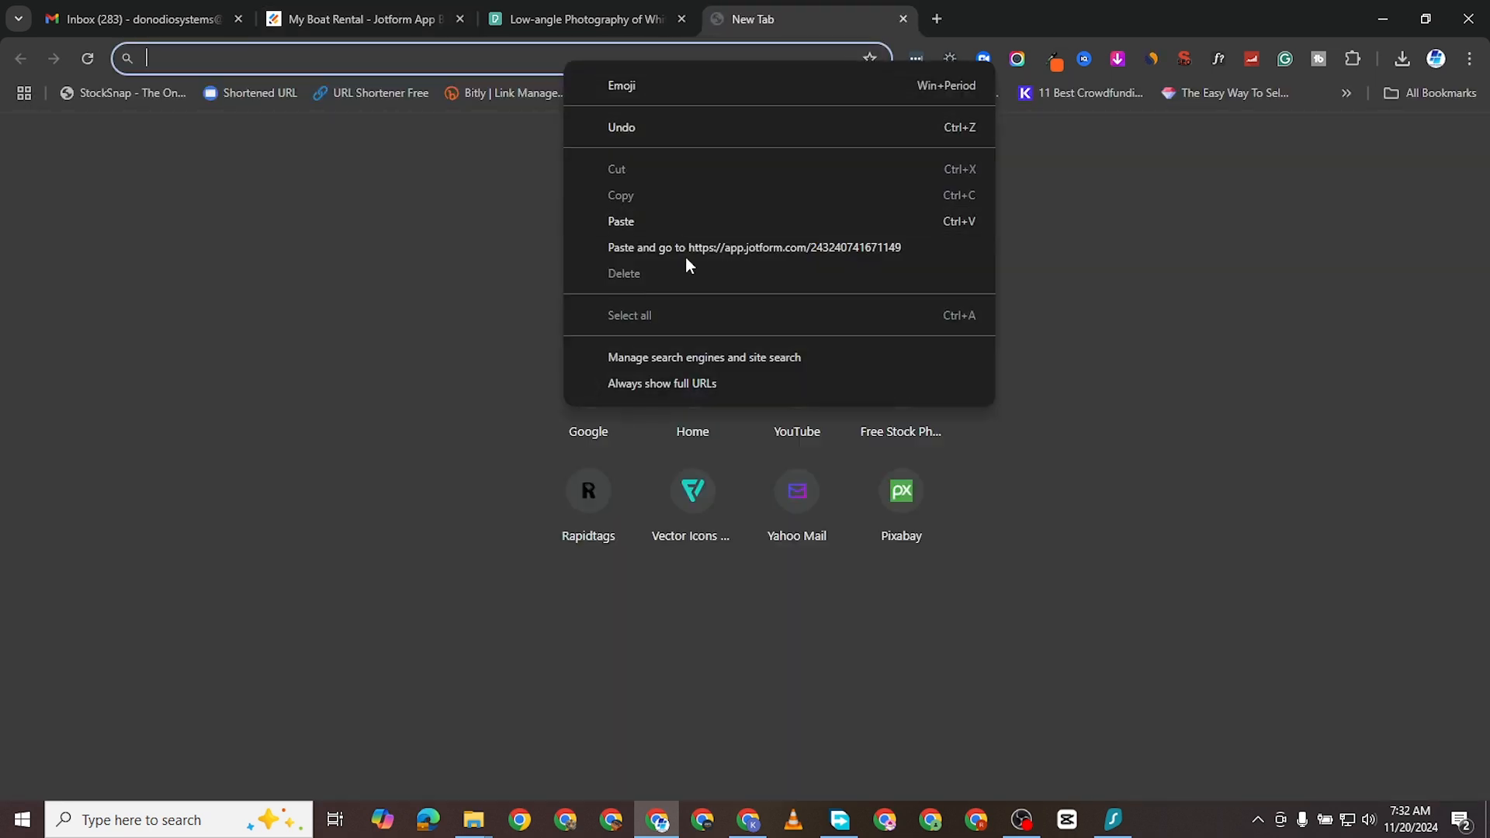
click(688, 253)
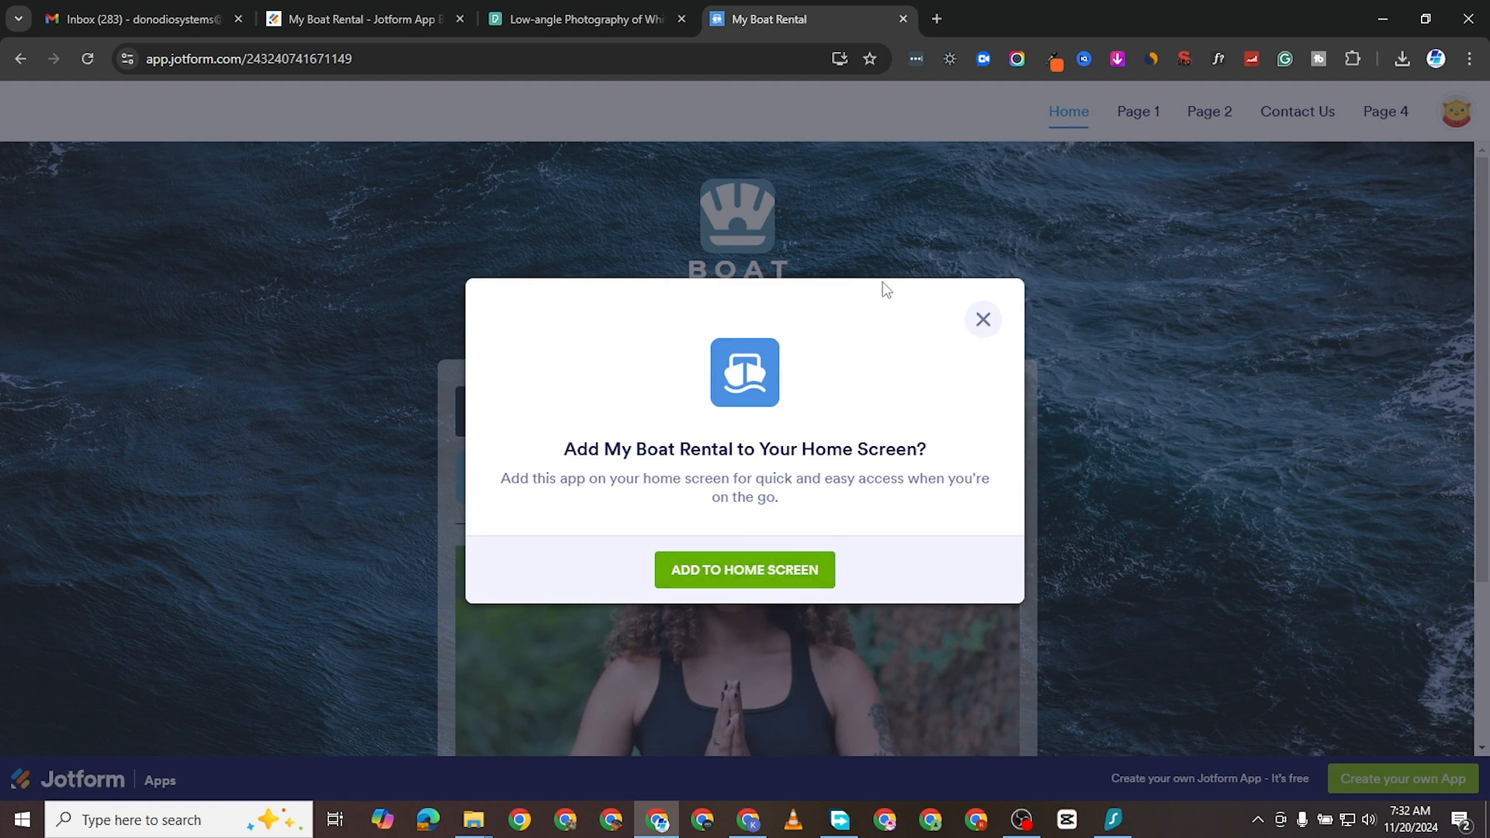
Return to the app's publish page in the builder and open its QR code for sharing.
click(582, 23)
click(440, 23)
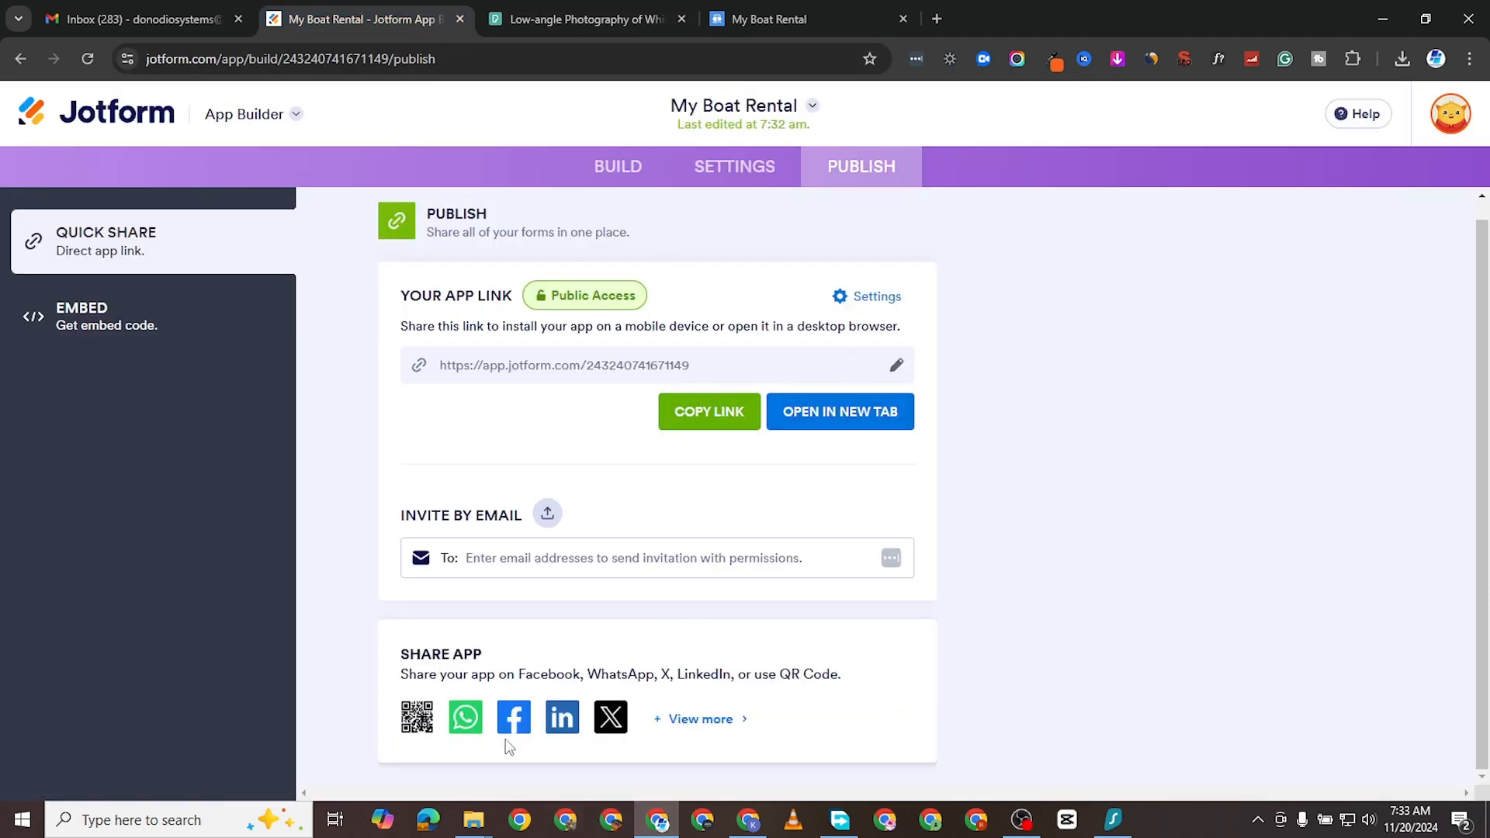
click(418, 719)
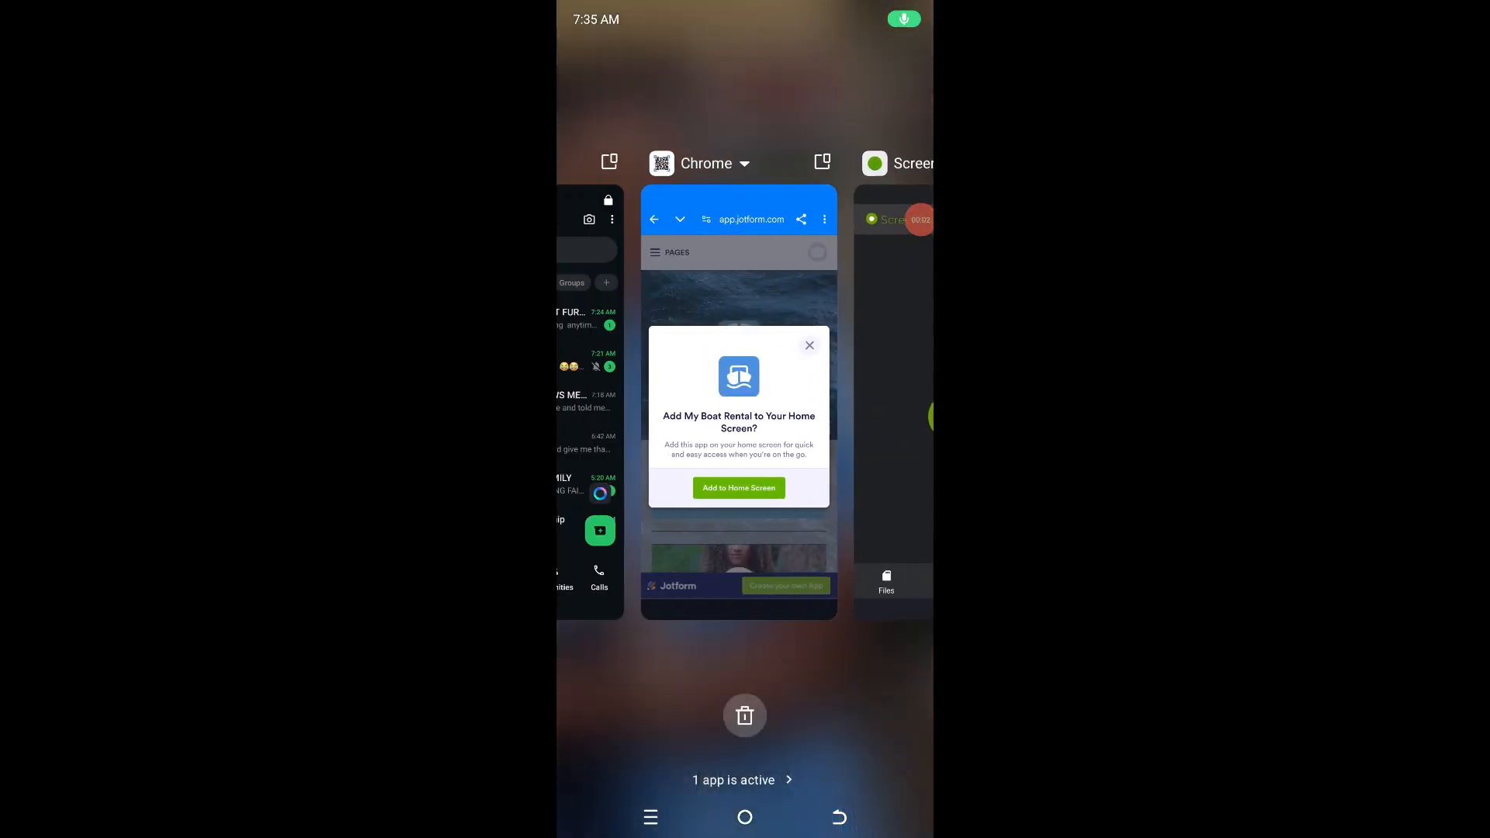
On the phone, switch to Chrome and install My Boat Rental on the home screen from its add-to-home-screen prompt.
click(745, 404)
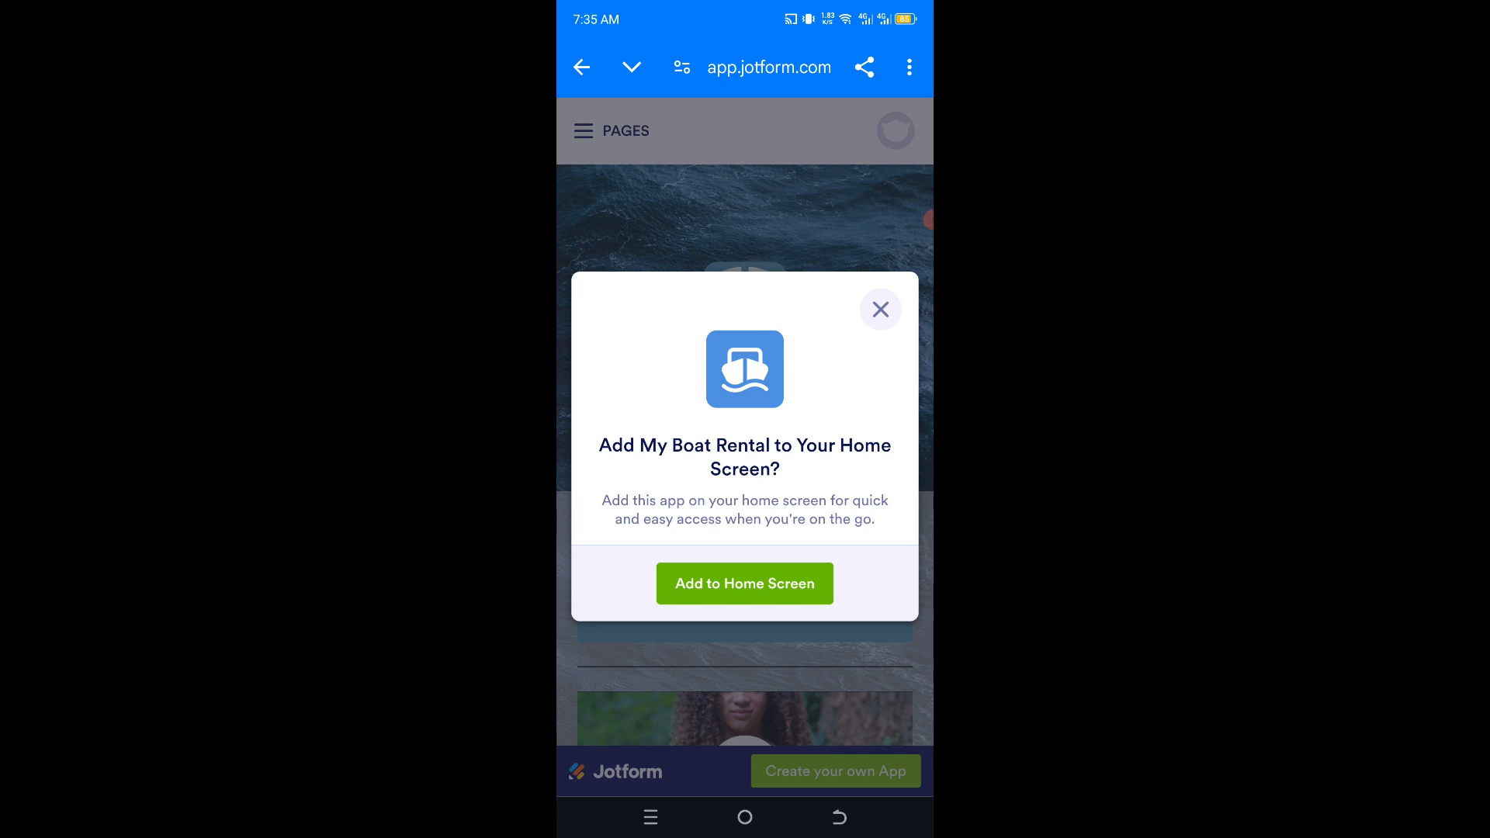
click(745, 583)
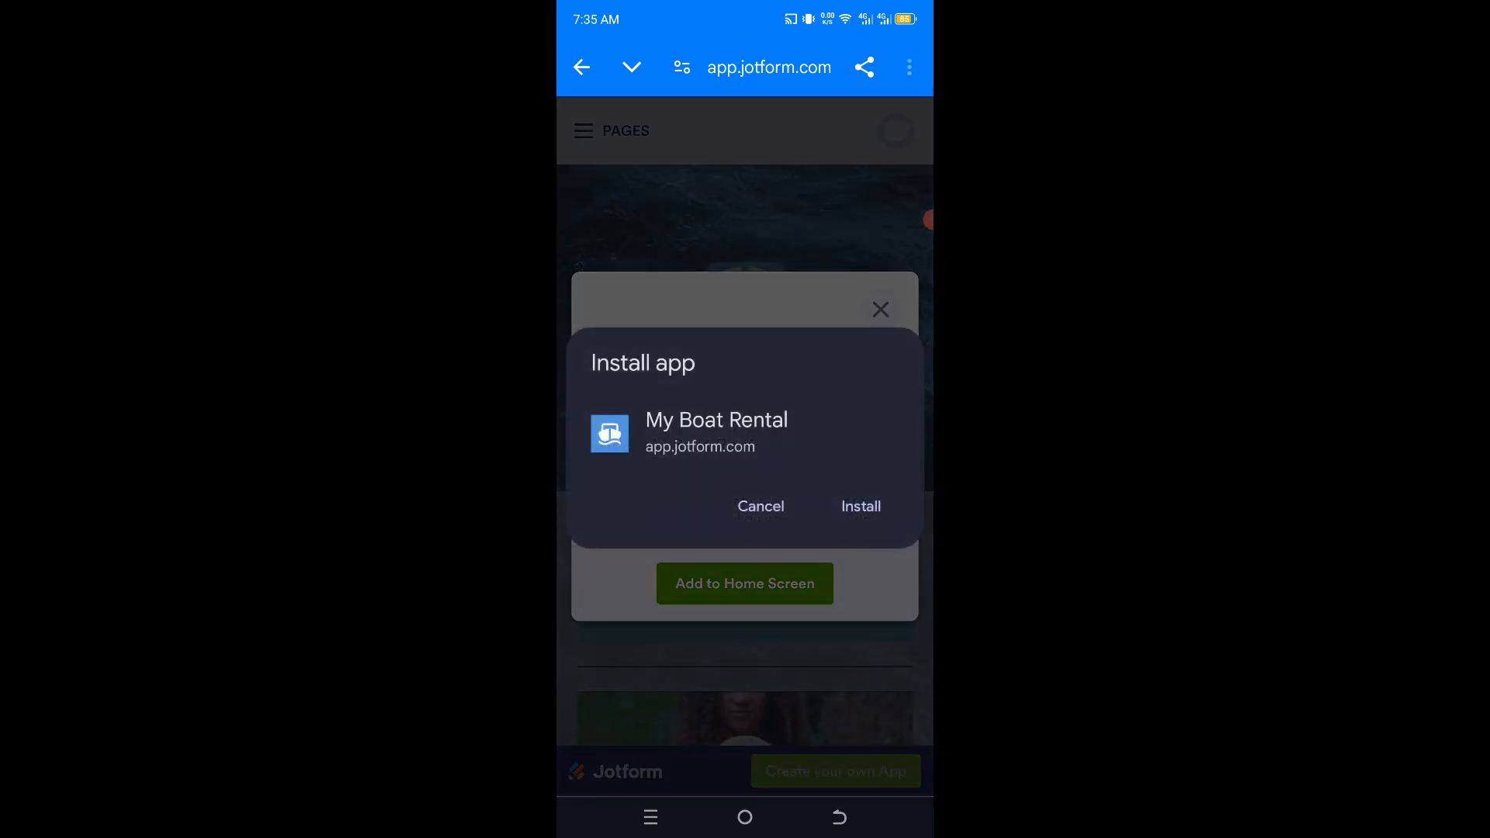
click(860, 506)
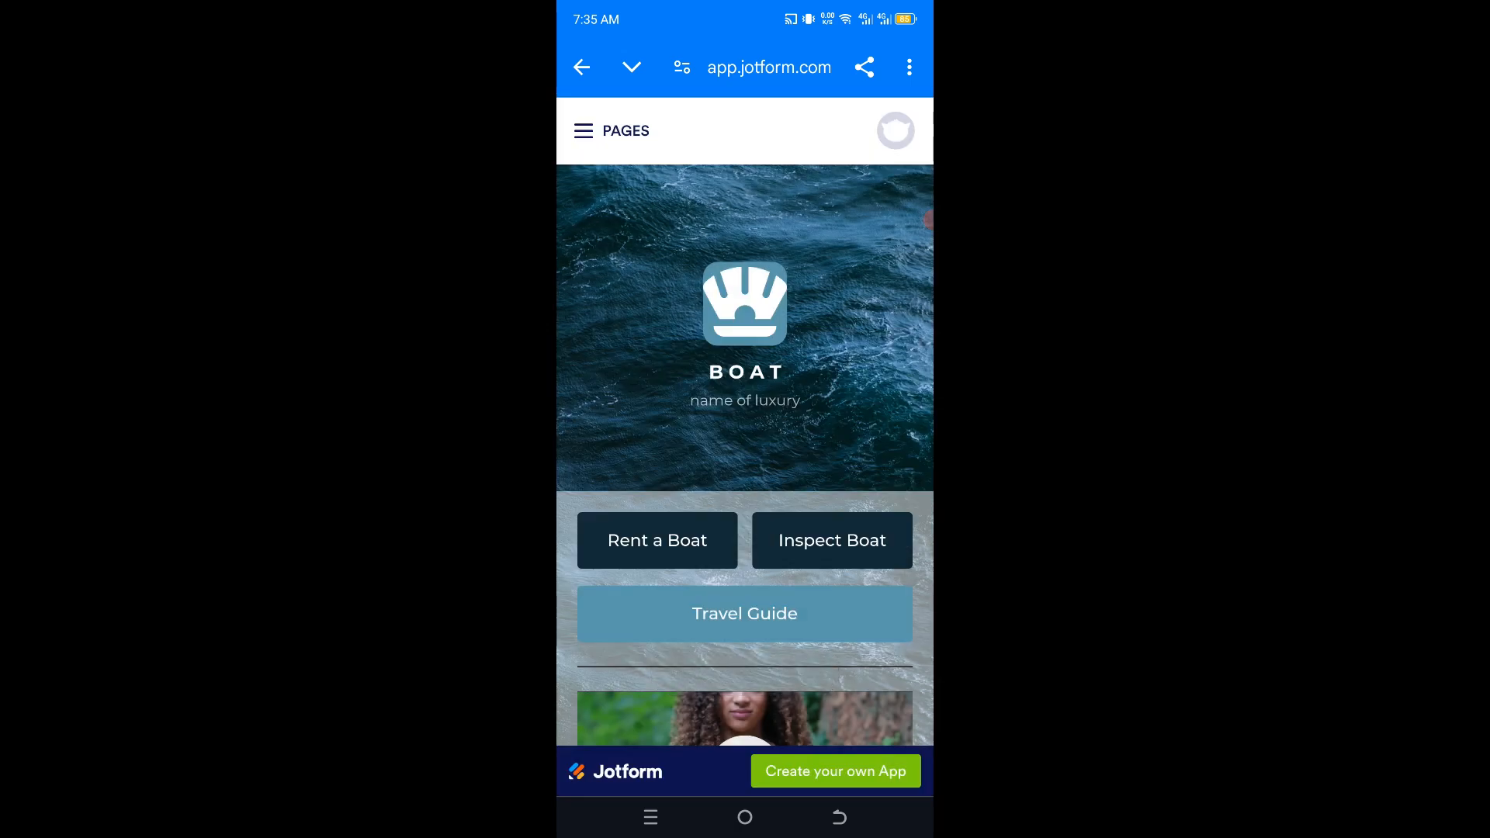
Launch the installed My Boat Rental app from the phone's home screen and look through its home page.
click(745, 817)
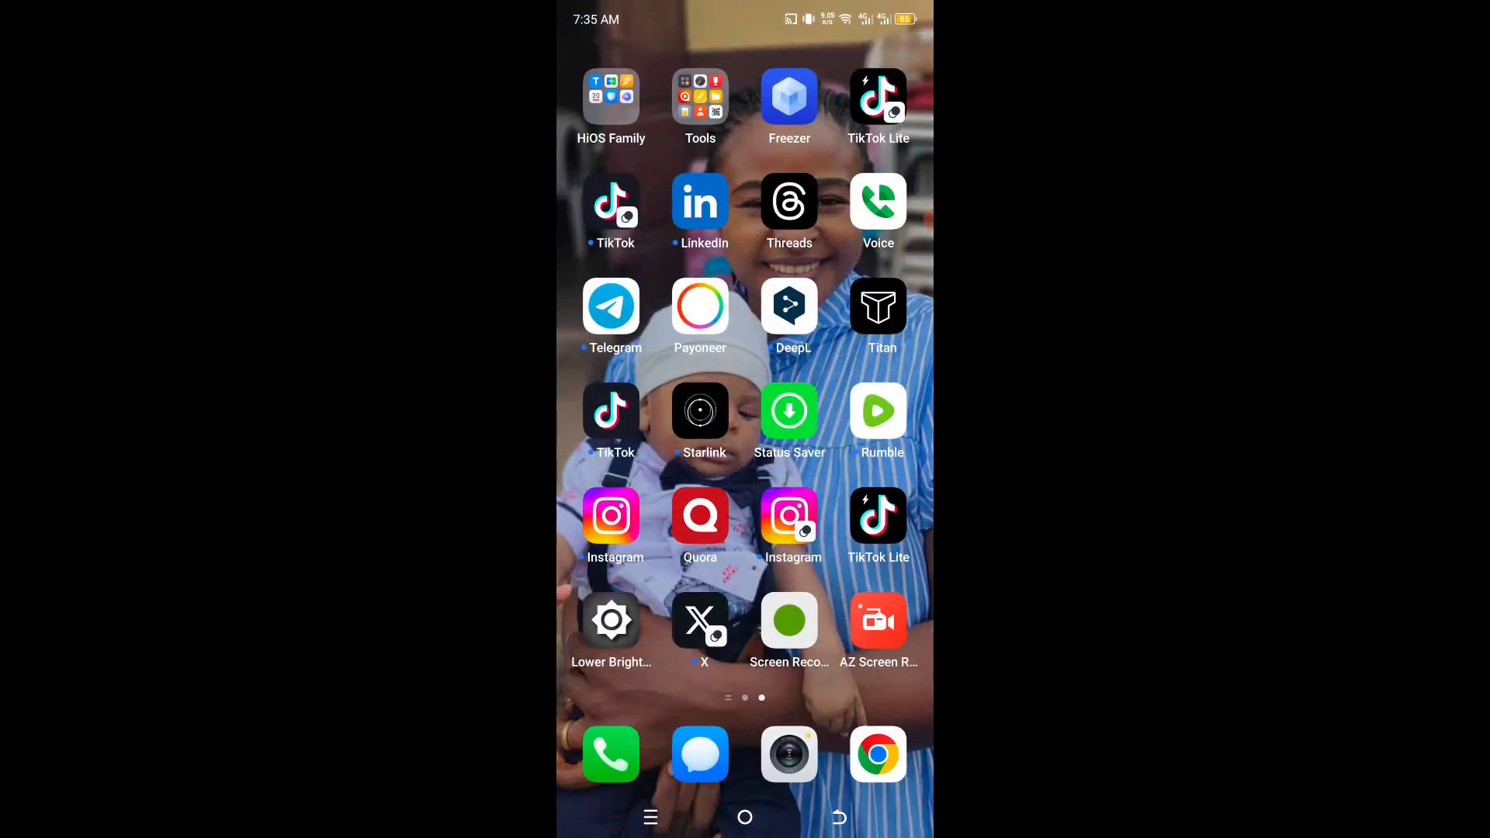
mouse_move(621, 466)
mouse_down()
mouse_move(854, 465)
mouse_move(621, 465)
mouse_up()
drag(854, 466, 621, 465)
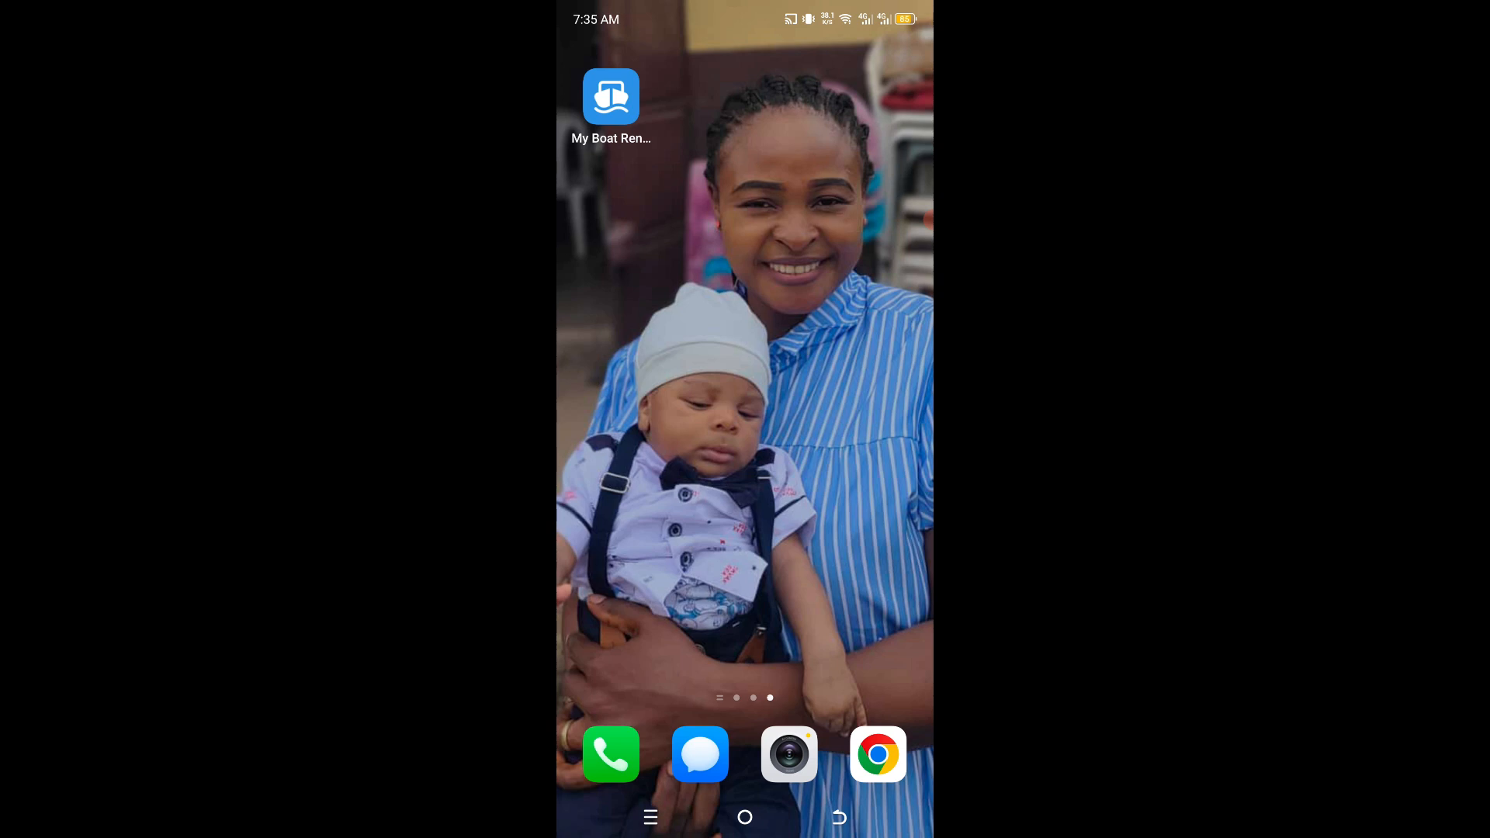
click(611, 96)
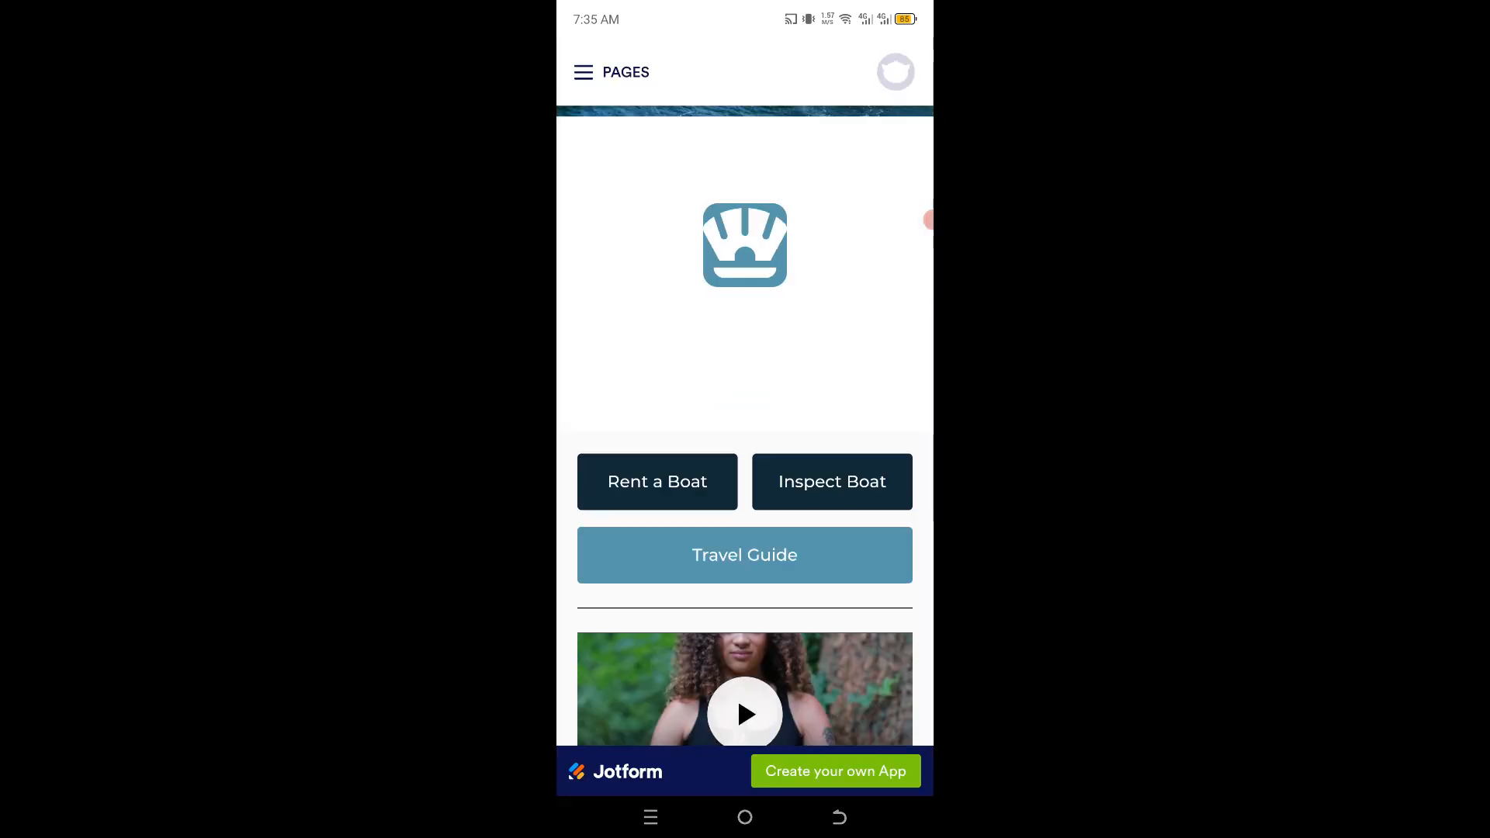
scroll(745, 505, down, 3)
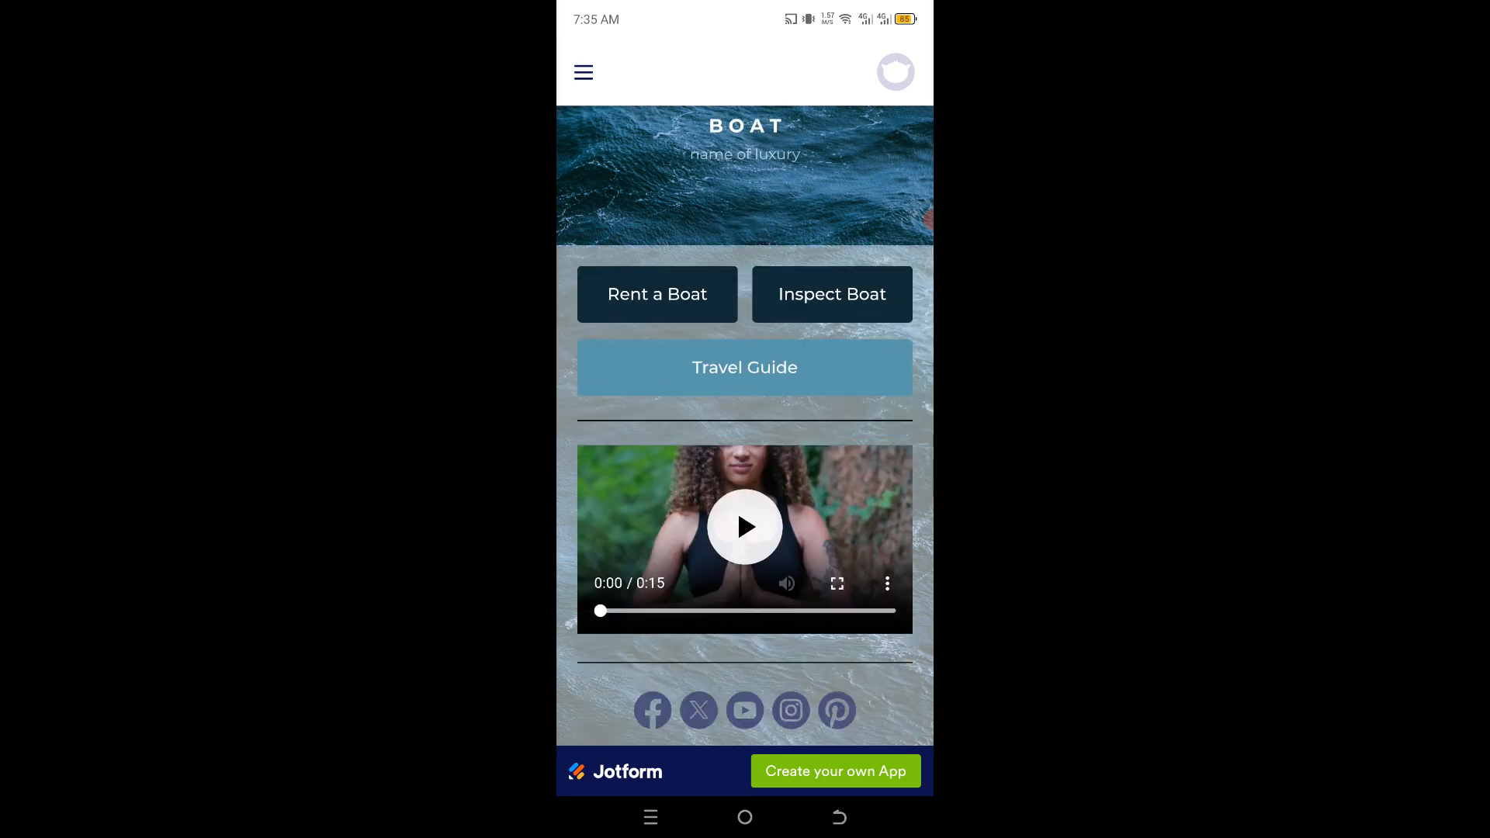
scroll(745, 504, up, 3)
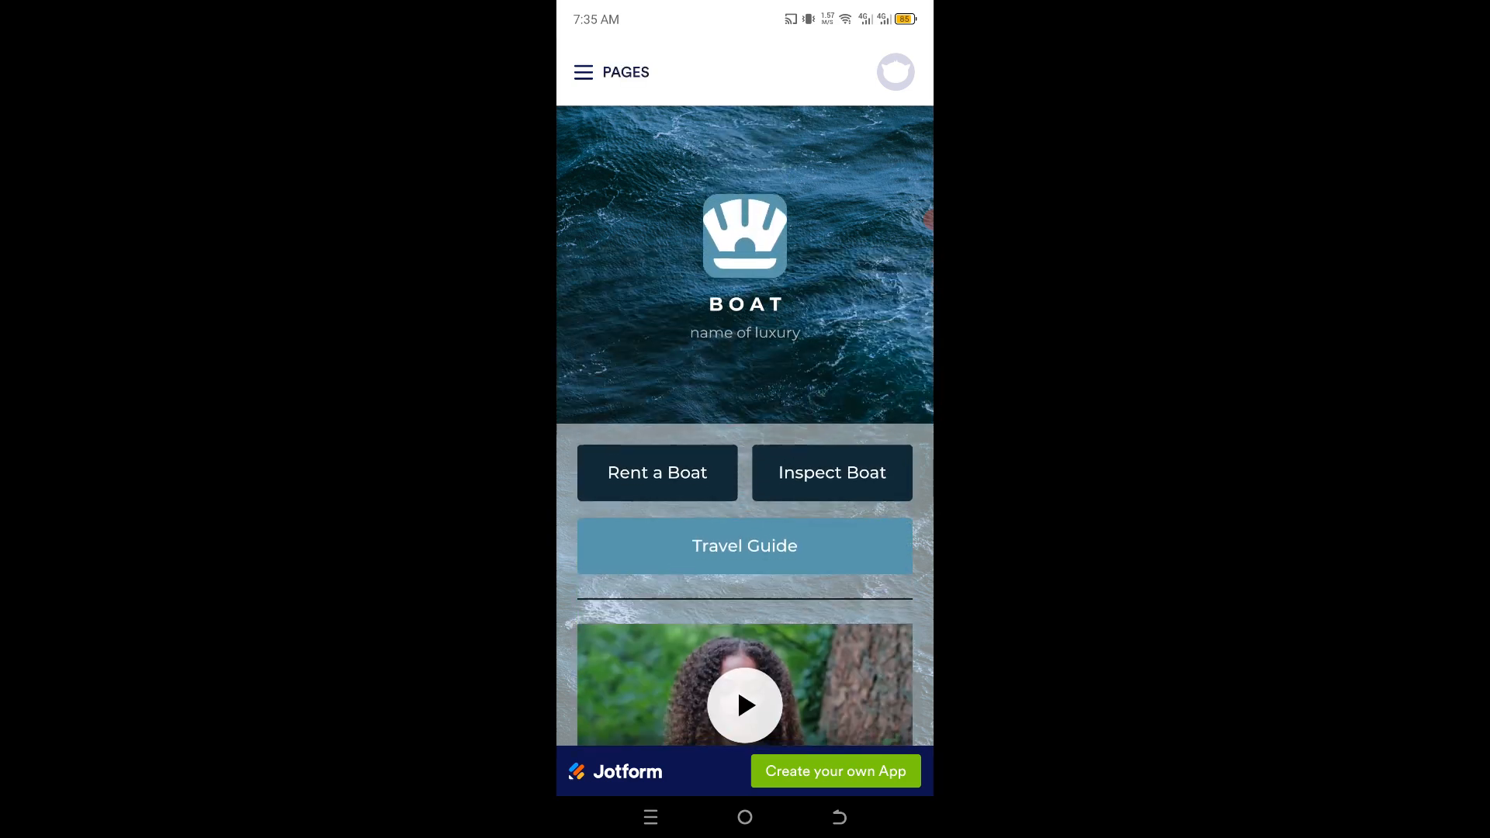
scroll(745, 505, down, 3)
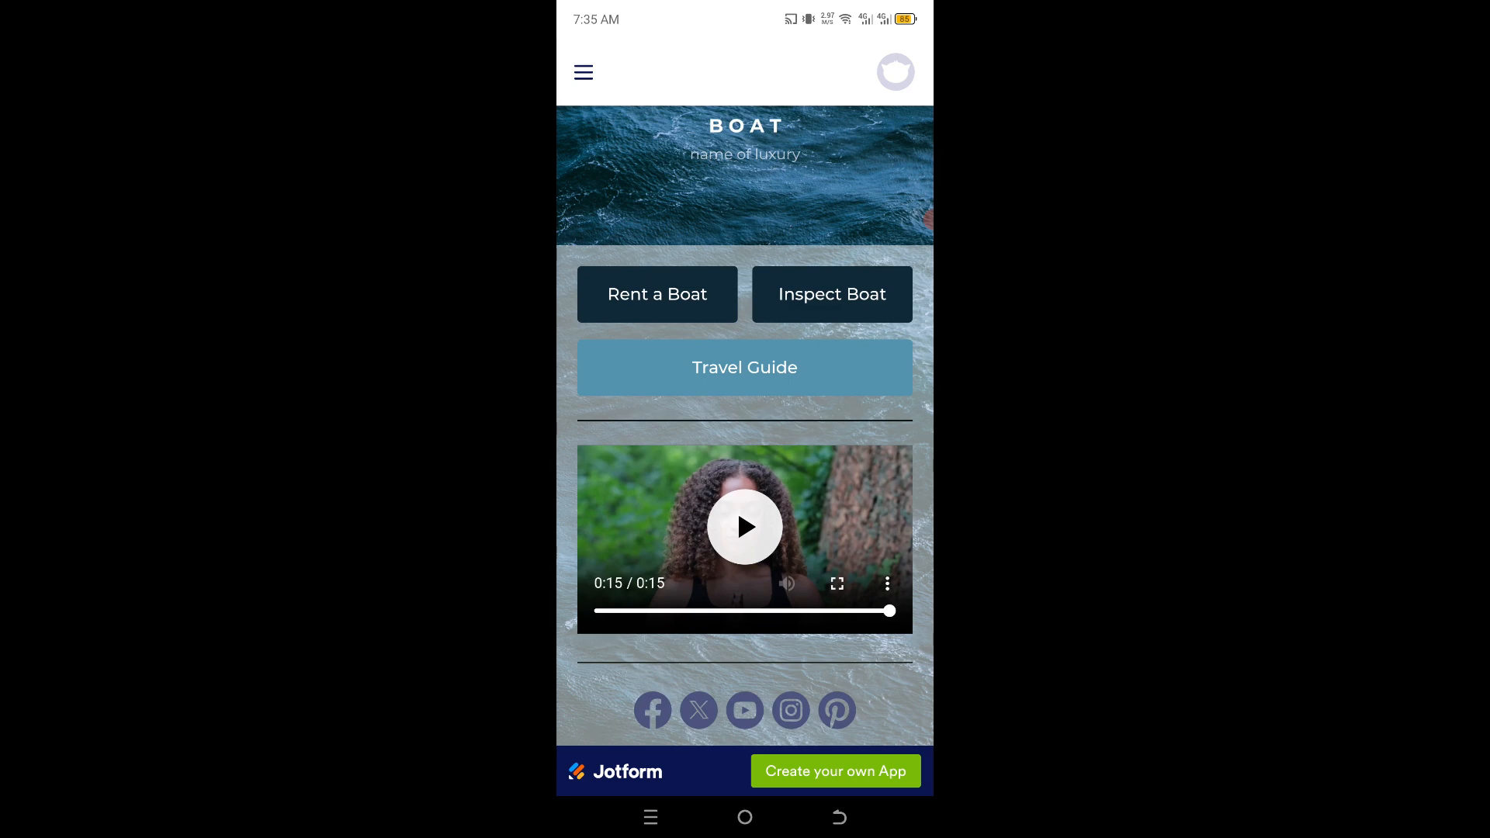
Open the Rent a Boat form, review its reservation fields down to the submit section, and return to the home page.
click(657, 294)
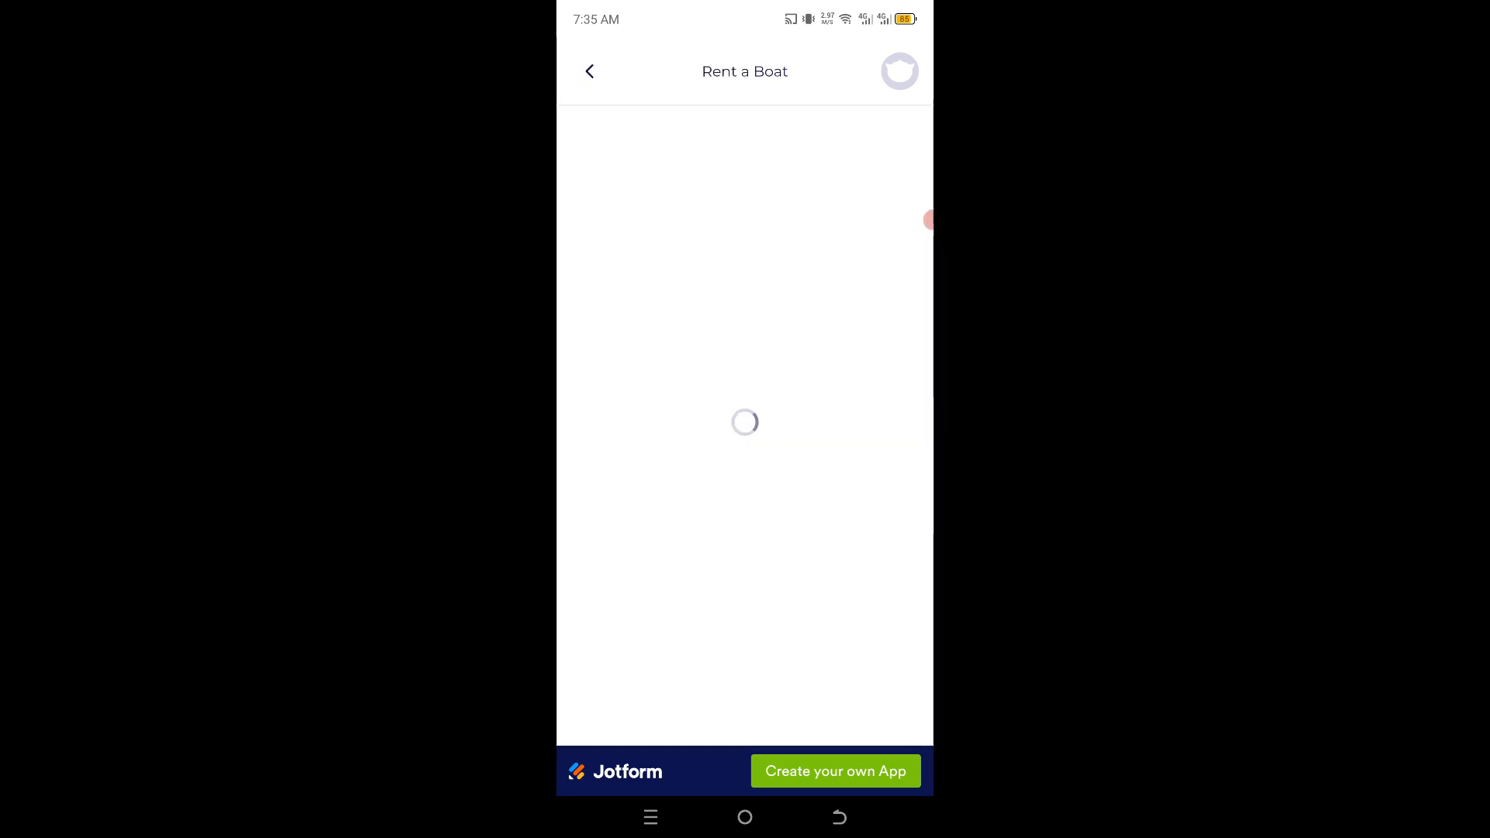
scroll(745, 427, down, 10)
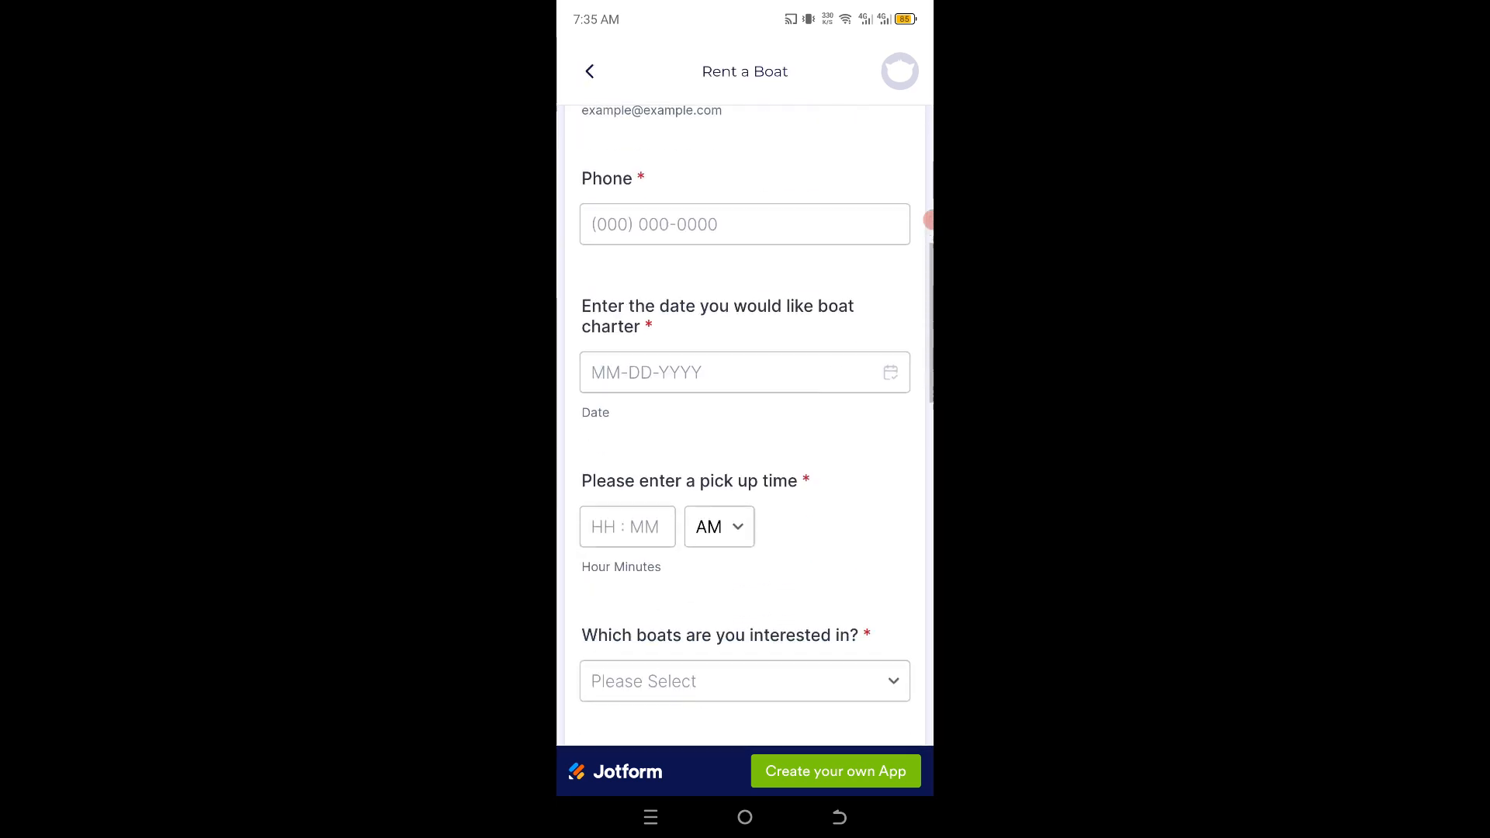
scroll(746, 427, down, 10)
scroll(745, 427, up, 20)
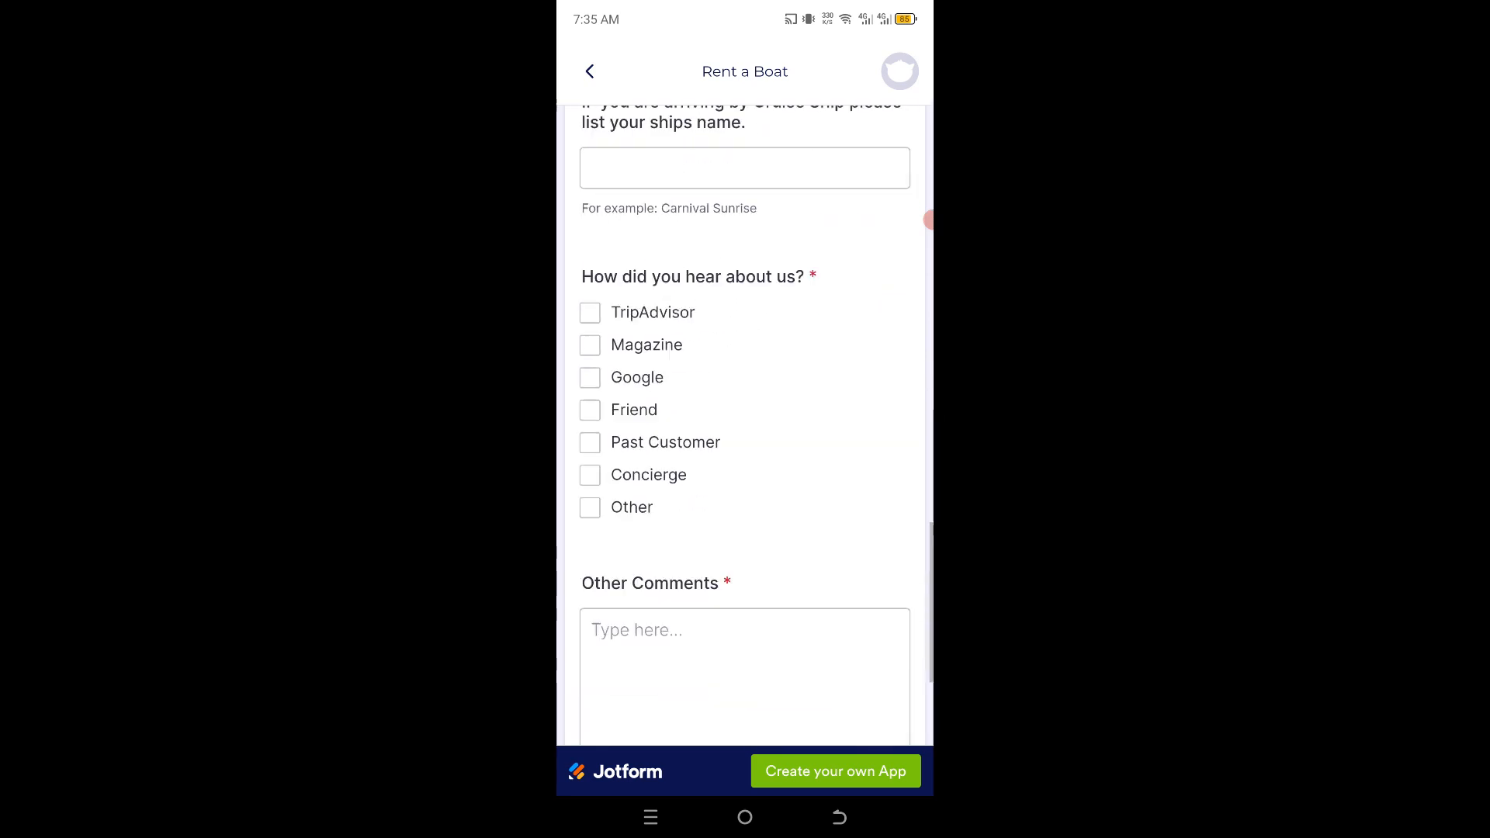
click(745, 73)
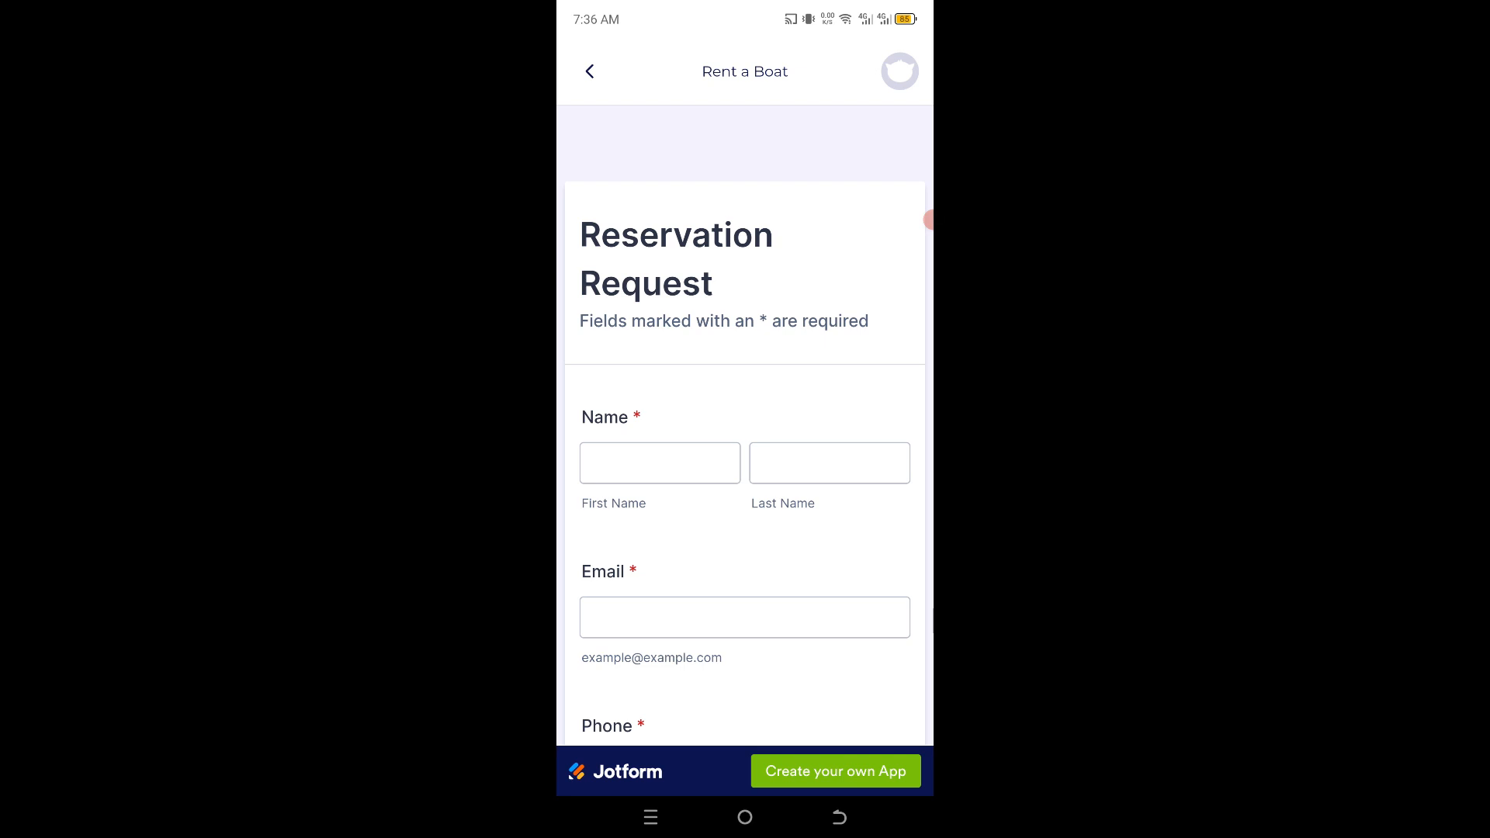
scroll(745, 427, down, 8)
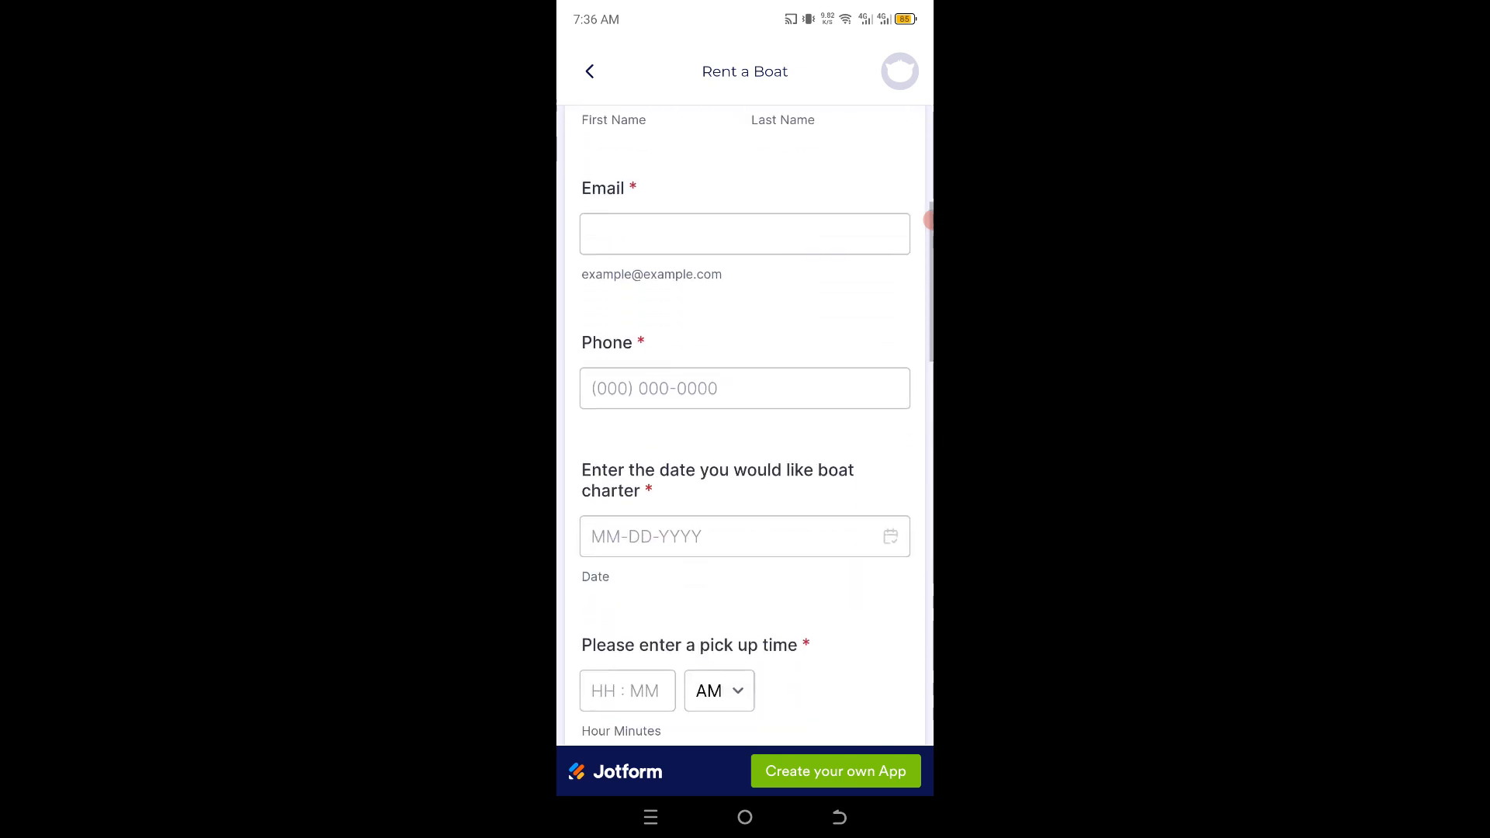
scroll(746, 427, down, 15)
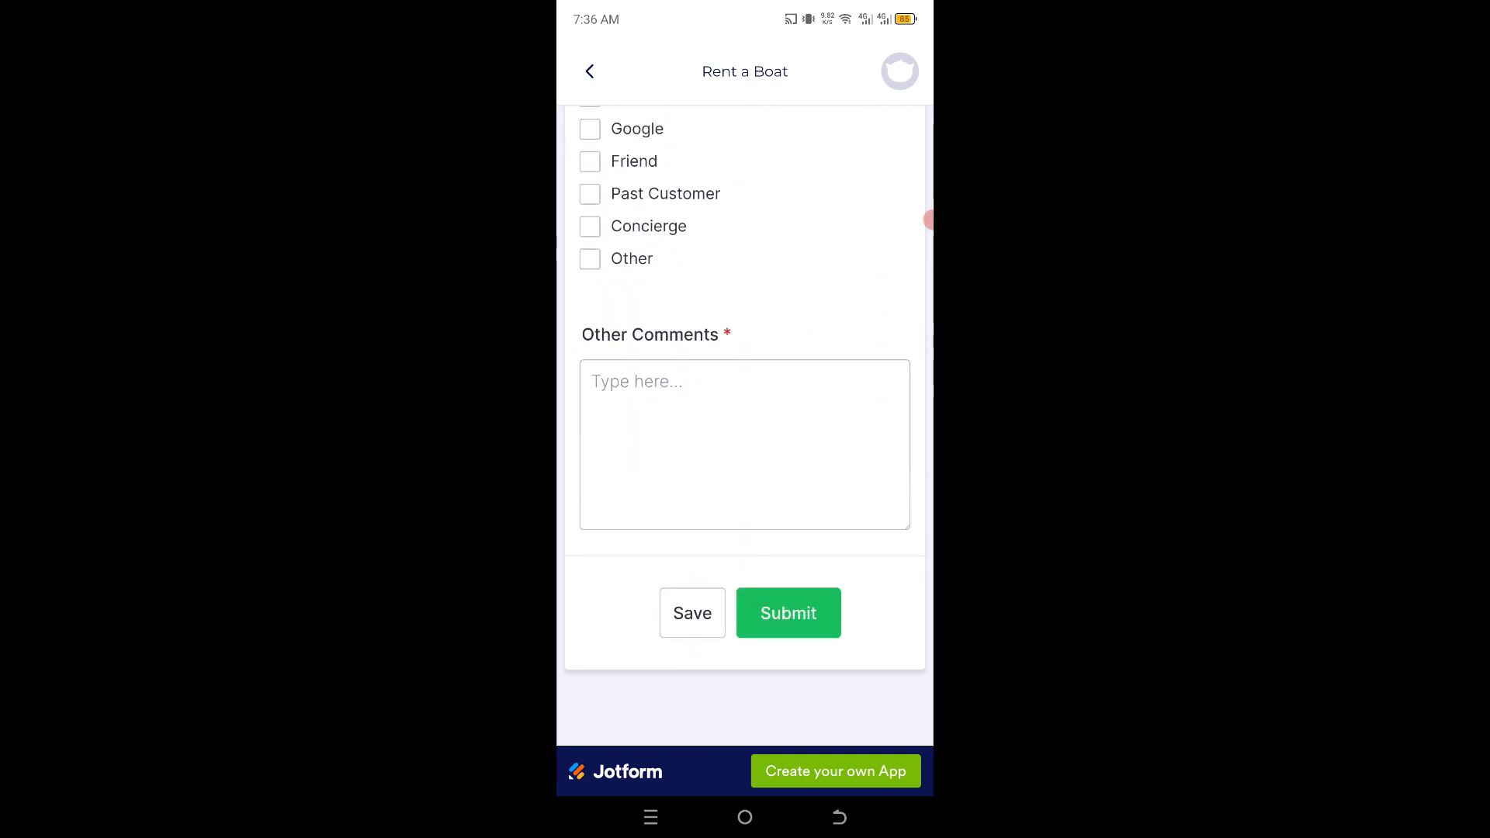
scroll(745, 427, up, 20)
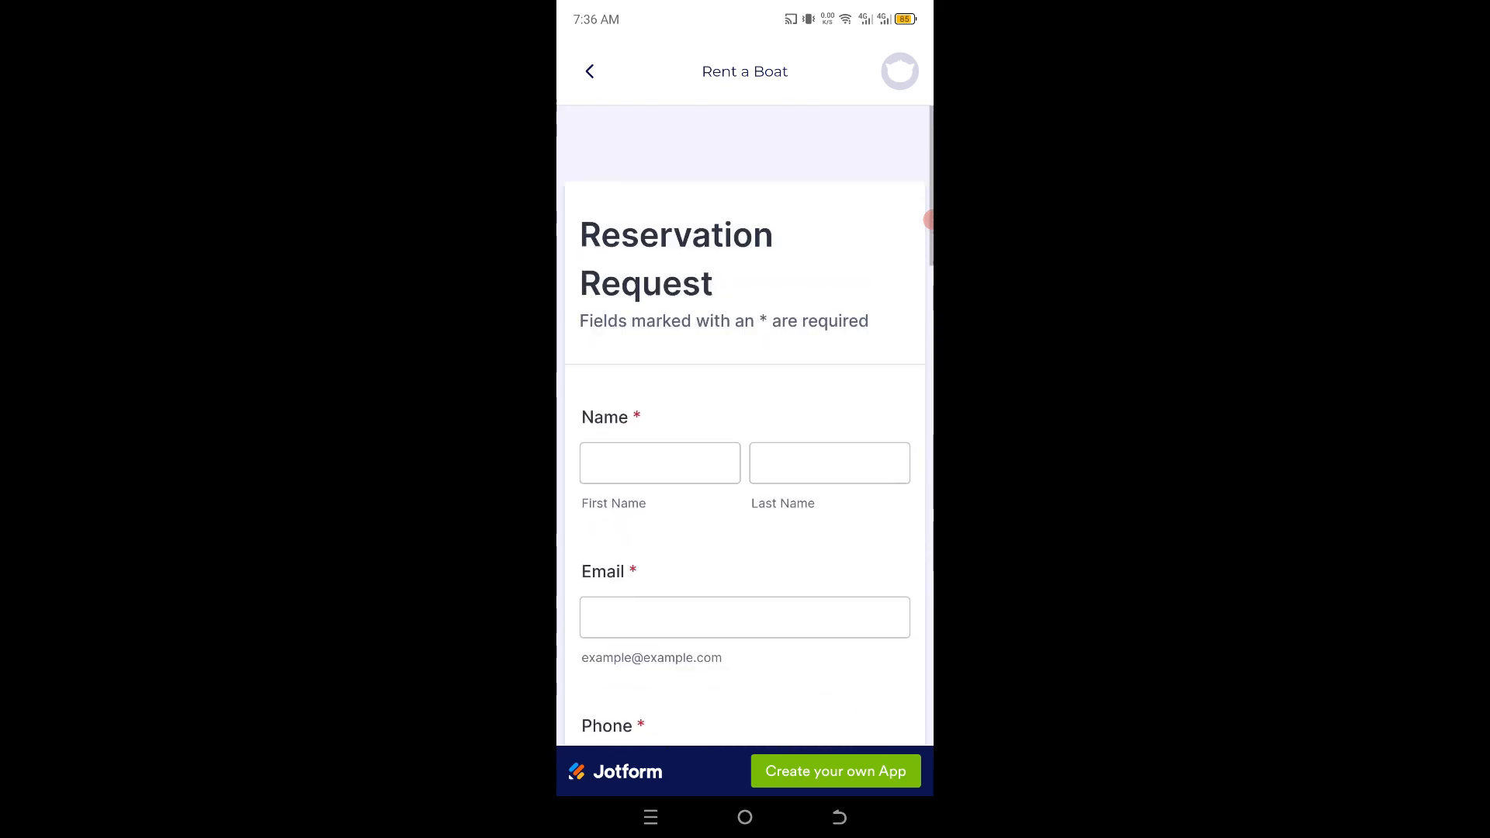
key(Escape)
View the app's Page 1, Page 2, Contact Us and Page 4 in turn.
click(584, 72)
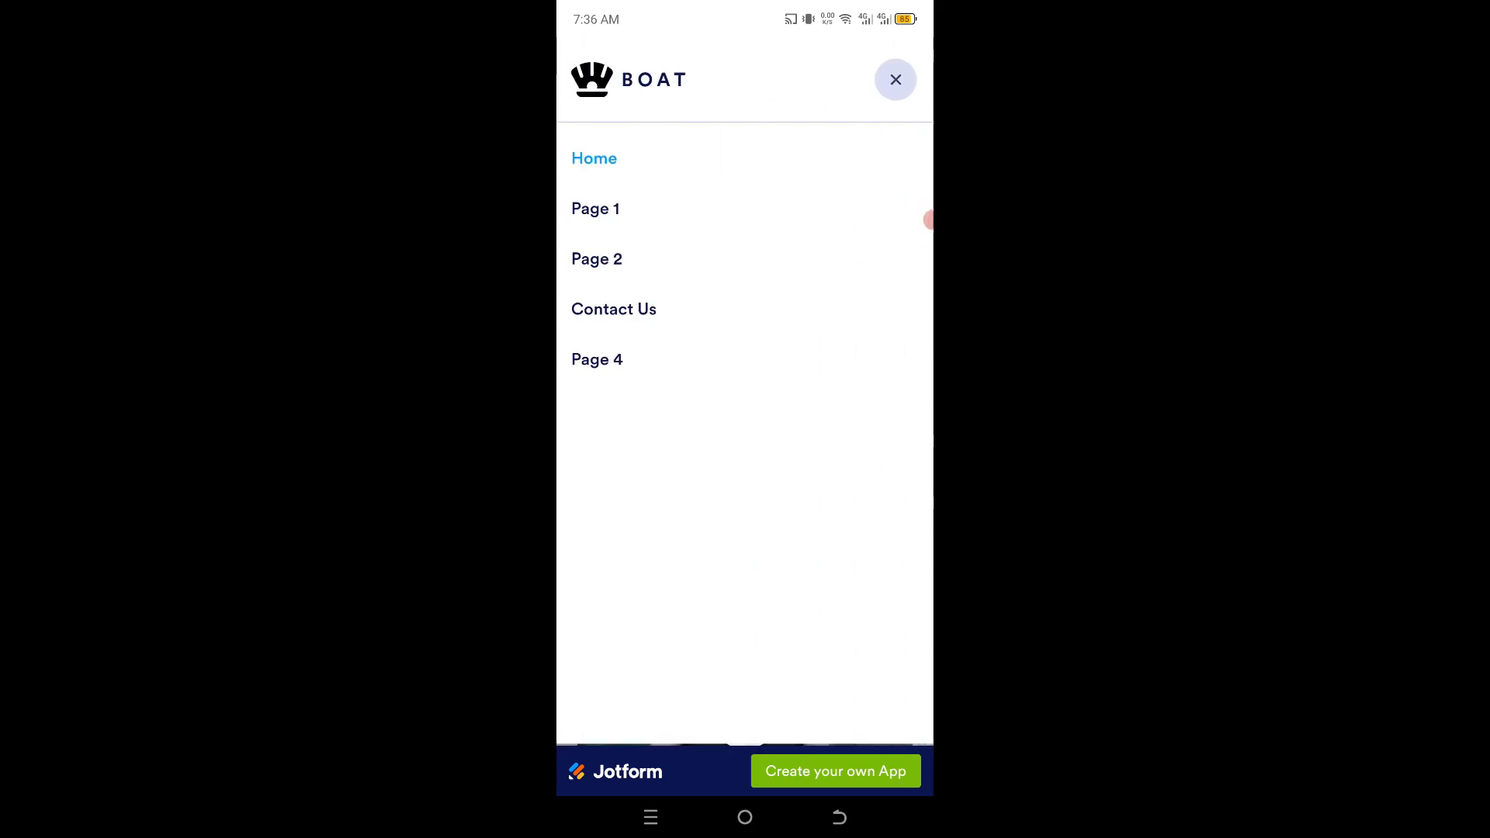
click(895, 79)
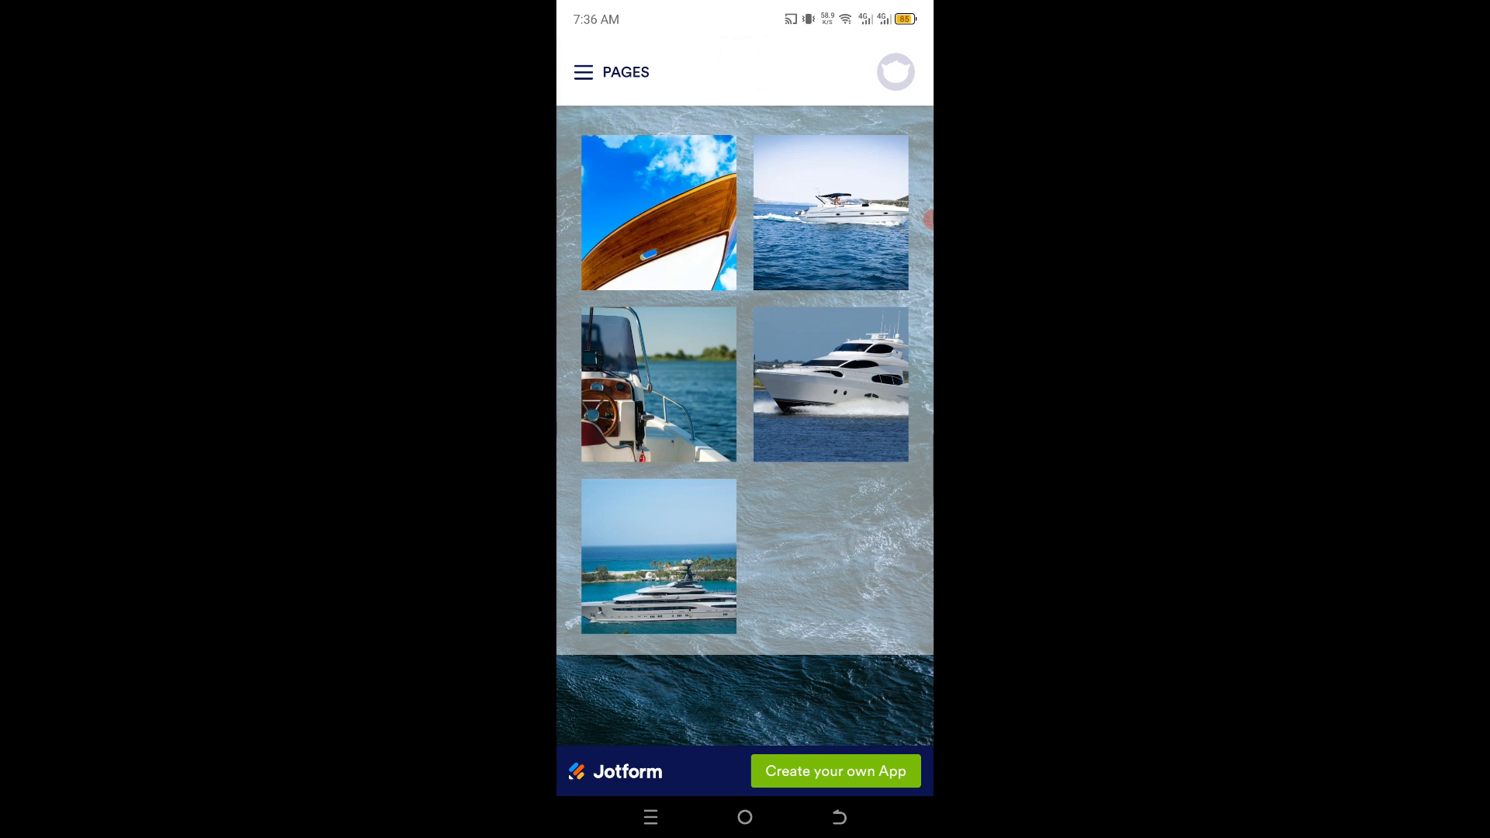
click(583, 72)
click(590, 256)
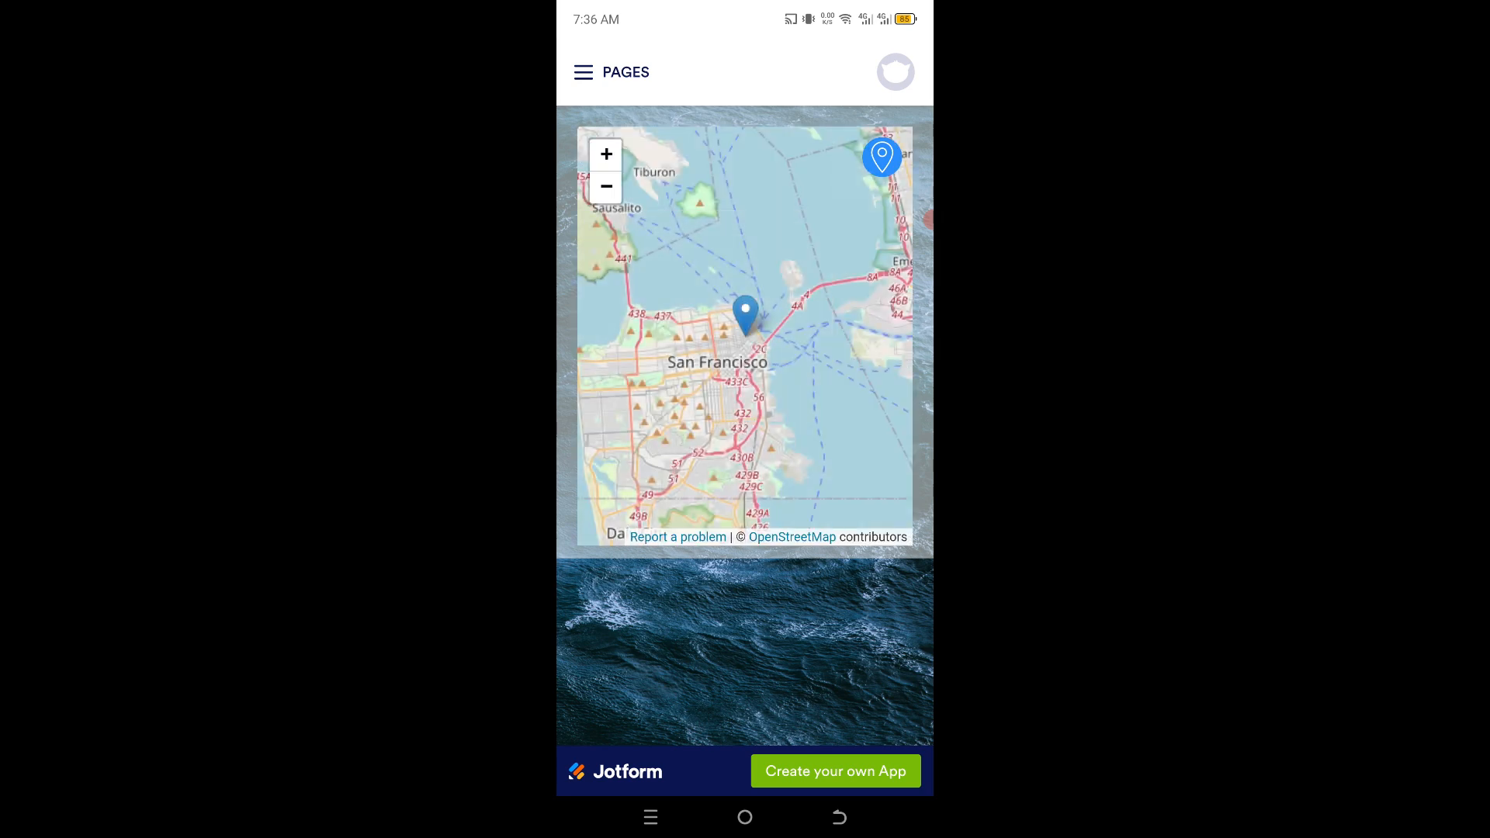
click(583, 72)
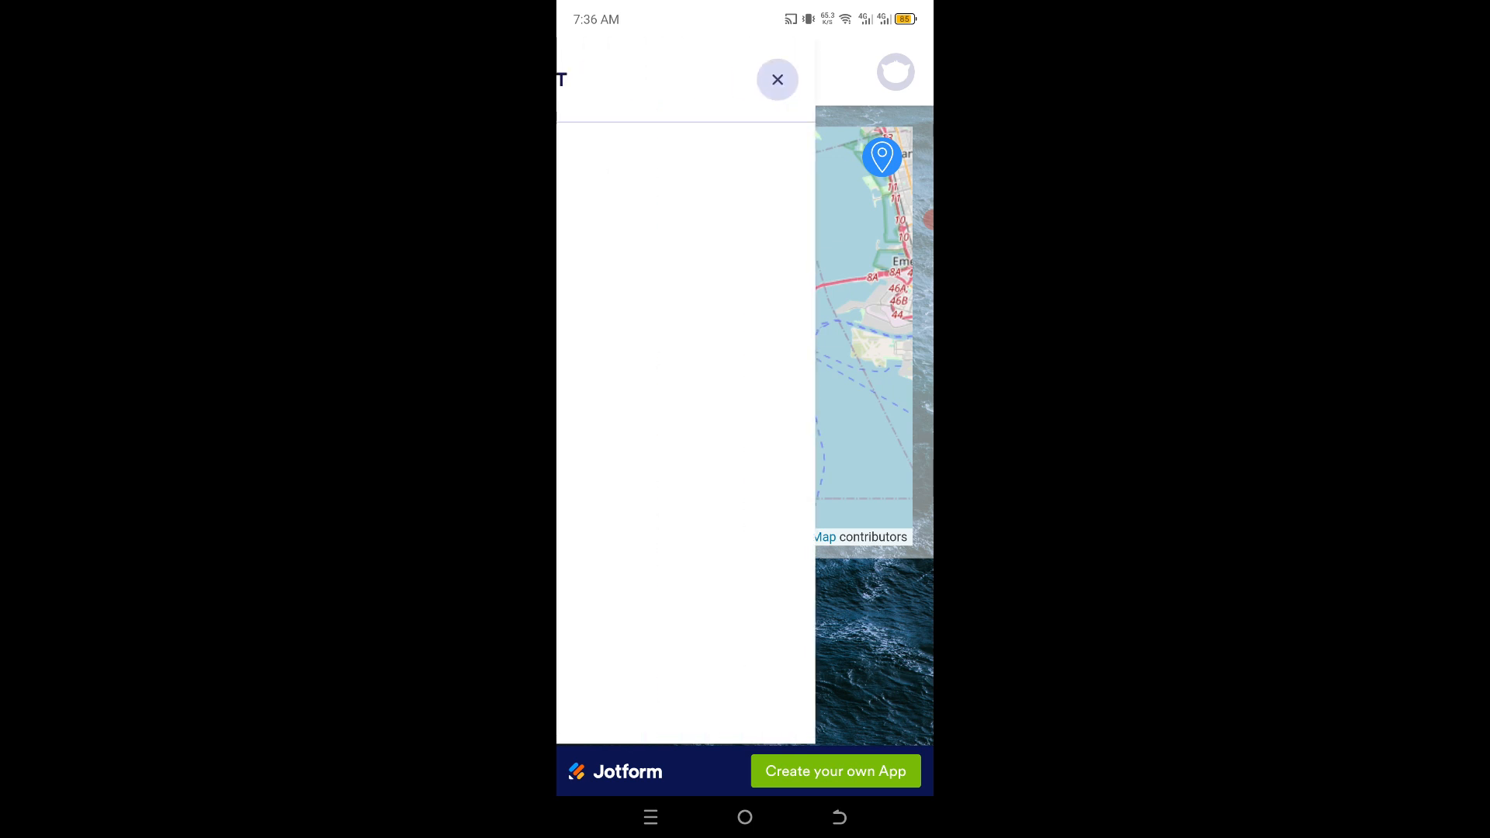
click(597, 305)
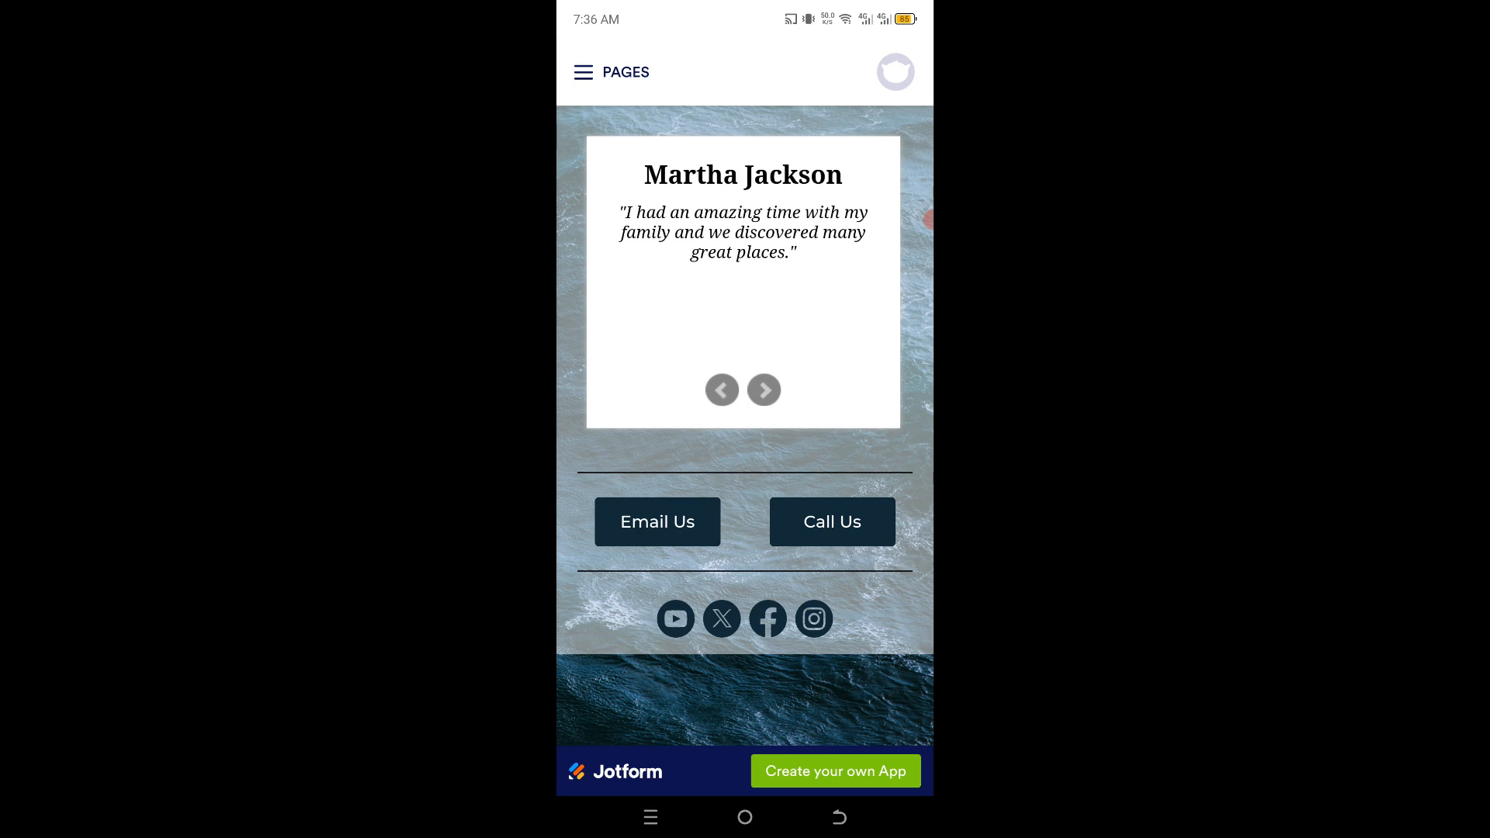
click(583, 72)
click(896, 79)
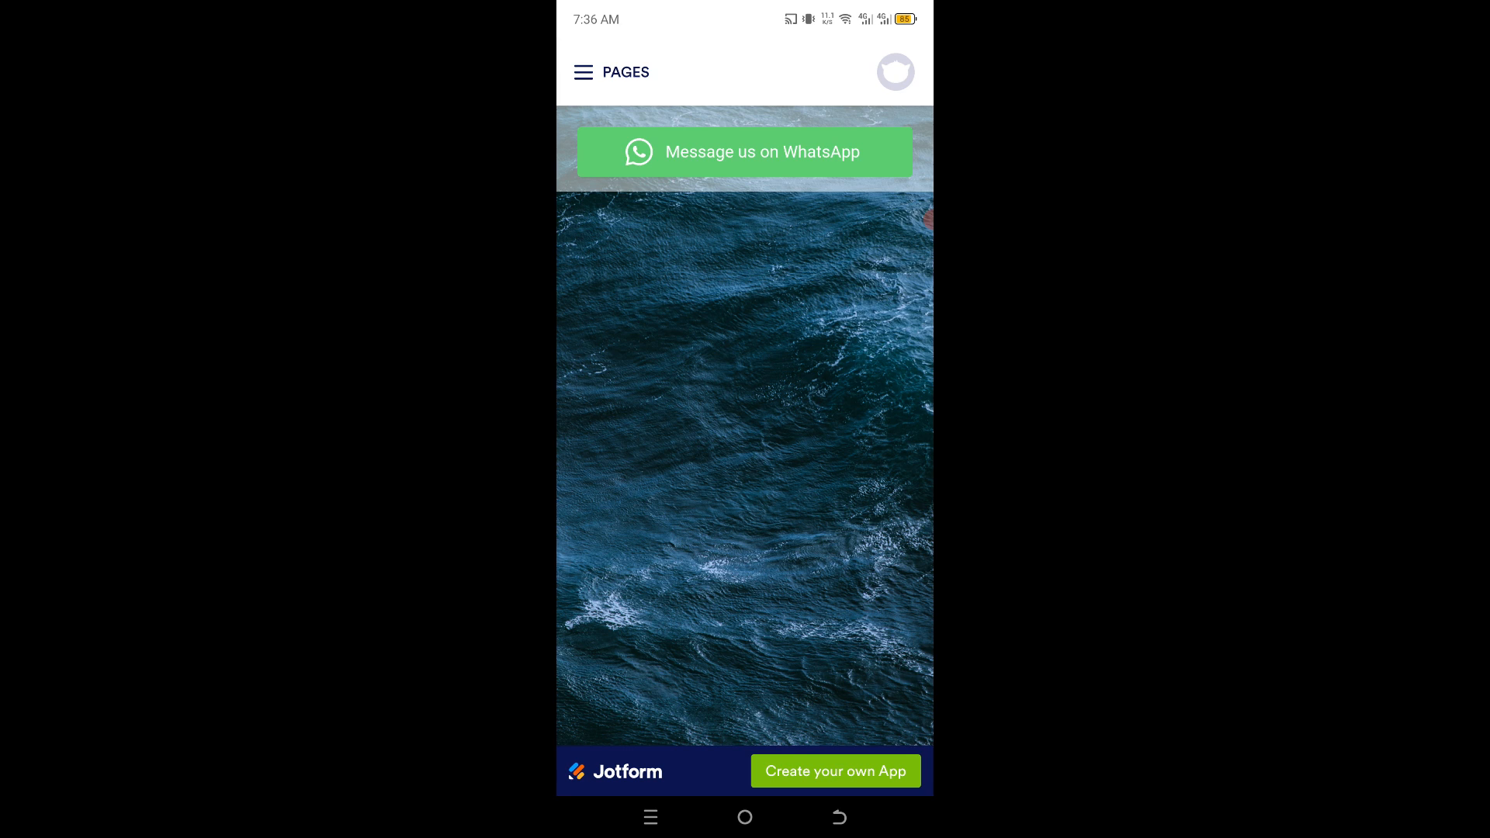
drag(846, 6, 839, 404)
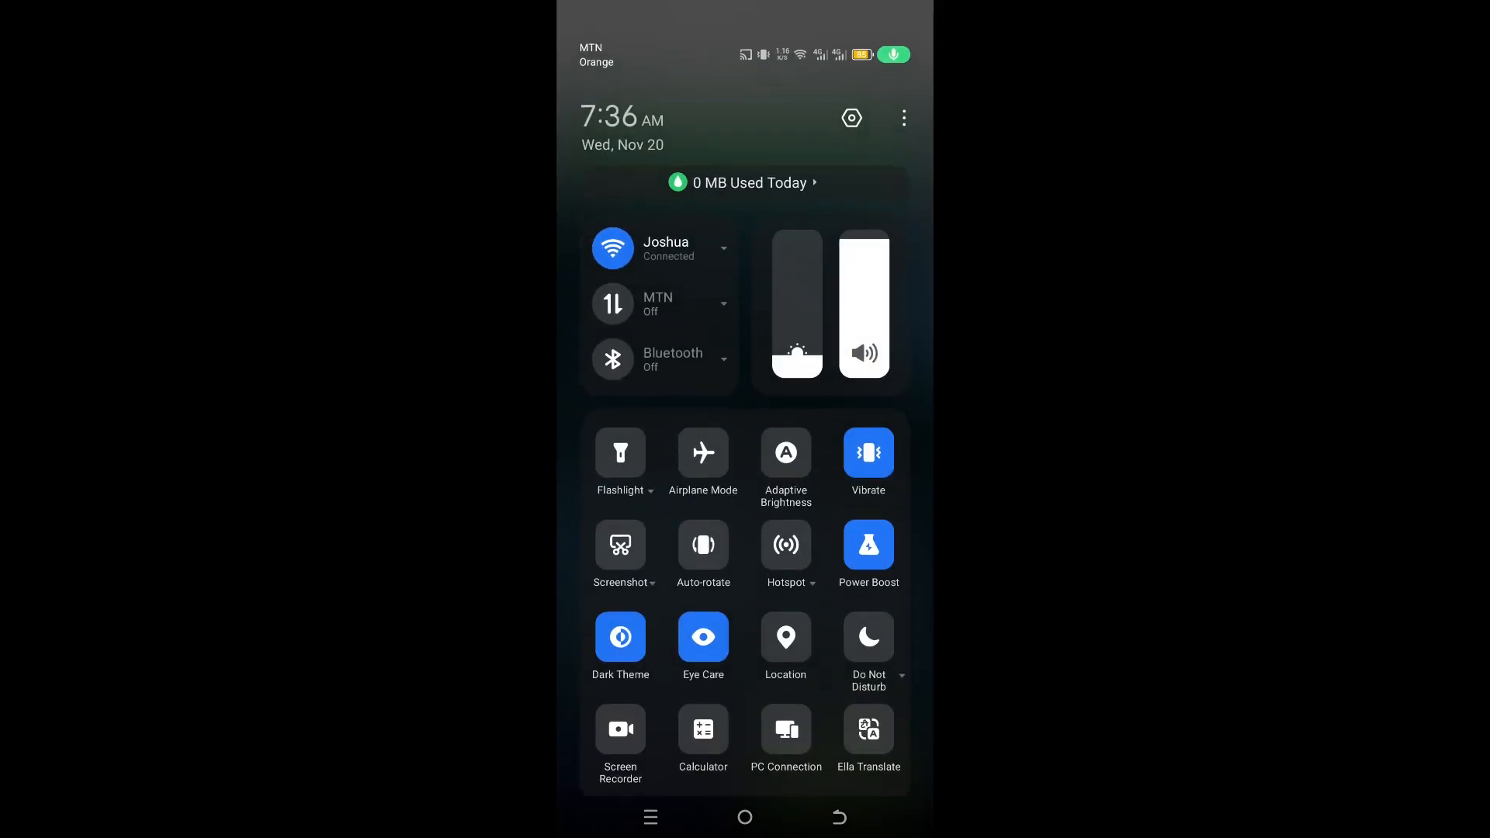